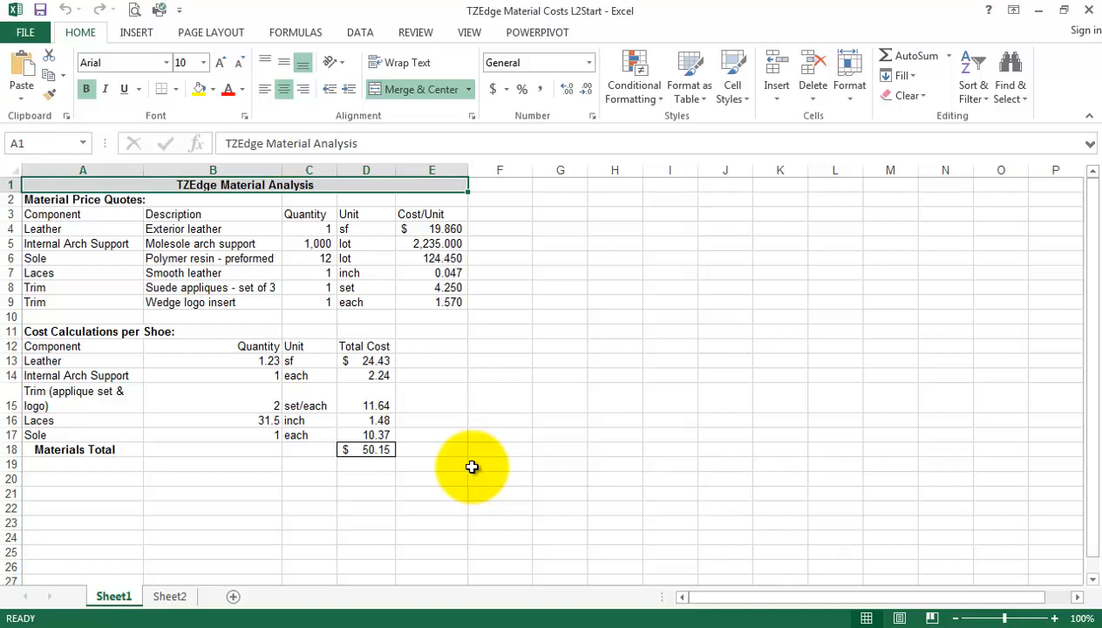
Examine the material price quotes and per-shoe cost calculations on Sheet1 and the three shoe options compared on Sheet2
{"action": "left_click", "coordinate": [1054, 618]}
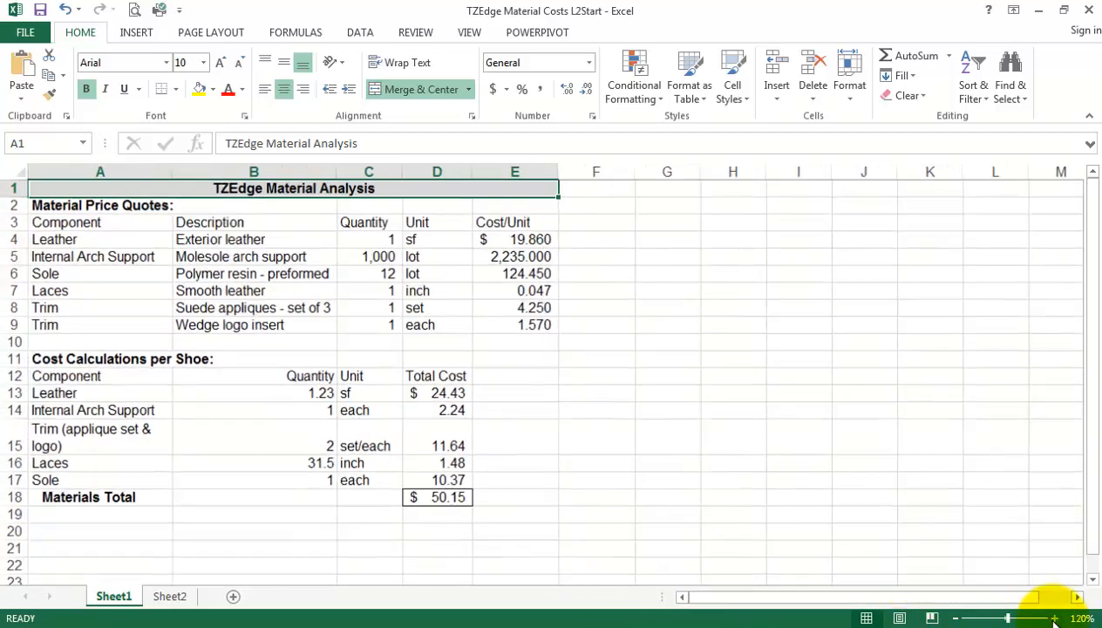
{"action": "left_click", "coordinate": [698, 486]}
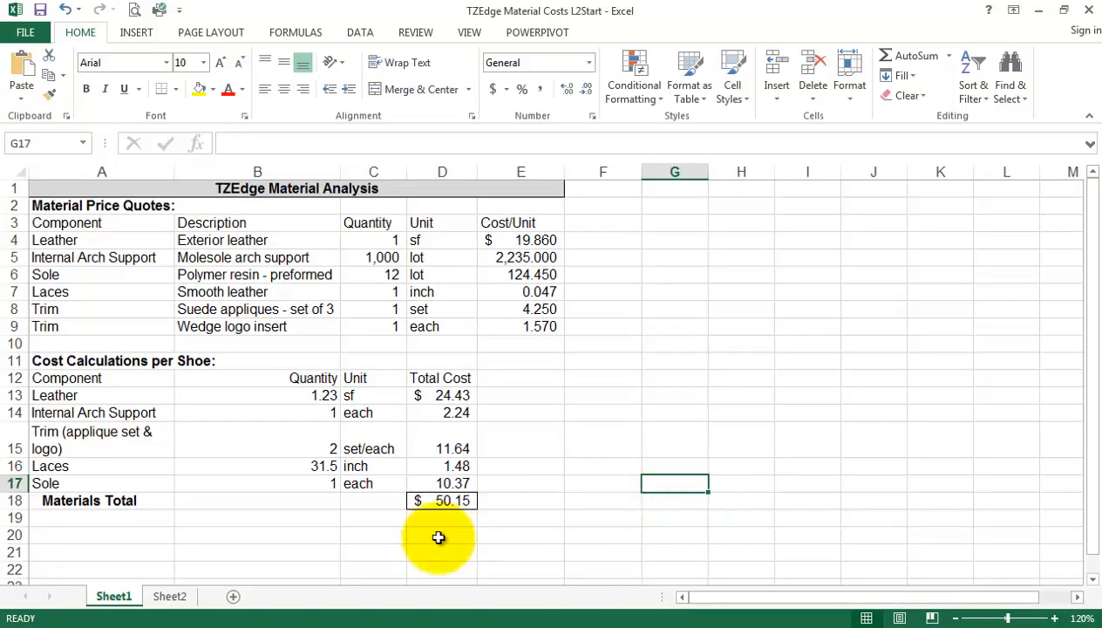
{"action": "left_click", "coordinate": [170, 598]}
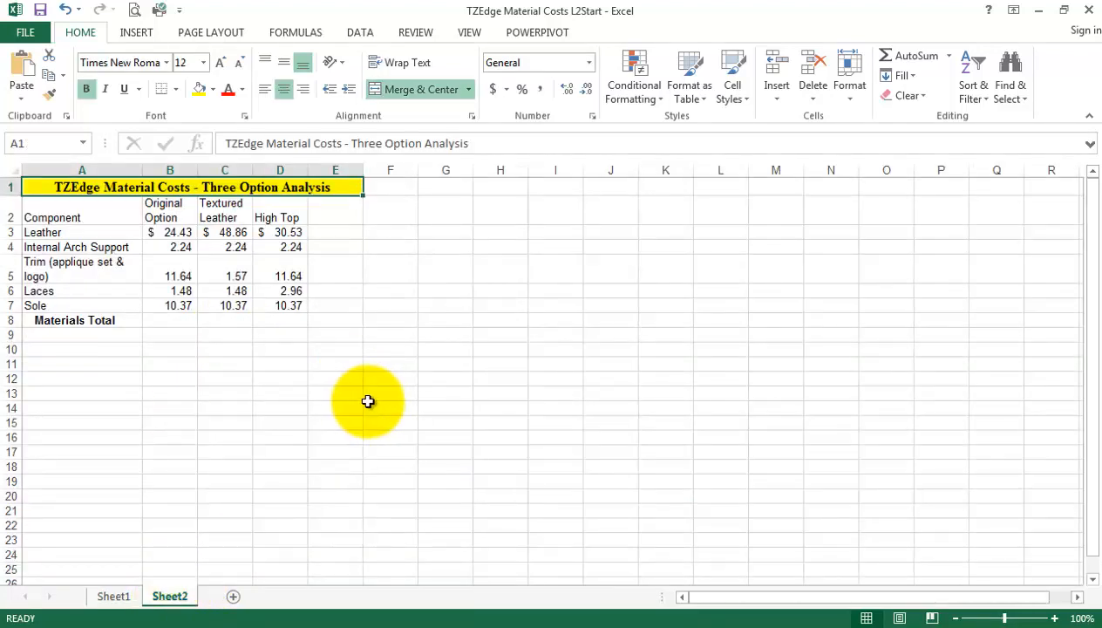
{"action": "left_click", "coordinate": [1055, 618]}
{"action": "left_click", "coordinate": [1055, 619]}
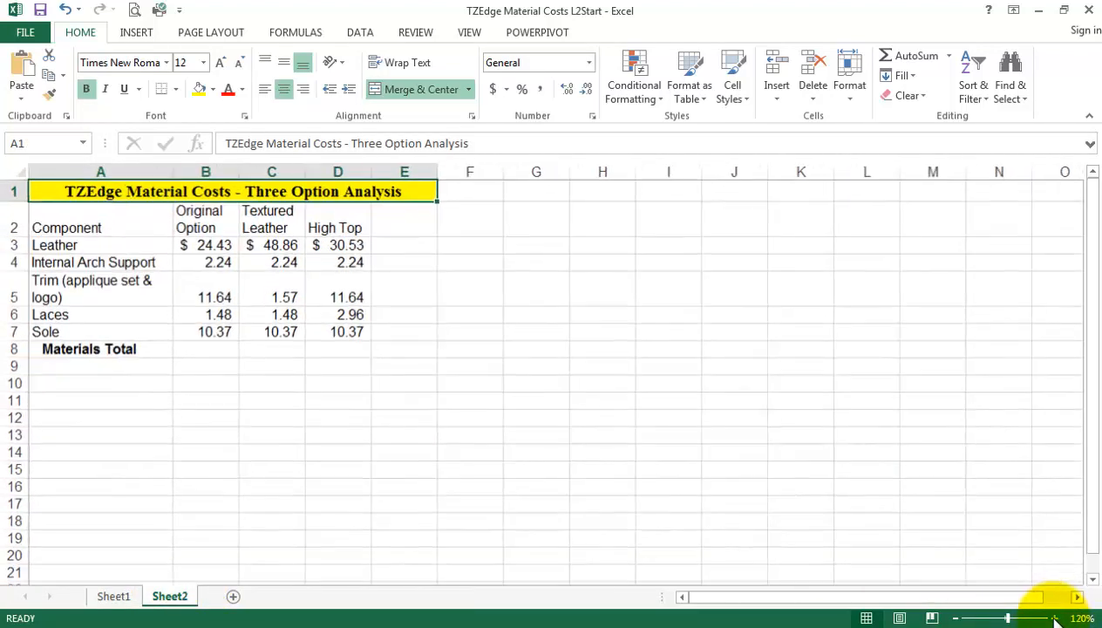
{"action": "left_click", "coordinate": [1055, 618]}
{"action": "left_click", "coordinate": [1055, 618]}
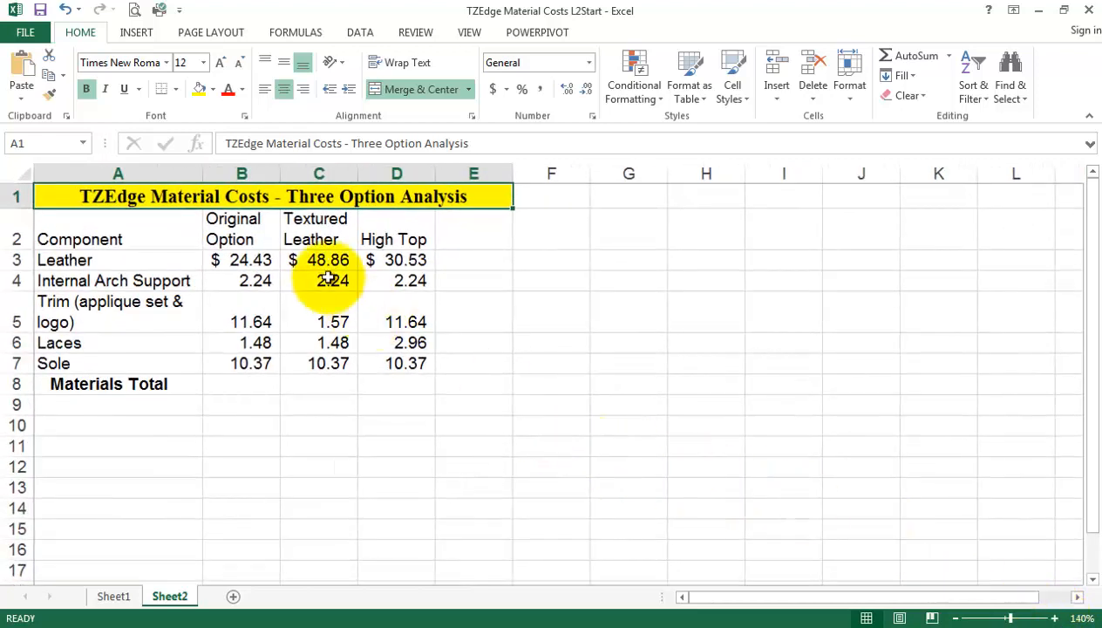
{"action": "left_click", "coordinate": [314, 236]}
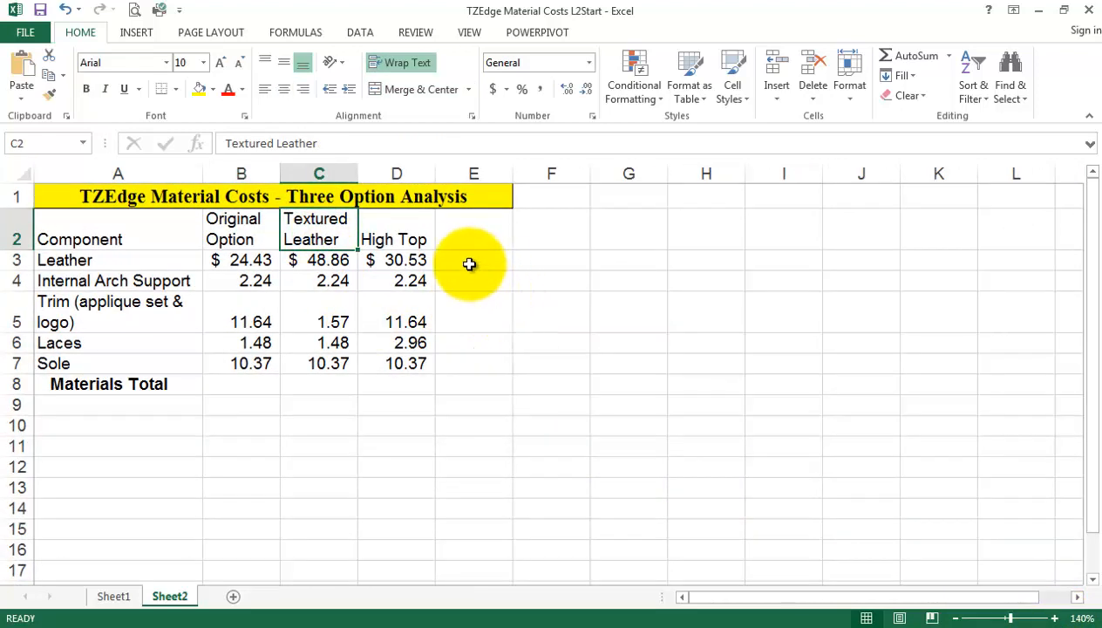
{"action": "left_click", "coordinate": [395, 241]}
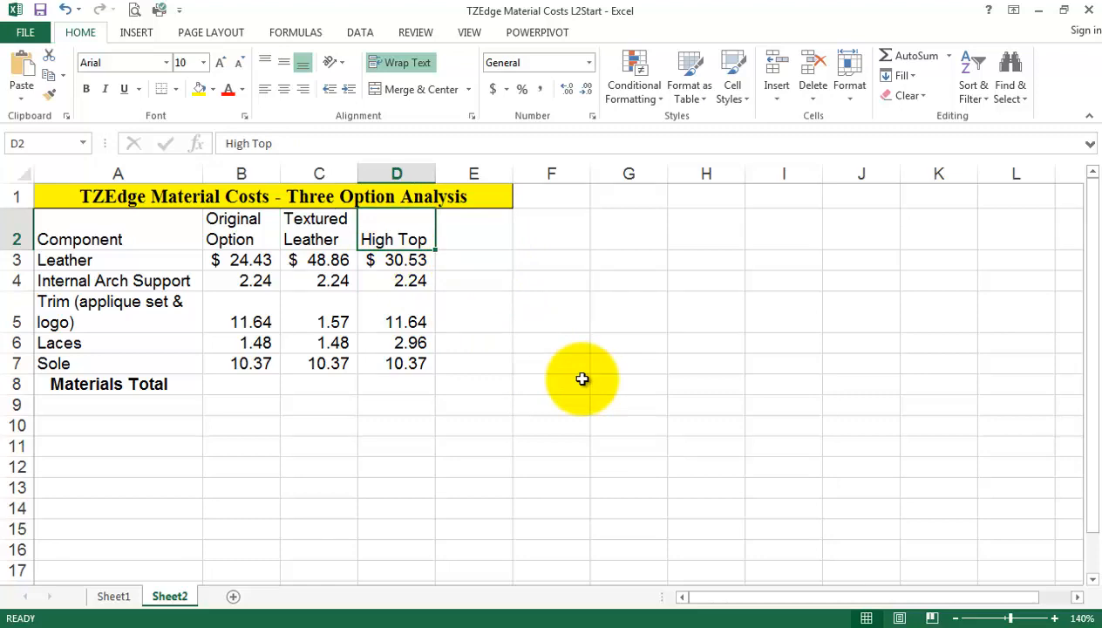
{"action": "left_click", "coordinate": [119, 598]}
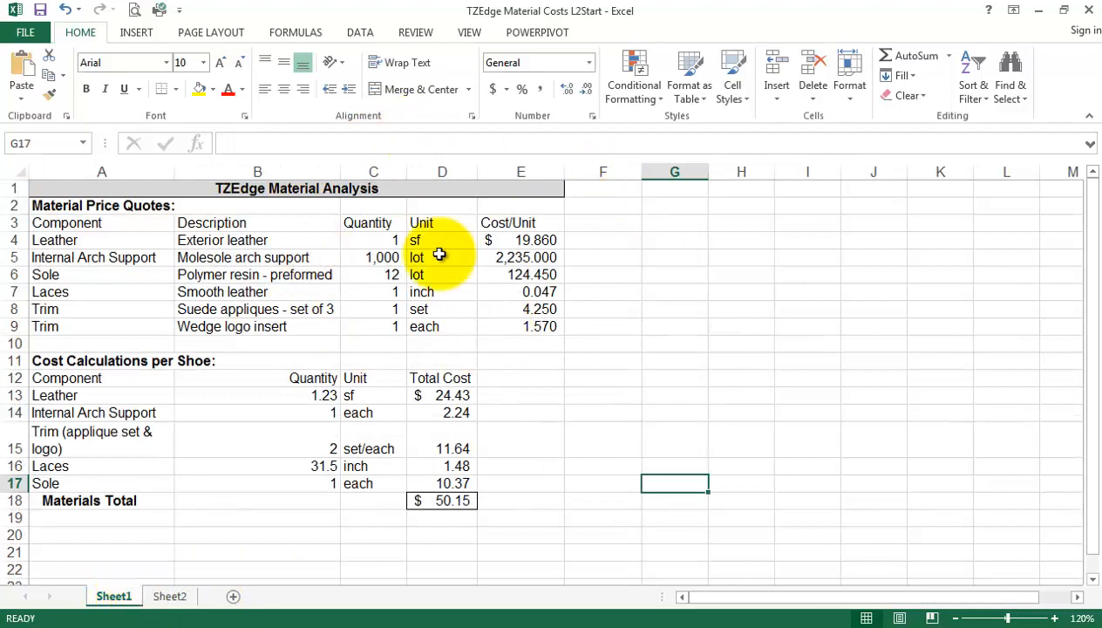
{"action": "left_click", "coordinate": [169, 600]}
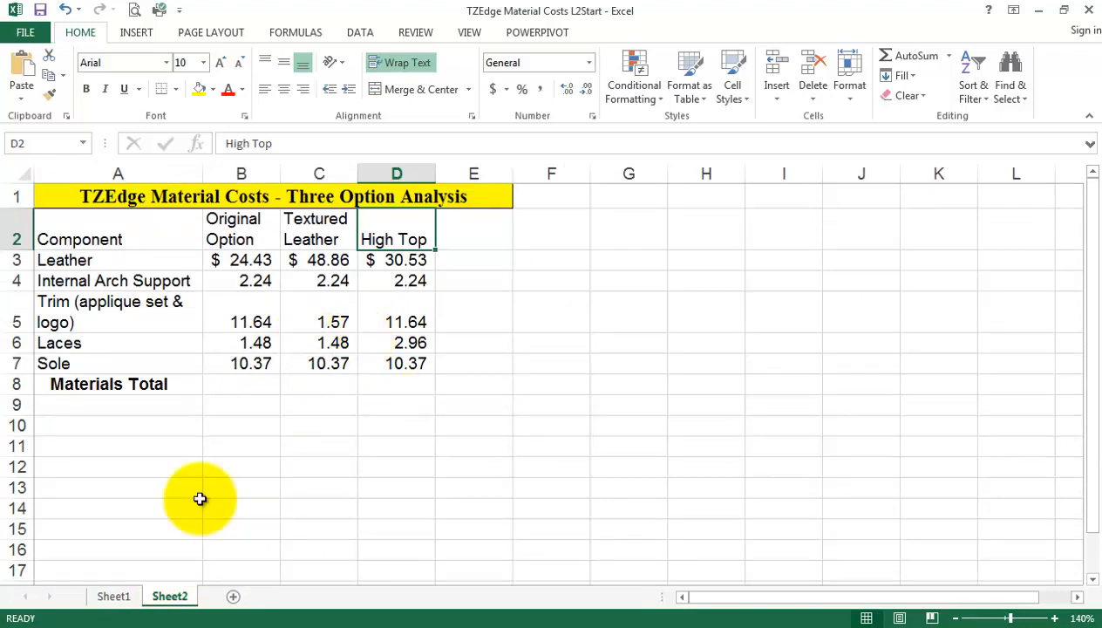
Rename the Sheet1 worksheet as Original
{"action": "left_click", "coordinate": [115, 598]}
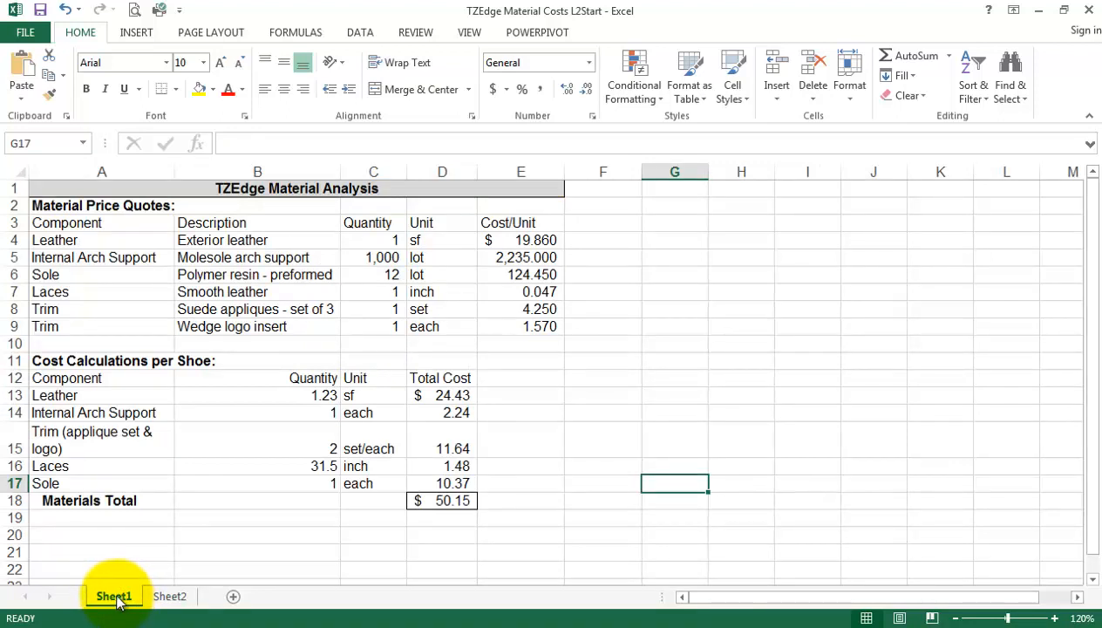
{"action": "double_click", "coordinate": [118, 598]}
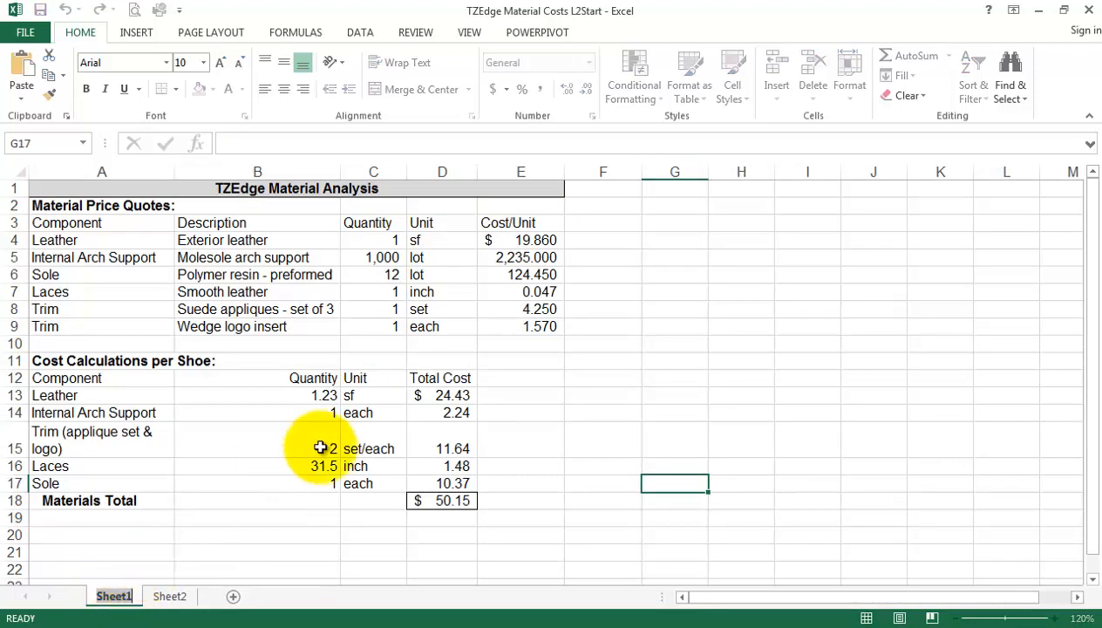
{"action": "type", "text": "Original"}
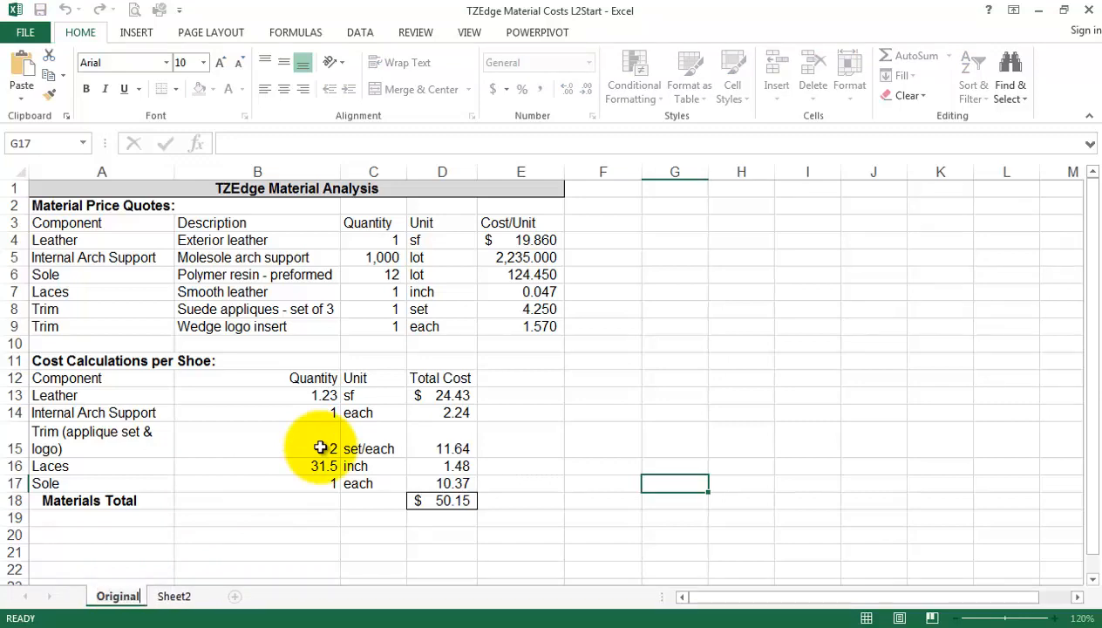
{"action": "key", "text": "Return"}
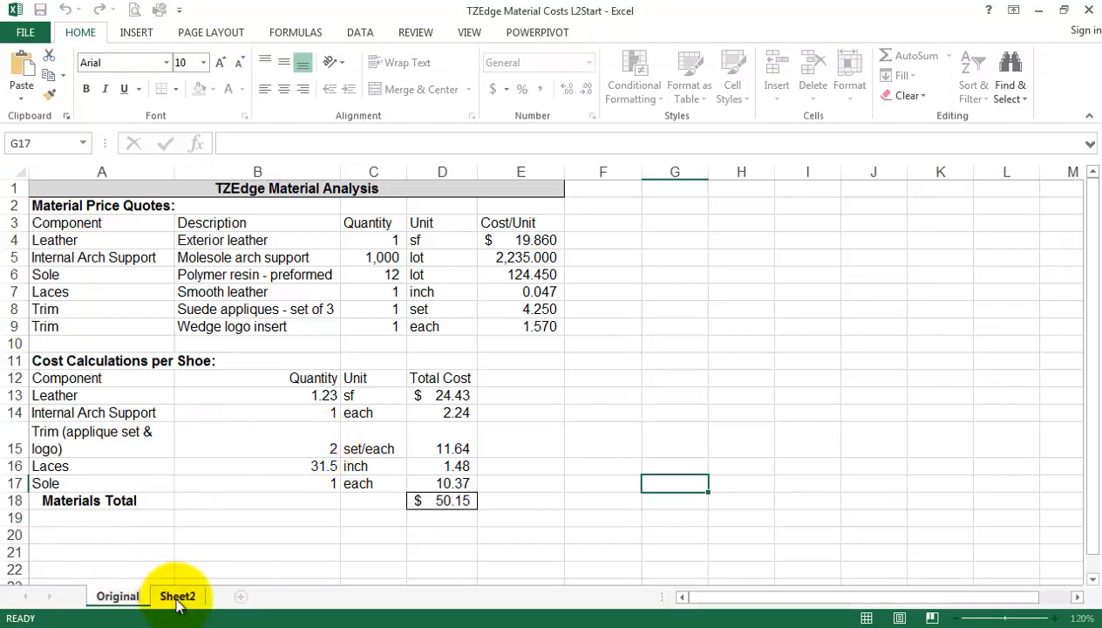
Rename the Sheet2 worksheet as Options
{"action": "left_click", "coordinate": [178, 598]}
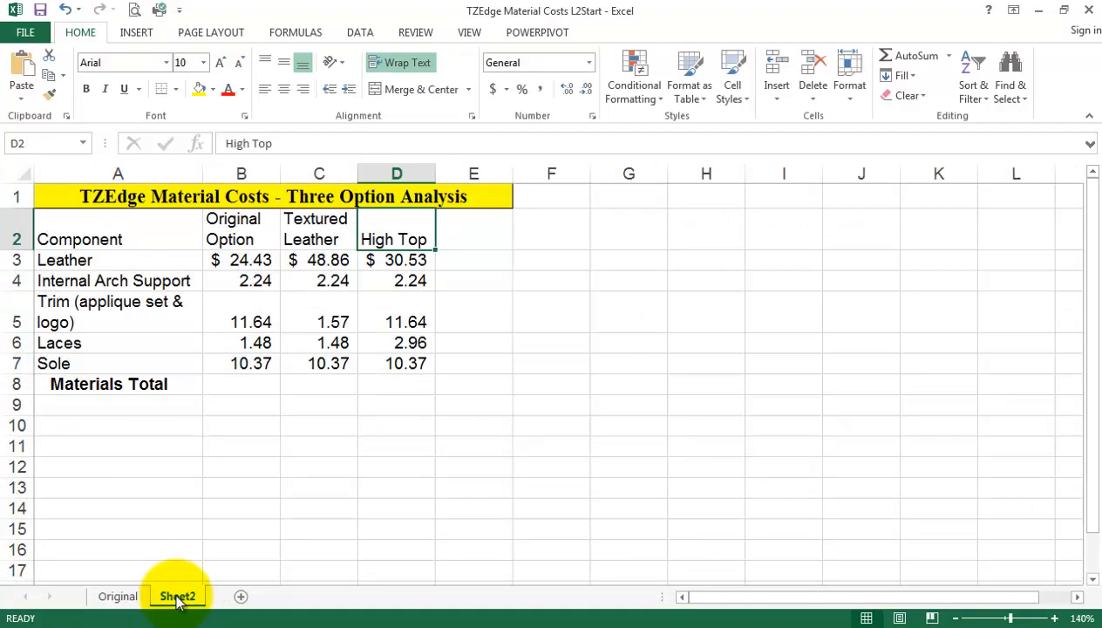
{"action": "double_click", "coordinate": [178, 598]}
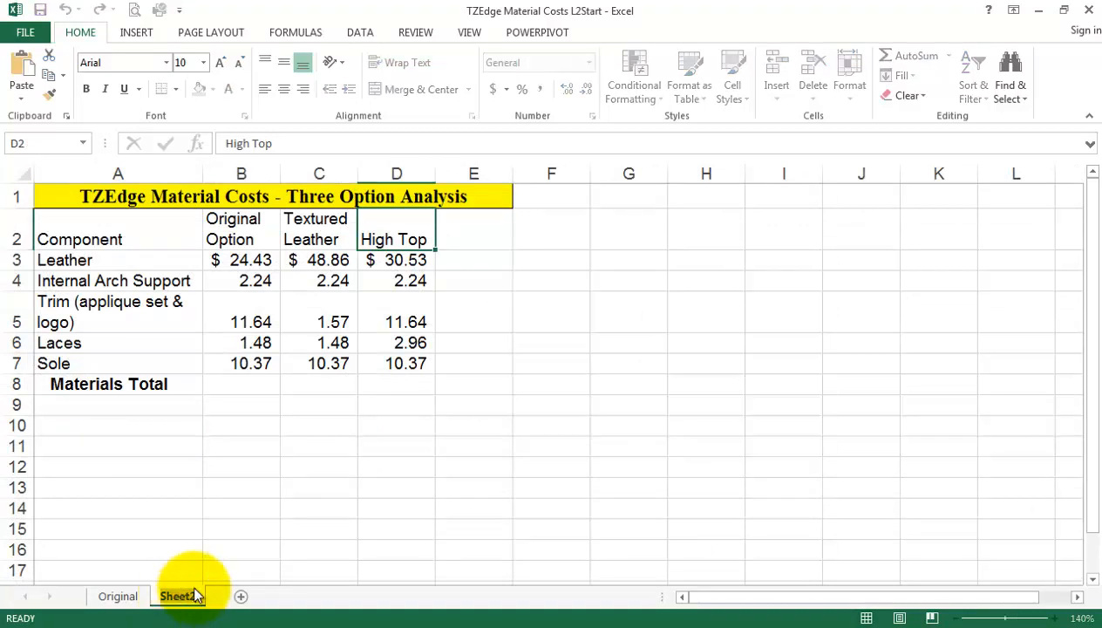
{"action": "type", "text": "Options"}
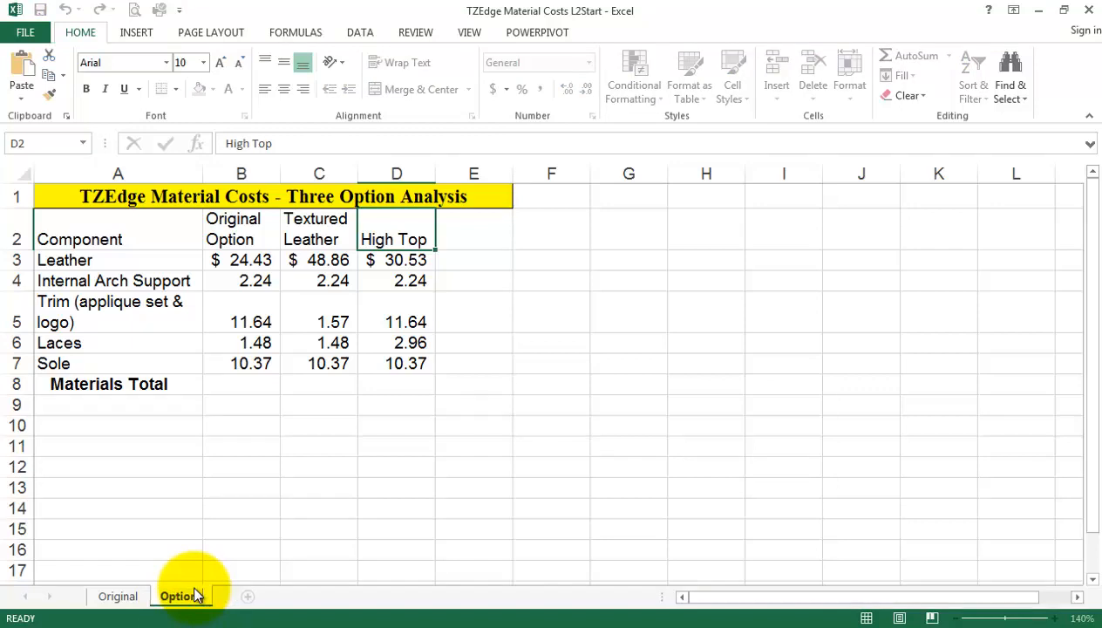
{"action": "left_click", "coordinate": [240, 560]}
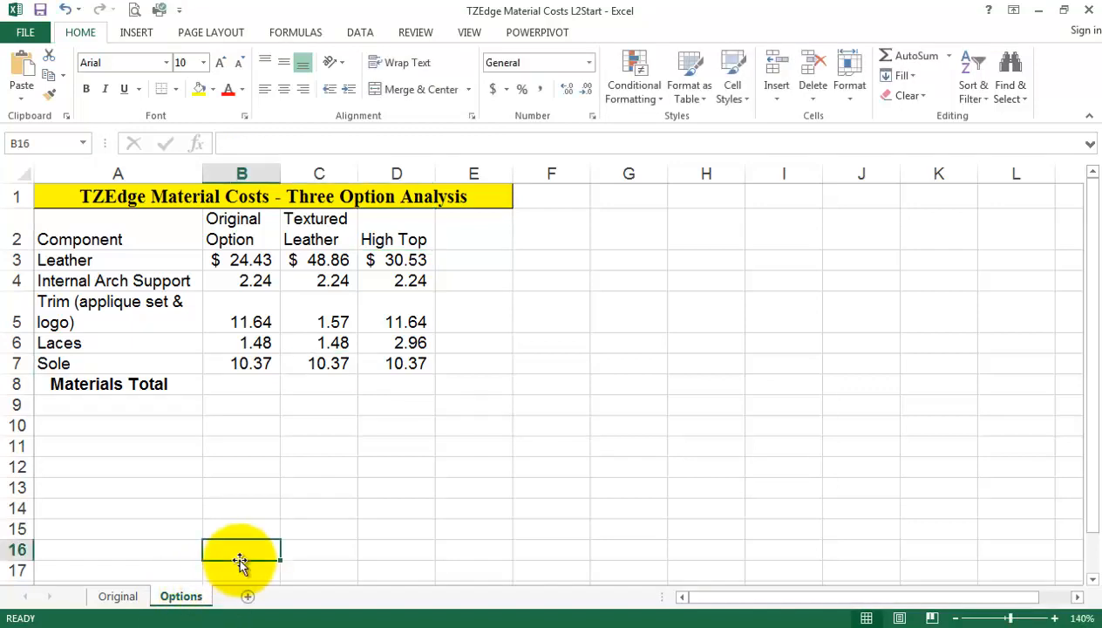
Check the leather cost formula in D13 of the Original sheet, and enter =B3+B4+B5+B6+B7 as the Materials Total in B8 of Options
{"action": "left_click", "coordinate": [235, 382]}
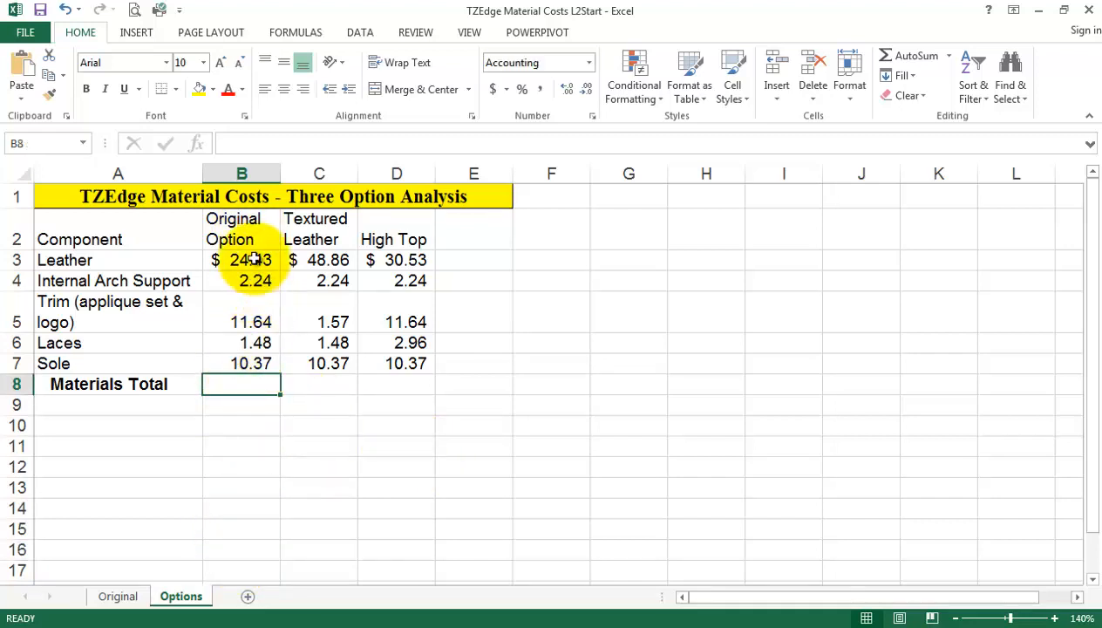
{"action": "left_click", "coordinate": [116, 595]}
{"action": "left_click", "coordinate": [443, 395]}
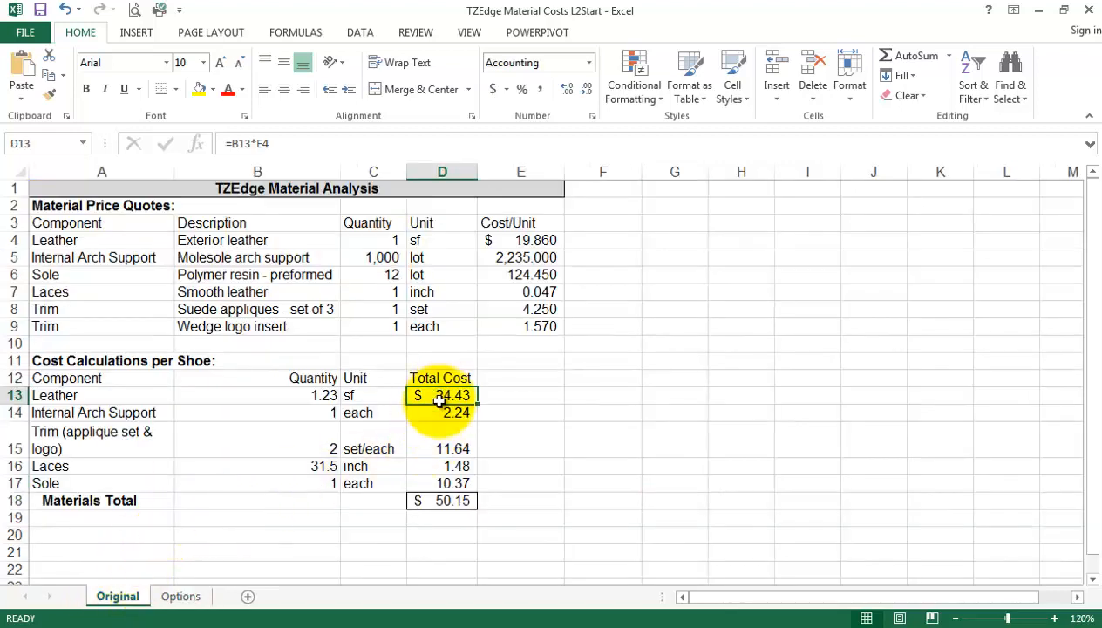
{"action": "left_click", "coordinate": [181, 596]}
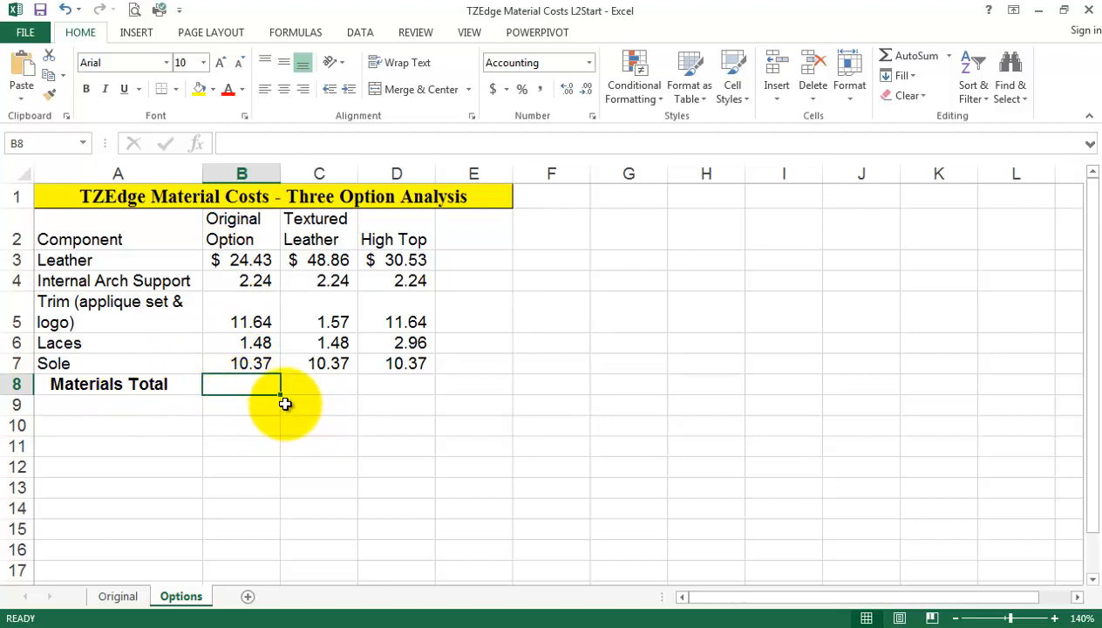
{"action": "type", "text": "="}
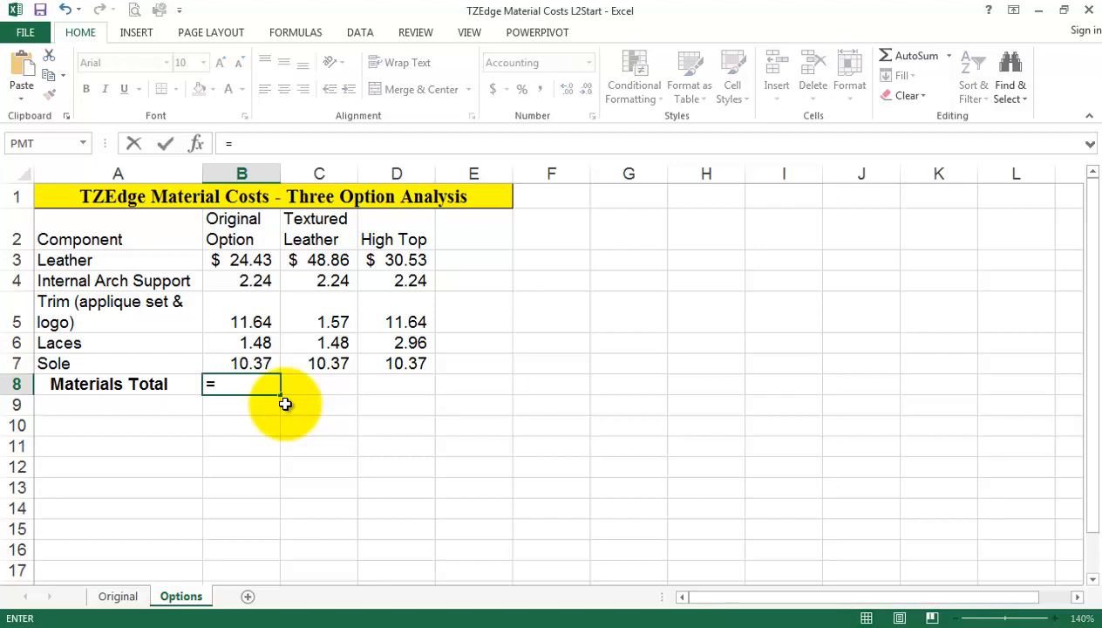
{"action": "left_click", "coordinate": [246, 260]}
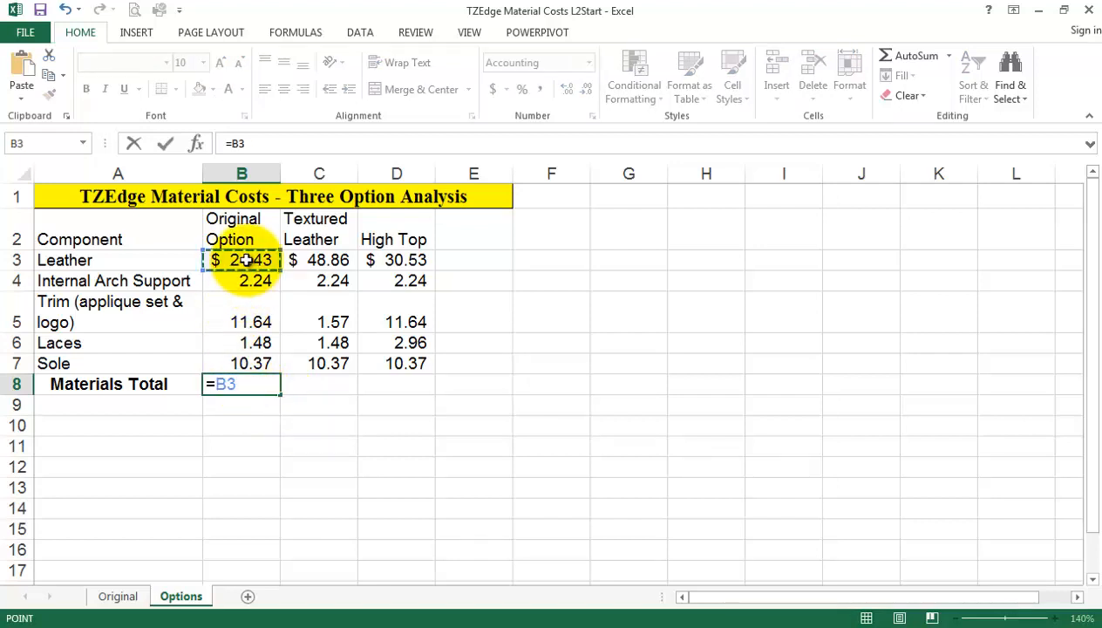
{"action": "type", "text": "+"}
{"action": "left_click", "coordinate": [249, 280]}
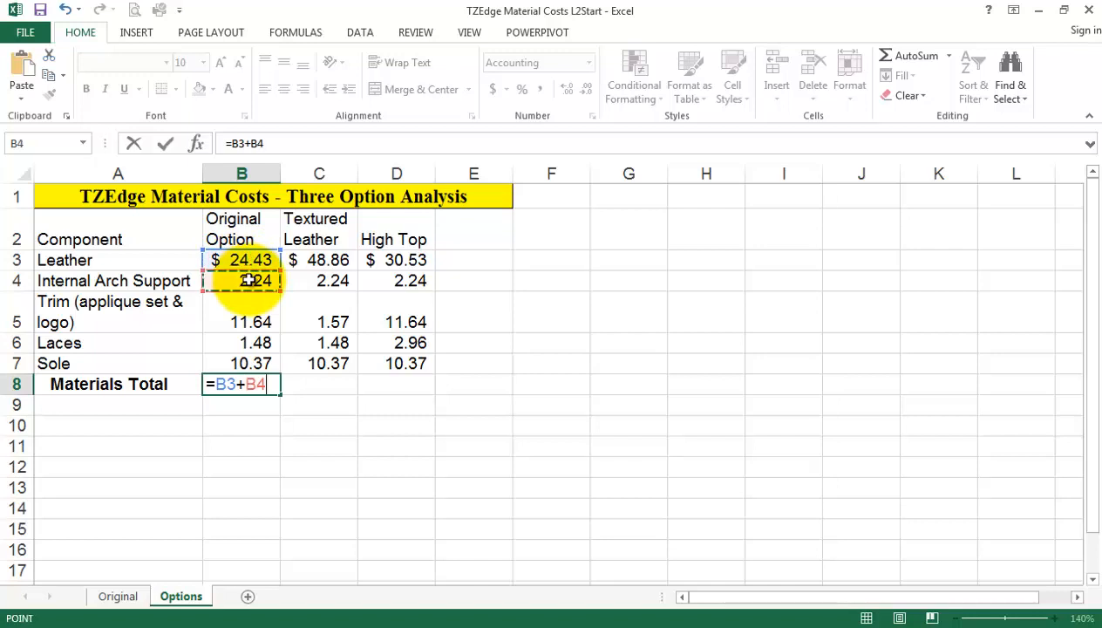
{"action": "type", "text": "+"}
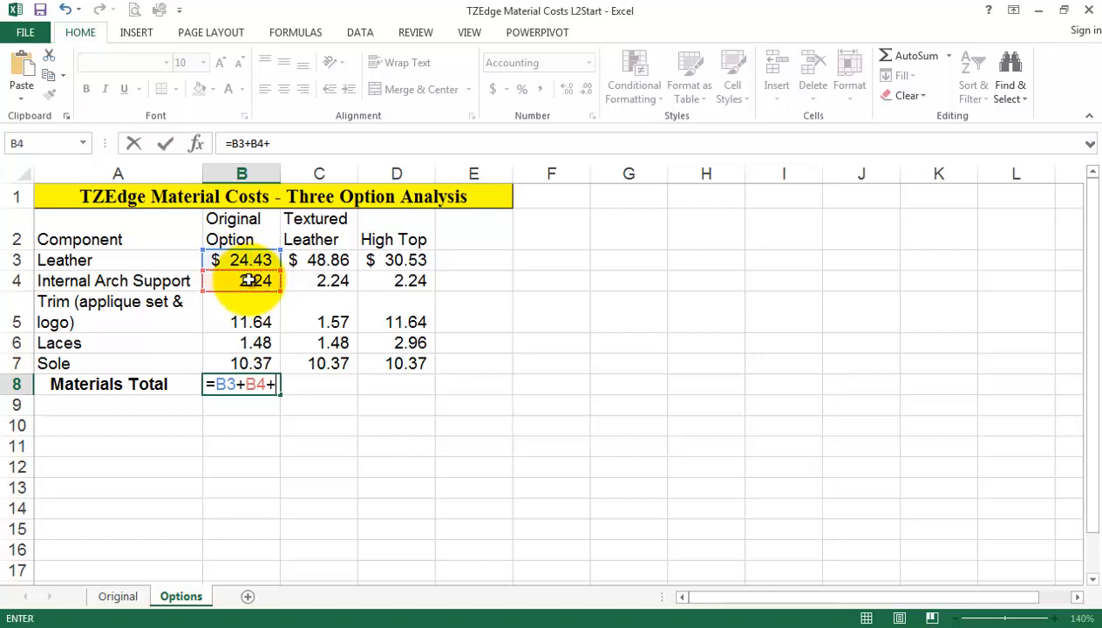
{"action": "left_click", "coordinate": [241, 322]}
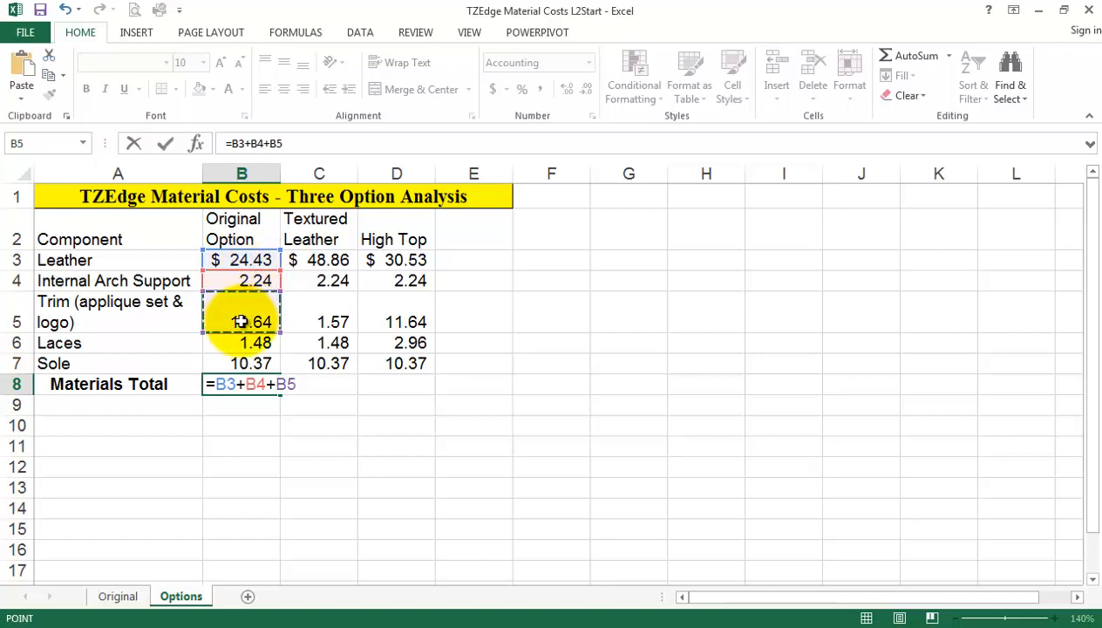
{"action": "type", "text": "+"}
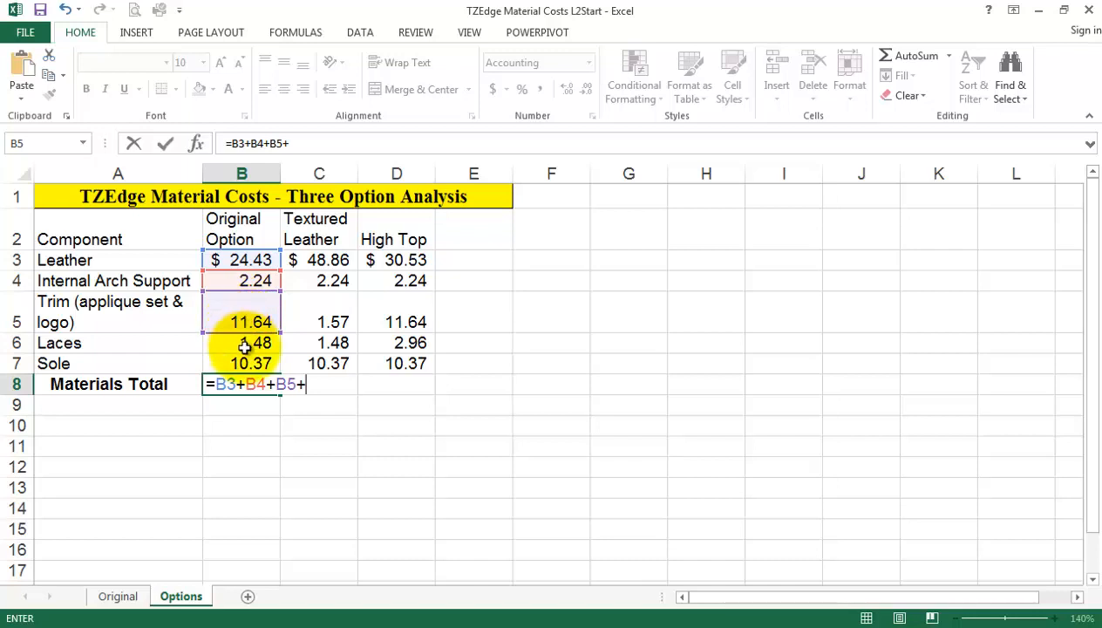
{"action": "left_click", "coordinate": [245, 345]}
{"action": "type", "text": "+"}
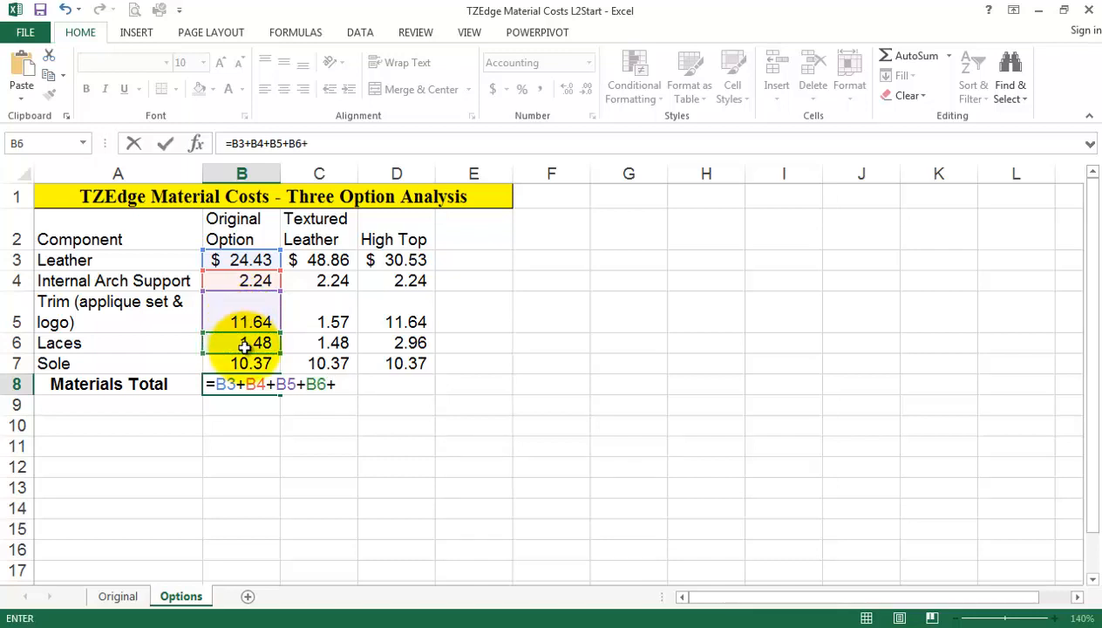
{"action": "left_click", "coordinate": [247, 365]}
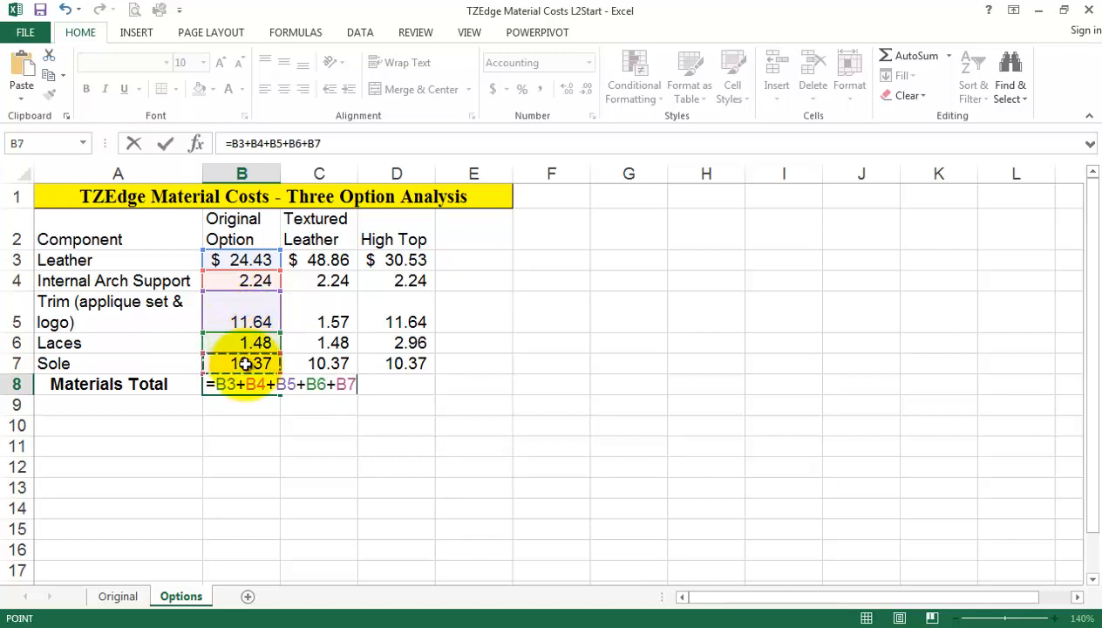
{"action": "key", "text": "Return"}
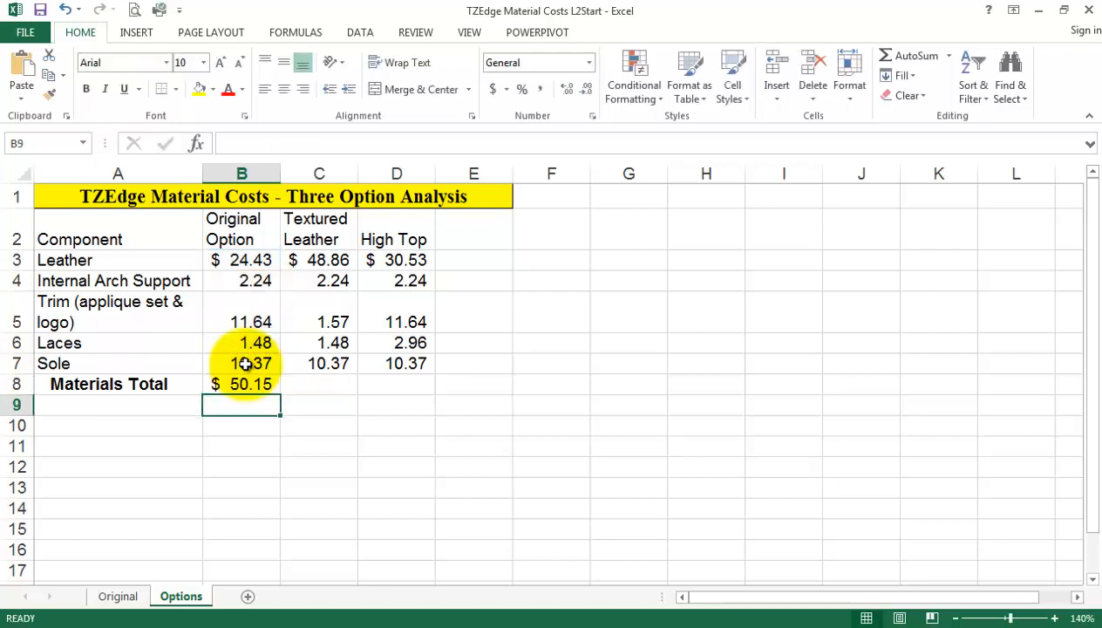
{"action": "key", "text": "Up"}
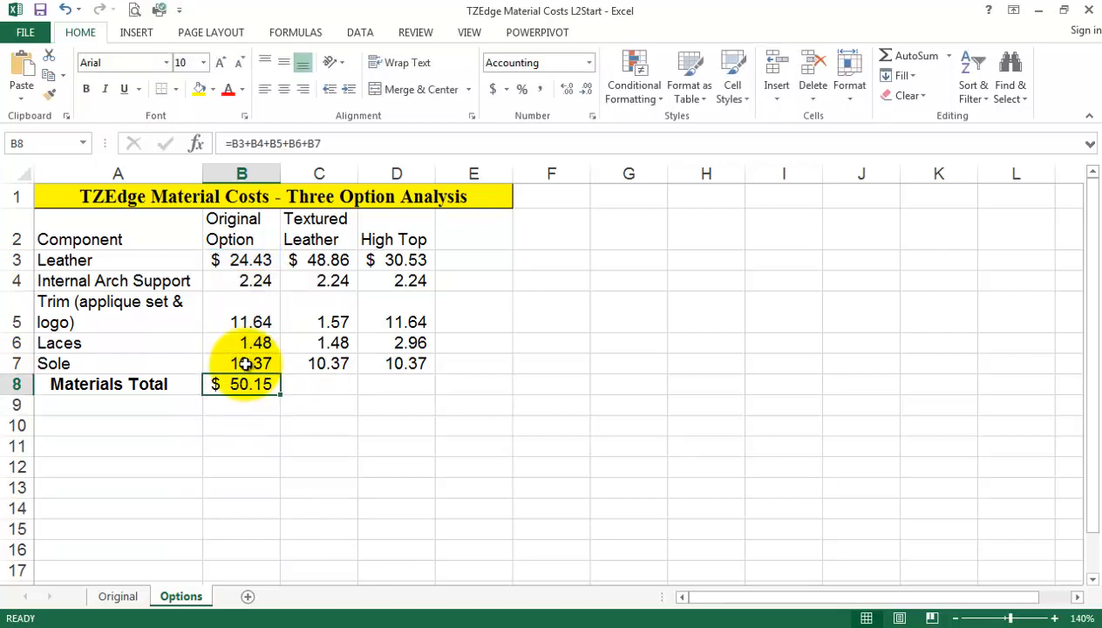
Review the Materials Total formula in D18 of Original, and replace the B8 formula in Options with an AutoSum of B3:B7
{"action": "left_click", "coordinate": [120, 592]}
{"action": "left_click", "coordinate": [438, 501]}
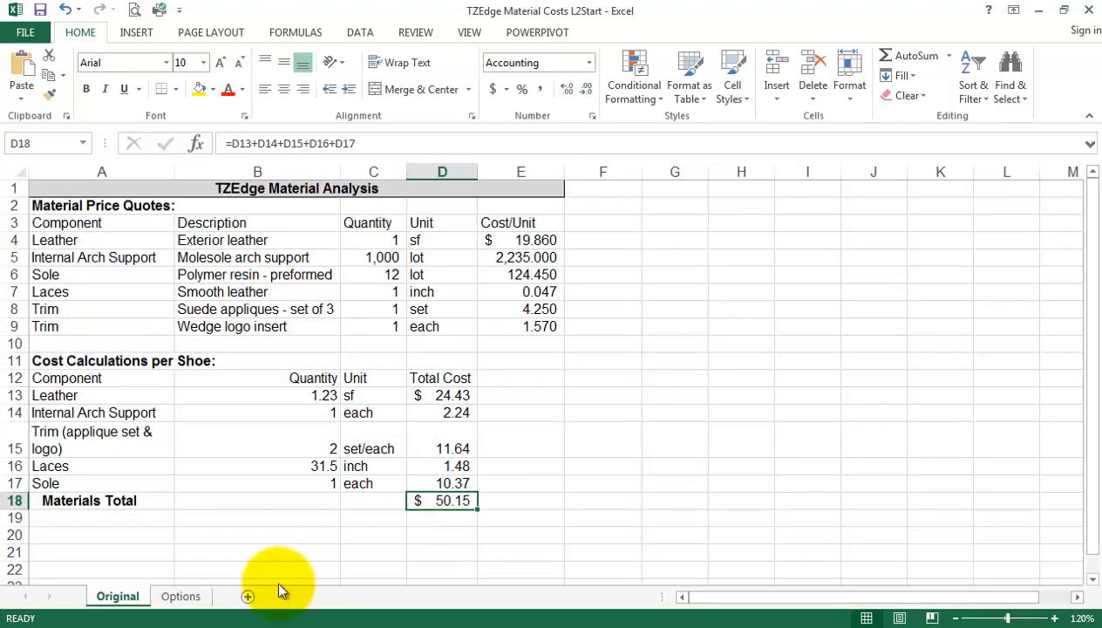
{"action": "left_click", "coordinate": [183, 606]}
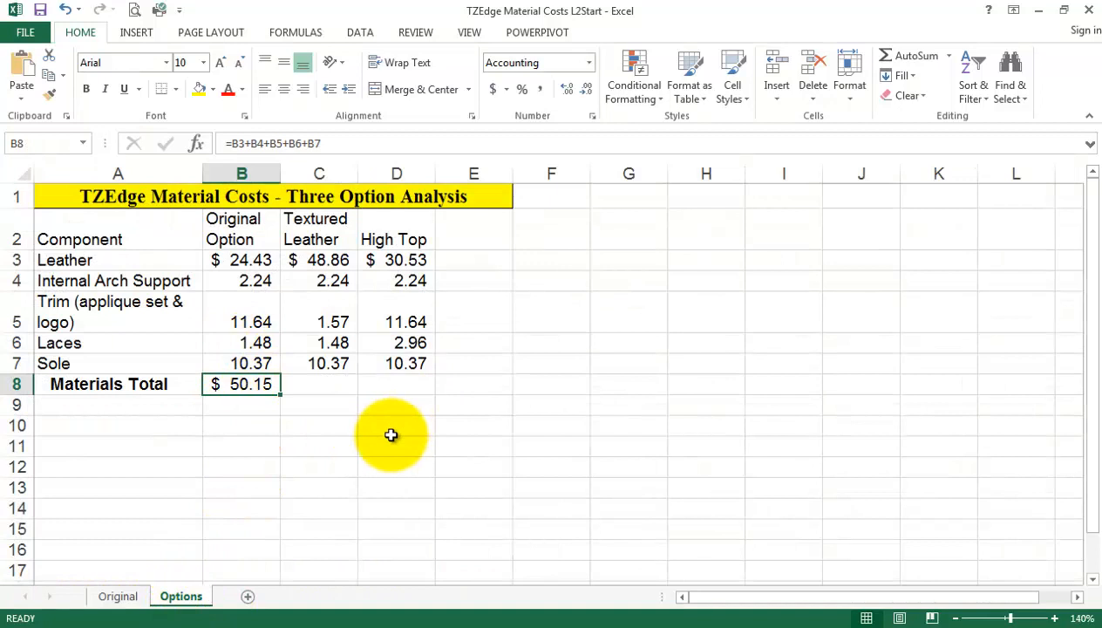
{"action": "key", "text": "Delete"}
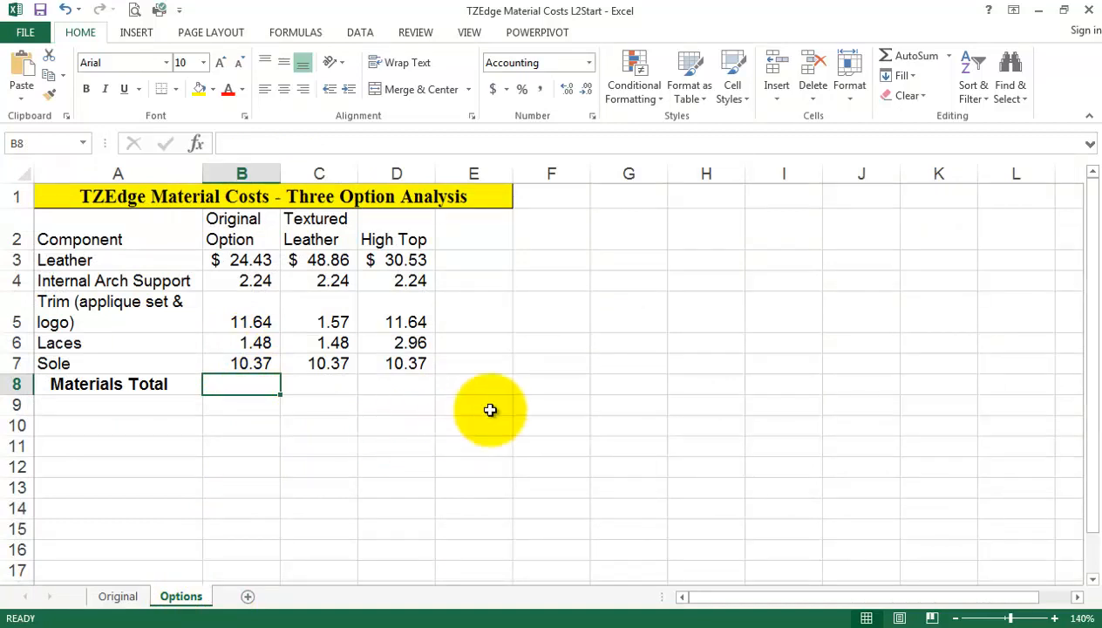
{"action": "left_click", "coordinate": [916, 58]}
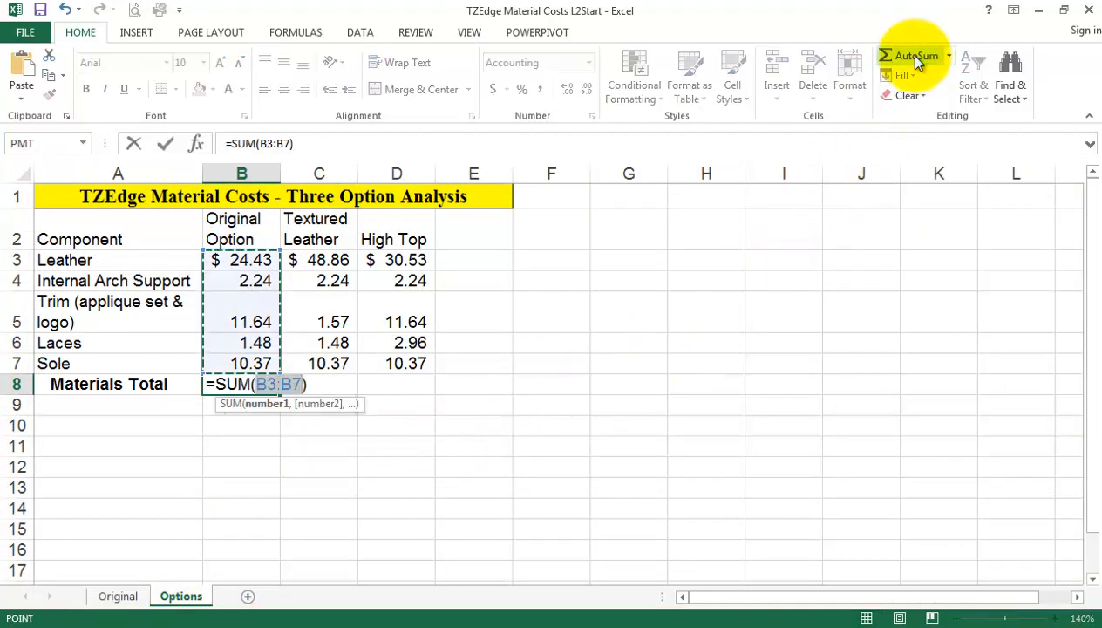
{"action": "key", "text": "Return"}
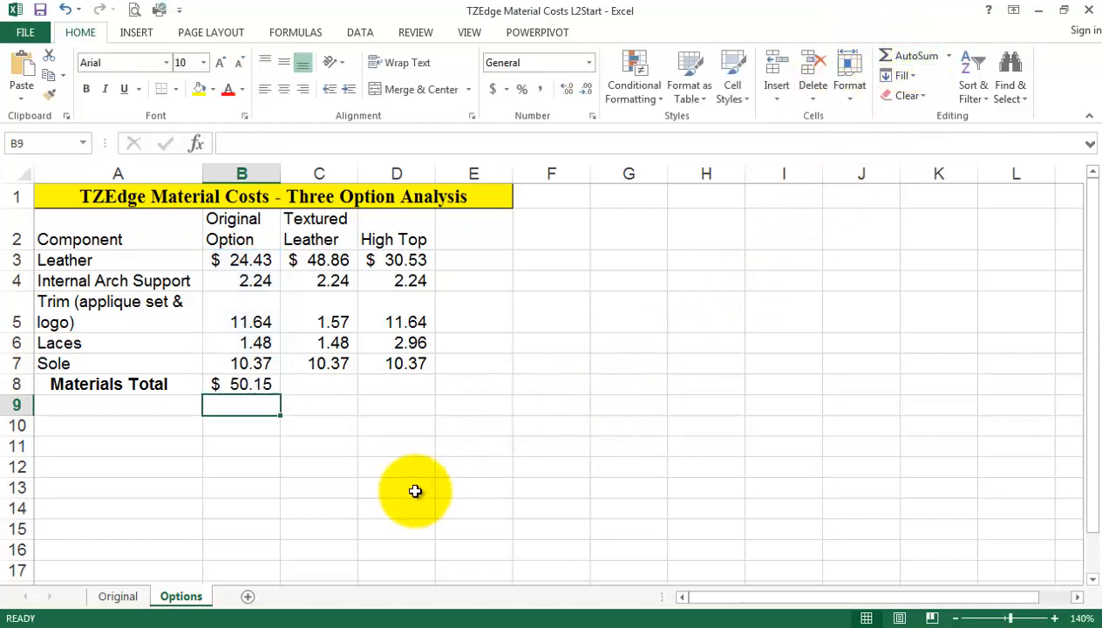
Total the Textured Leather and High Top costs in C8 and D8 with AutoSum
{"action": "left_click", "coordinate": [315, 384]}
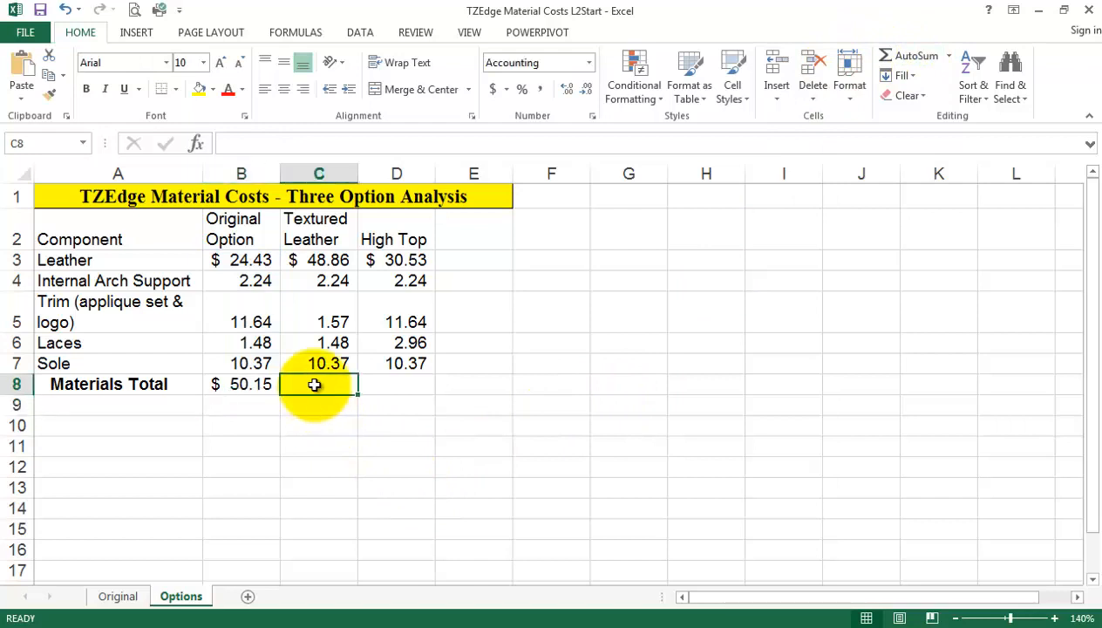
{"action": "left_click", "coordinate": [401, 383]}
{"action": "left_click", "coordinate": [303, 386]}
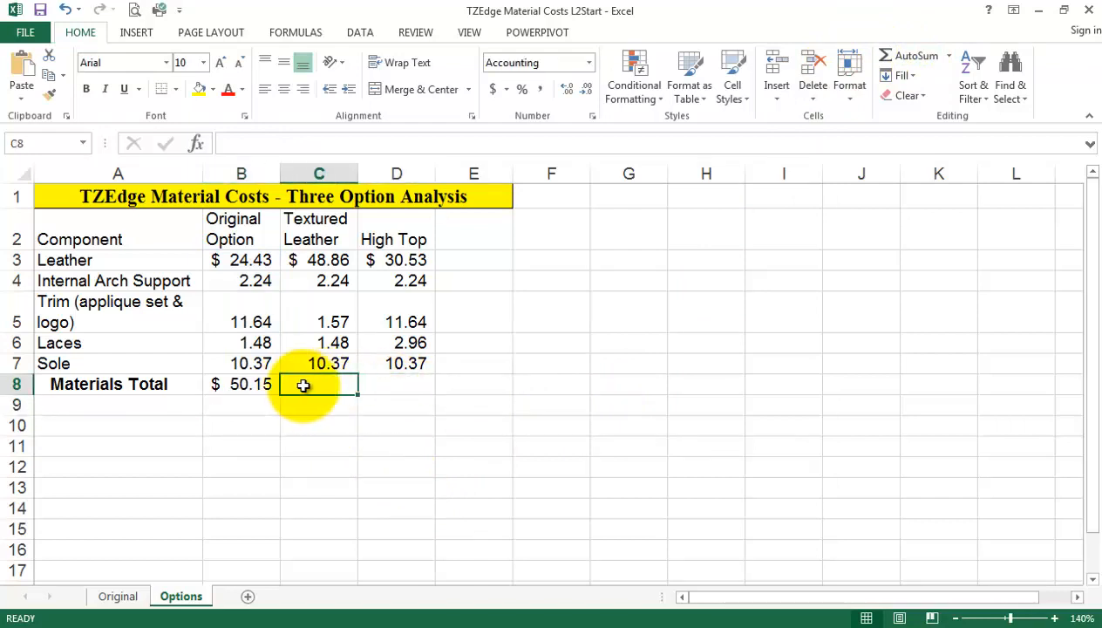
{"action": "left_click", "coordinate": [929, 57]}
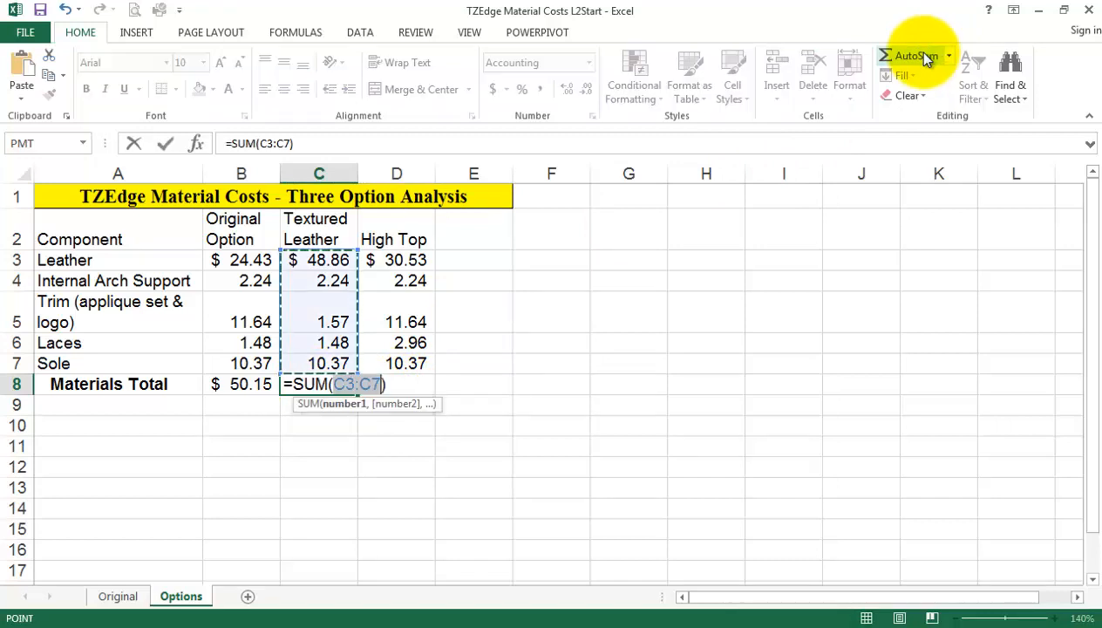
{"action": "key", "text": "Return"}
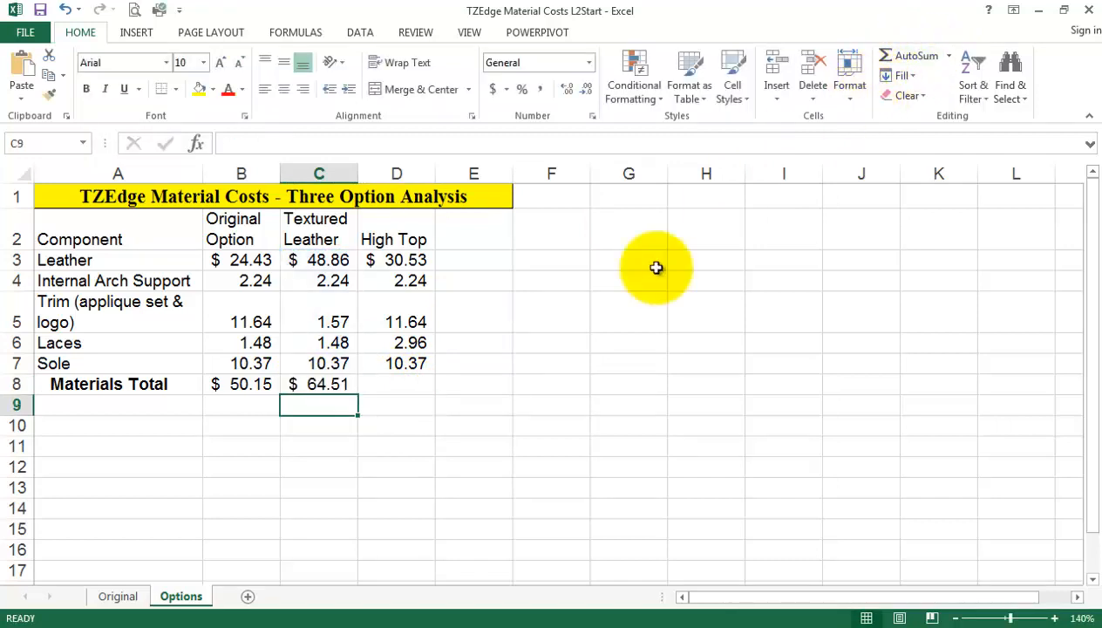
{"action": "left_click", "coordinate": [384, 380]}
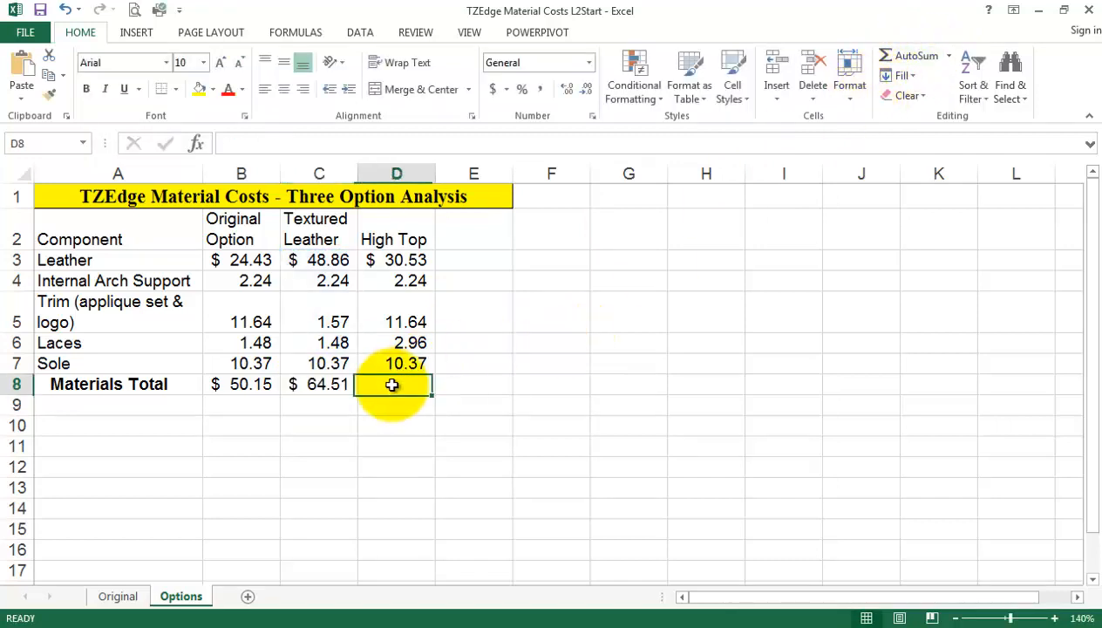
{"action": "left_click", "coordinate": [889, 58]}
{"action": "key", "text": "Return"}
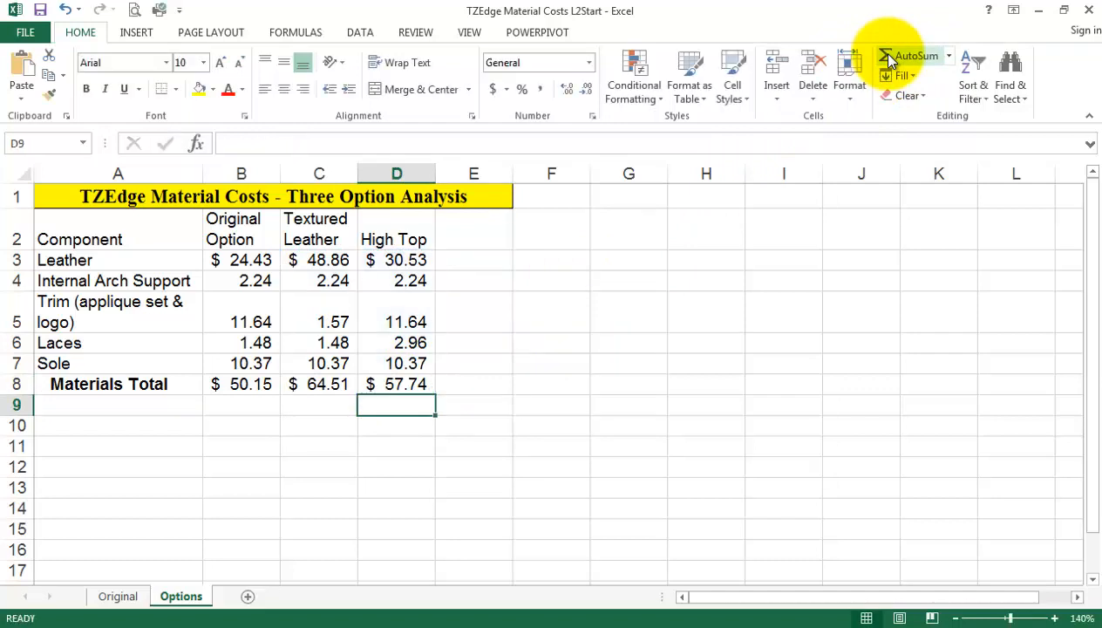
Clear the Textured Leather and High Top totals in C8:D8
{"action": "left_click", "coordinate": [323, 384]}
{"action": "left_click_drag", "start_coordinate": [368, 383], "coordinate": [408, 384]}
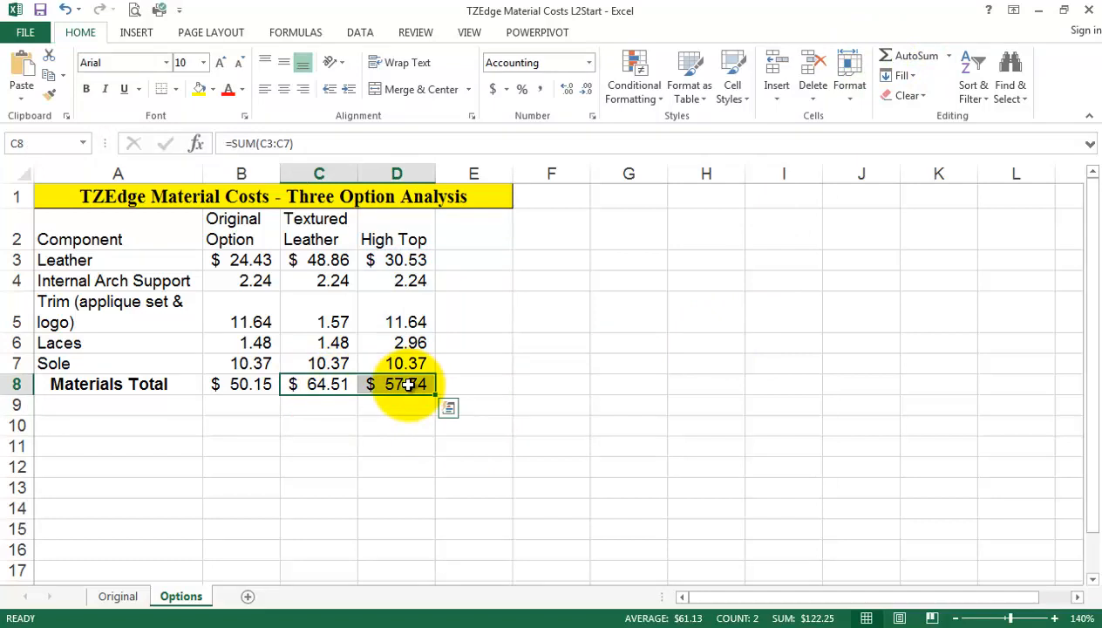
{"action": "key", "text": "Delete"}
Fill the Materials Total formula from B8 across to D8, and check the copied formulas against their columns
{"action": "left_click", "coordinate": [241, 386]}
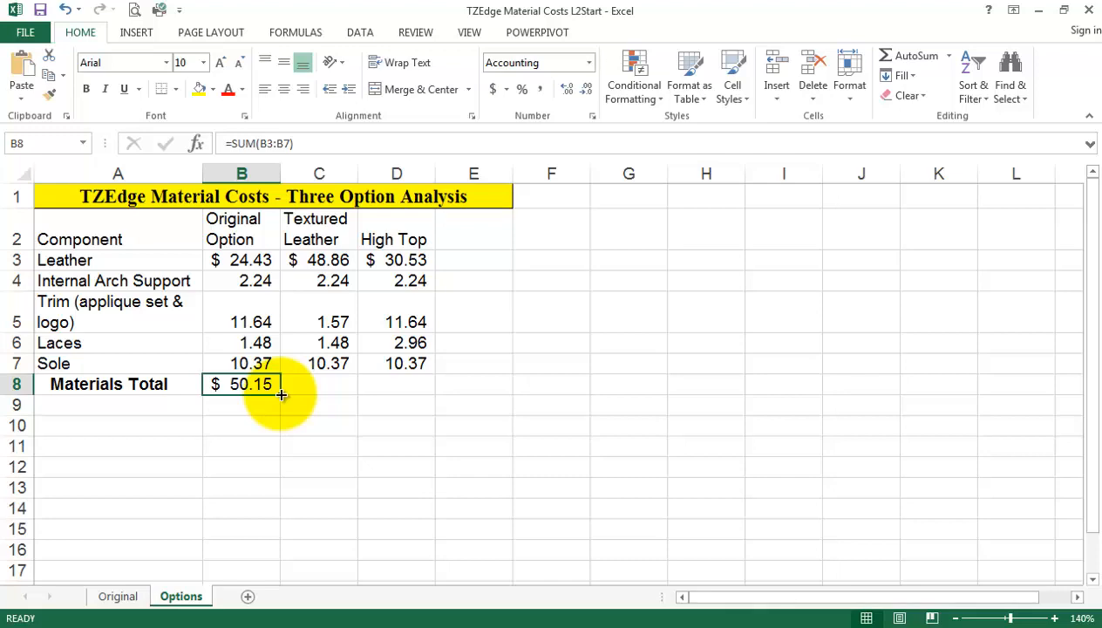
{"action": "left_click", "coordinate": [1053, 618]}
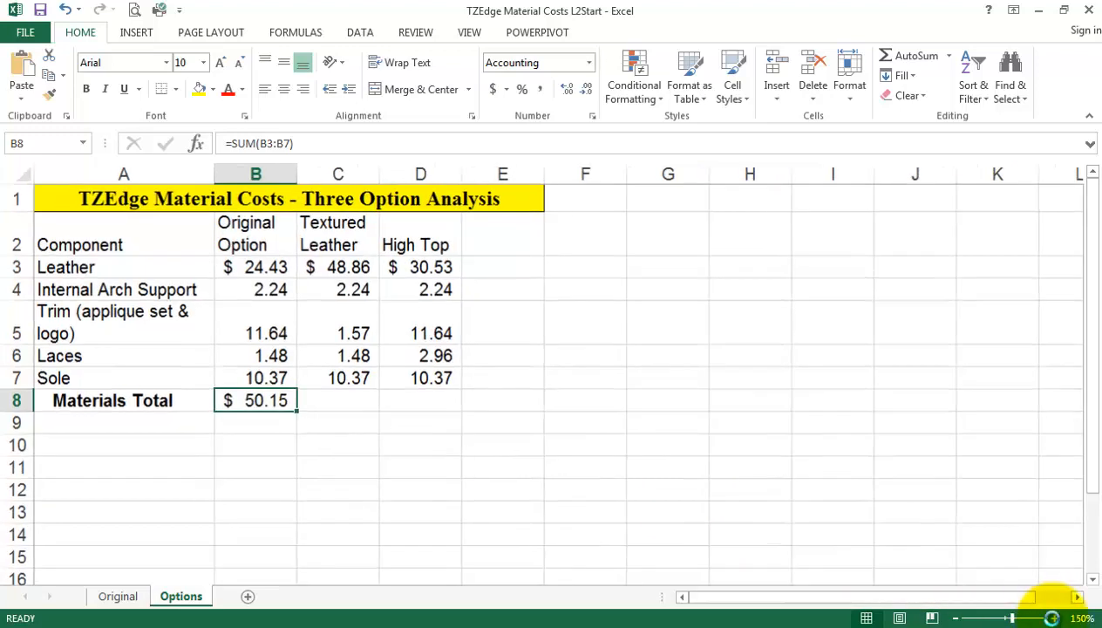
{"action": "left_click", "coordinate": [1053, 618]}
{"action": "left_click", "coordinate": [1053, 618]}
{"action": "left_click", "coordinate": [1053, 618]}
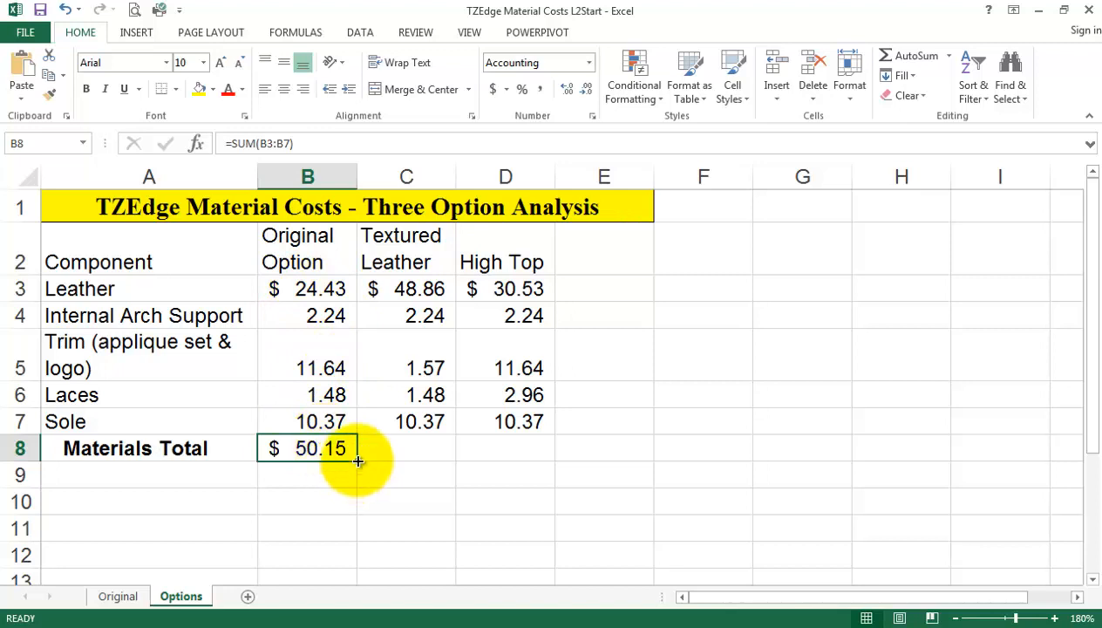
{"action": "left_click_drag", "start_coordinate": [357, 460], "coordinate": [551, 466]}
{"action": "left_click", "coordinate": [406, 452]}
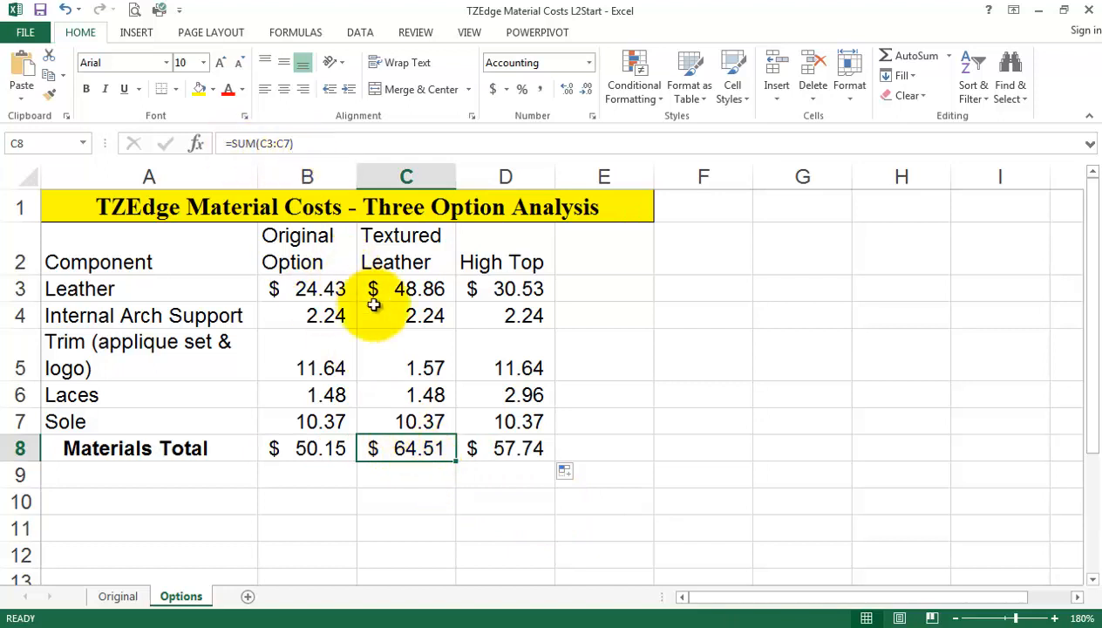
{"action": "left_click", "coordinate": [410, 288]}
{"action": "left_click", "coordinate": [408, 423]}
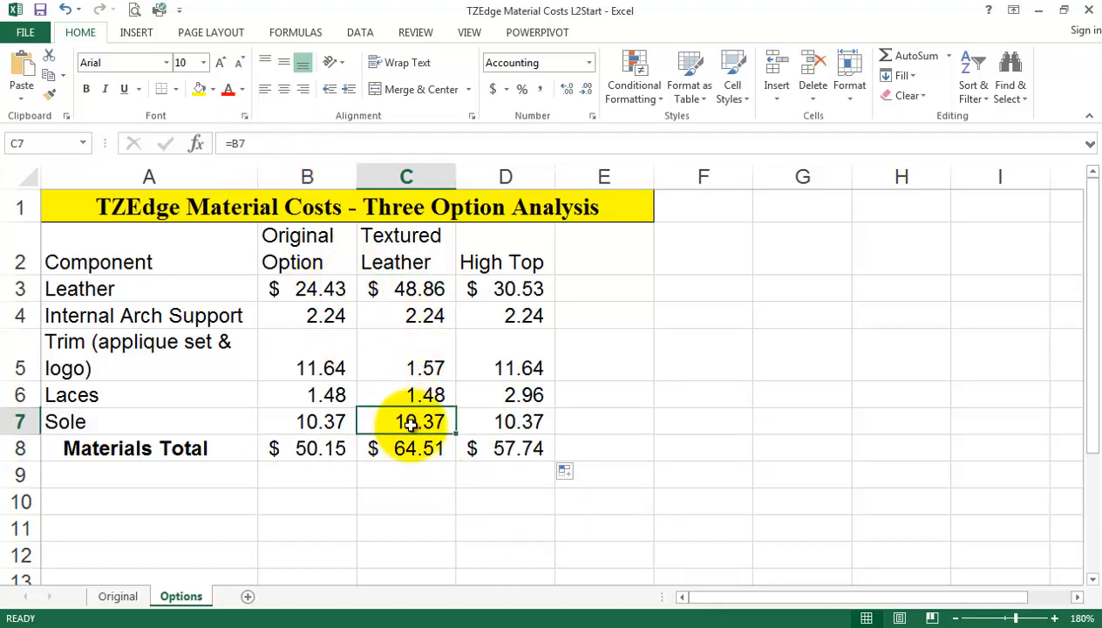
{"action": "left_click", "coordinate": [515, 451]}
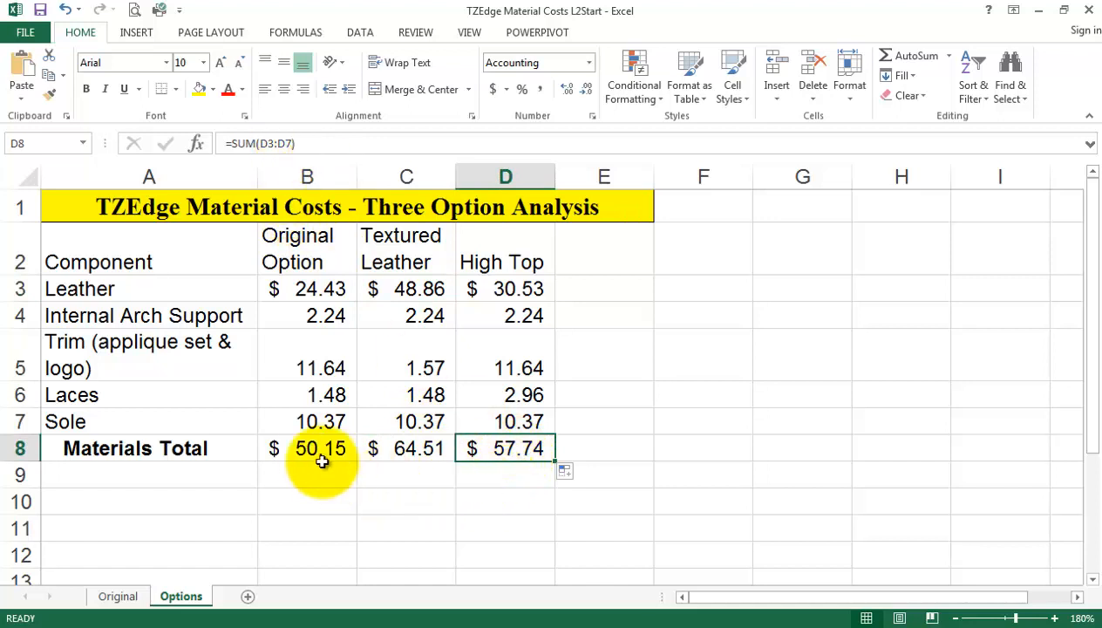
Clear the totals in C8:D8 and refill them by extending the B8 Materials Total formula across to D8
{"action": "left_click_drag", "start_coordinate": [399, 451], "coordinate": [516, 451]}
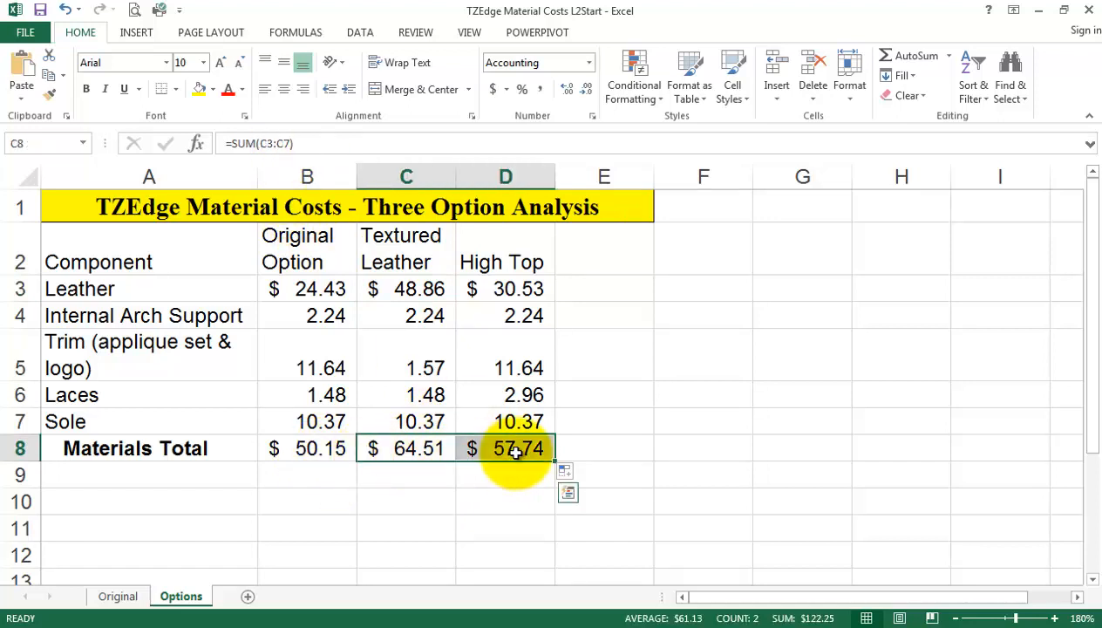
{"action": "key", "text": "Delete"}
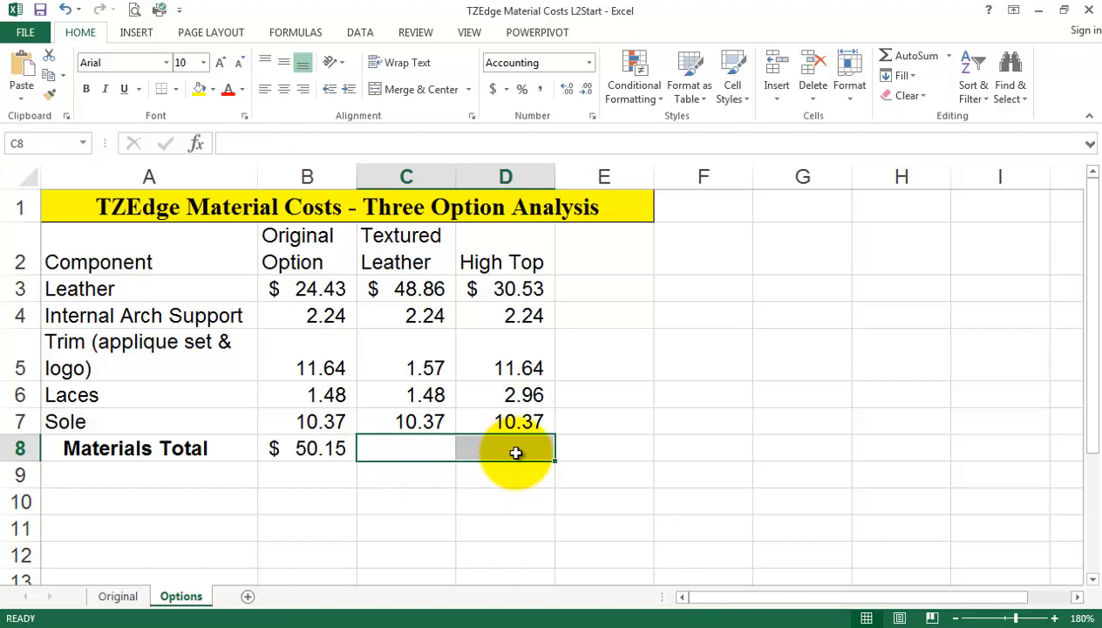
{"action": "left_click", "coordinate": [324, 456]}
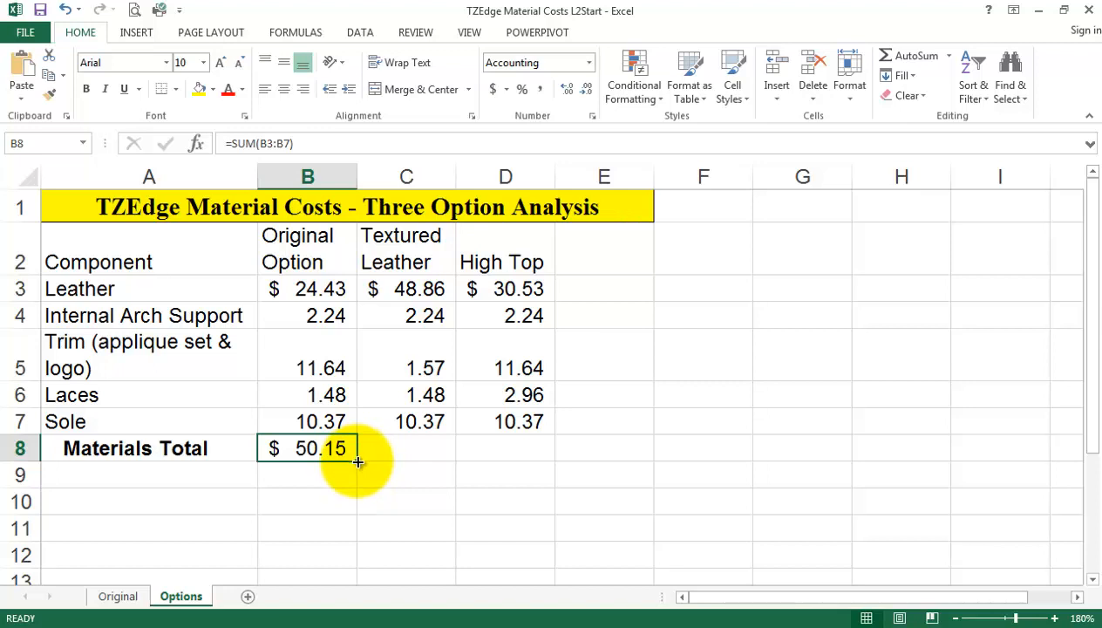
{"action": "left_click_drag", "start_coordinate": [358, 460], "coordinate": [437, 459]}
{"action": "left_click_drag", "start_coordinate": [472, 458], "coordinate": [538, 457]}
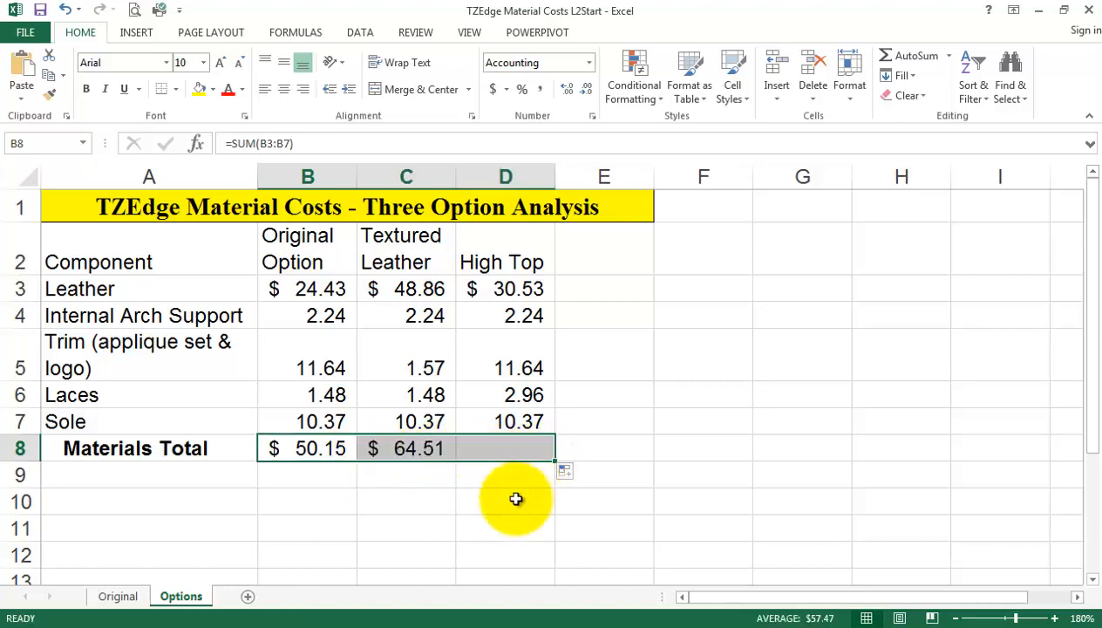
{"action": "left_click", "coordinate": [405, 457]}
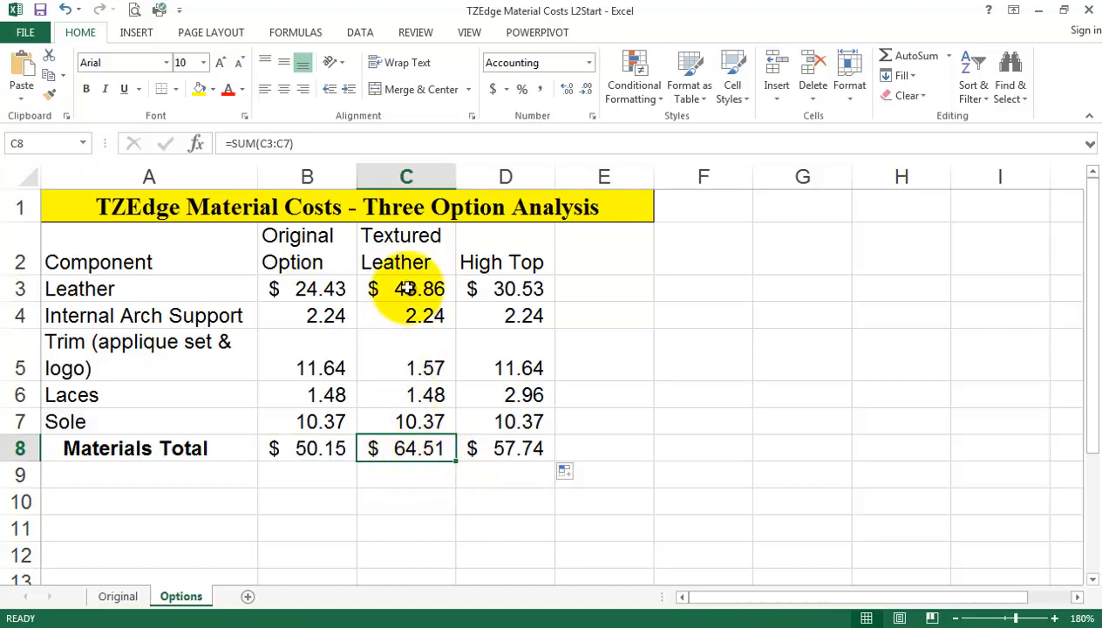
{"action": "left_click", "coordinate": [521, 448]}
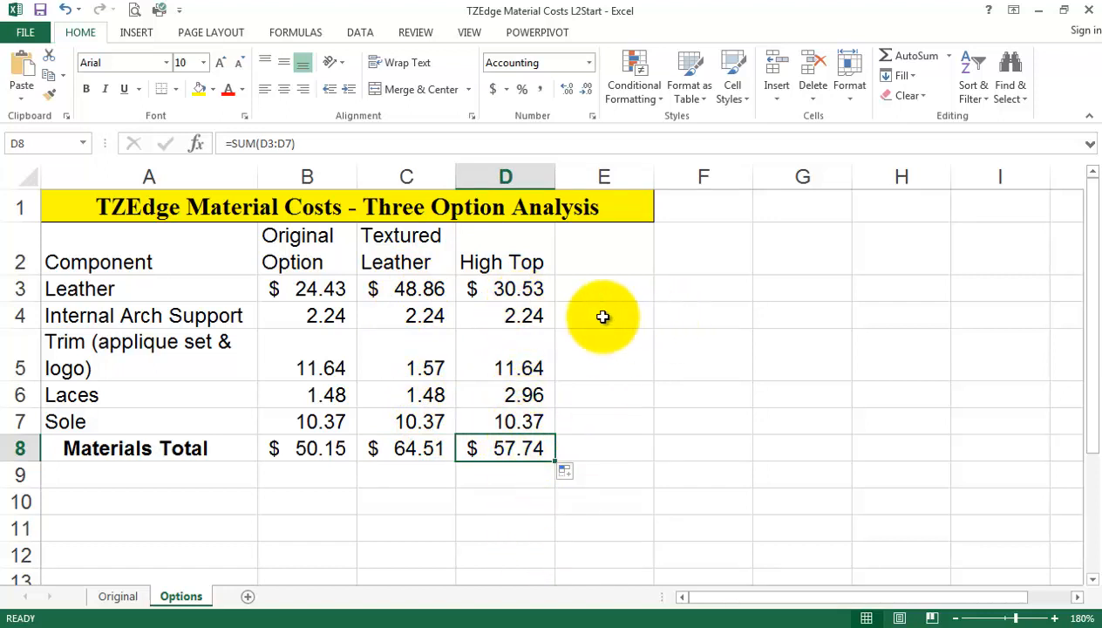
Enter the column heading Average in E2, beside High Top
{"action": "left_click", "coordinate": [615, 262]}
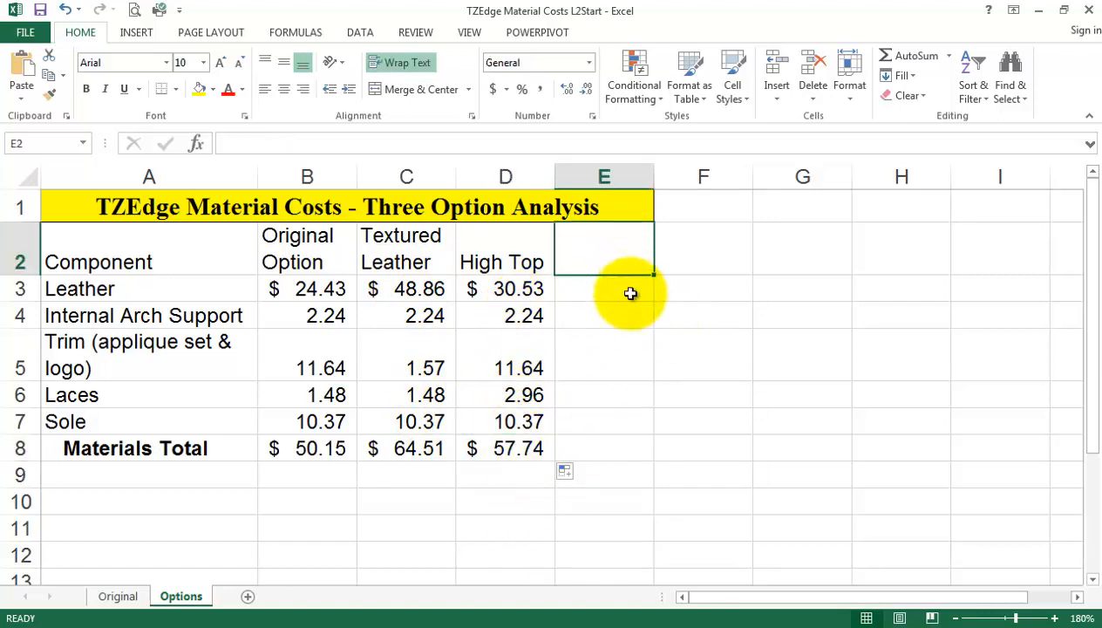
{"action": "type", "text": "Average"}
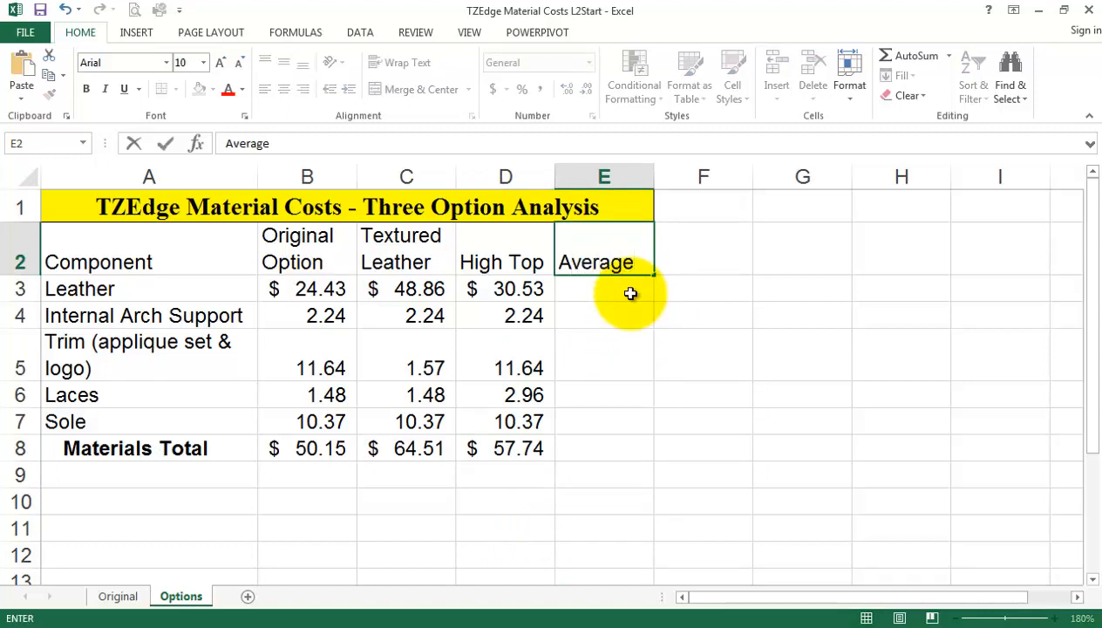
{"action": "key", "text": "Return"}
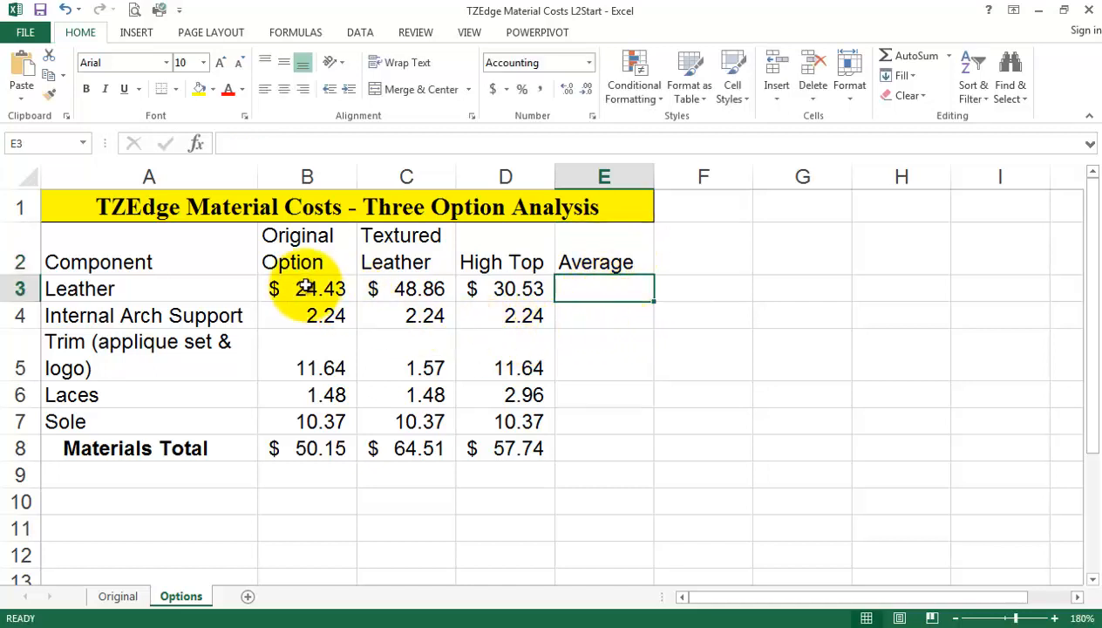
Enter =average(B3:D3) as the Leather average in E3, and compare it with the status bar average of B3:D3
{"action": "left_click_drag", "start_coordinate": [307, 288], "coordinate": [508, 291]}
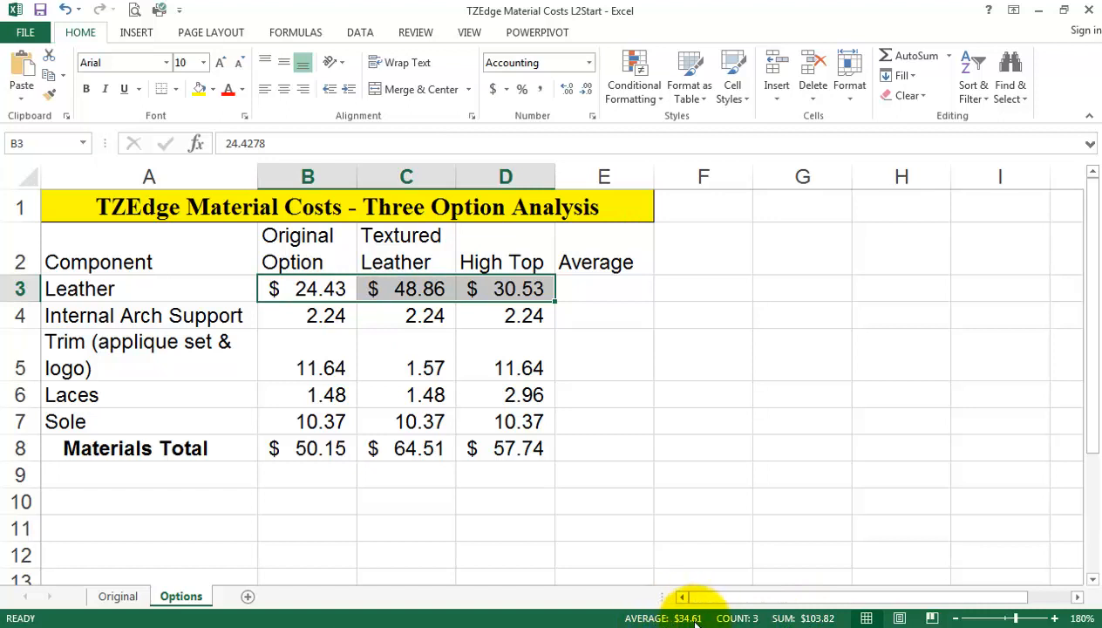
{"action": "left_click", "coordinate": [611, 288]}
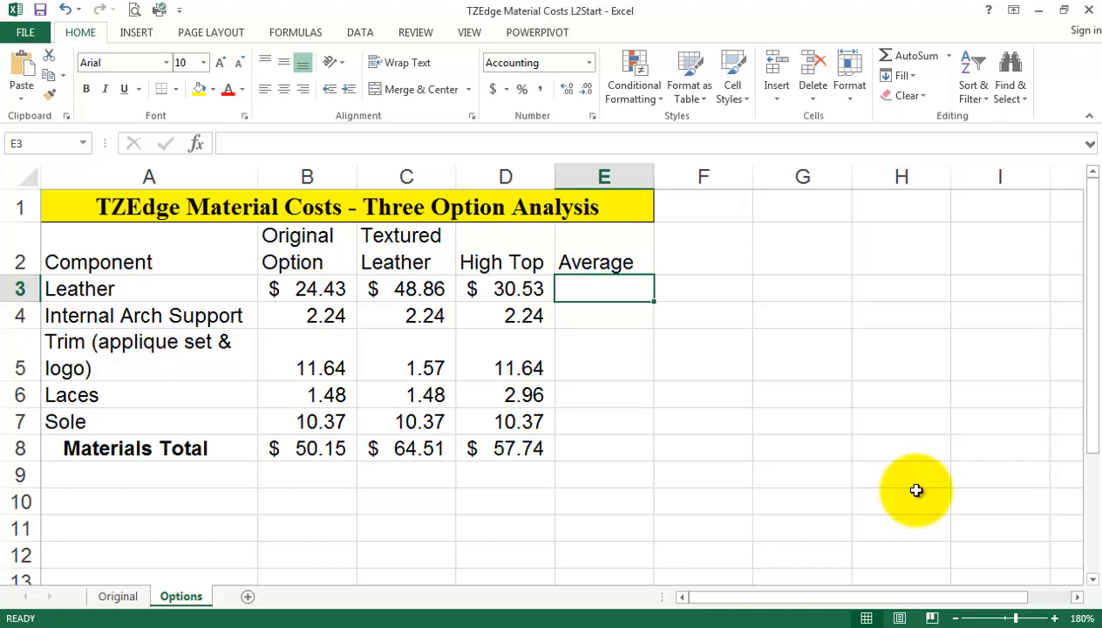
{"action": "type", "text": "=aver"}
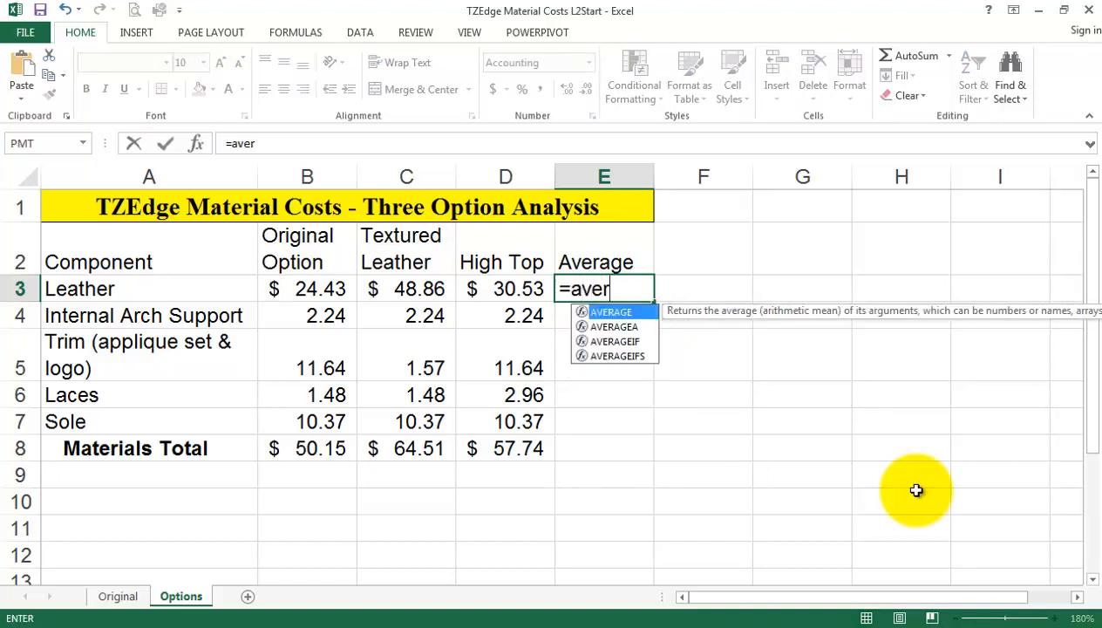
{"action": "type", "text": "age"}
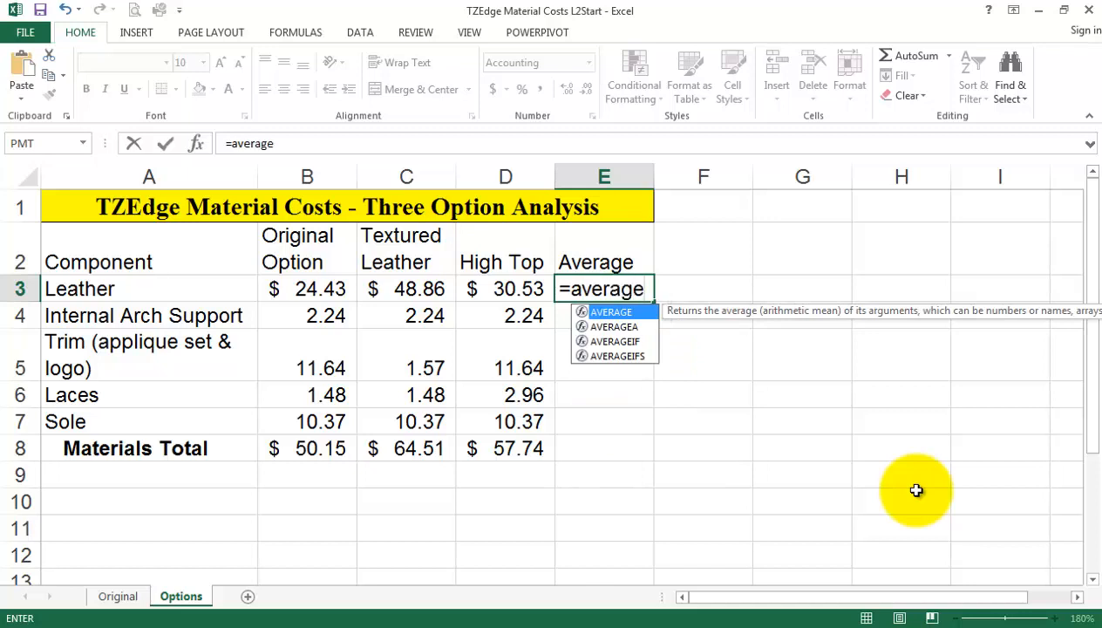
{"action": "type", "text": "("}
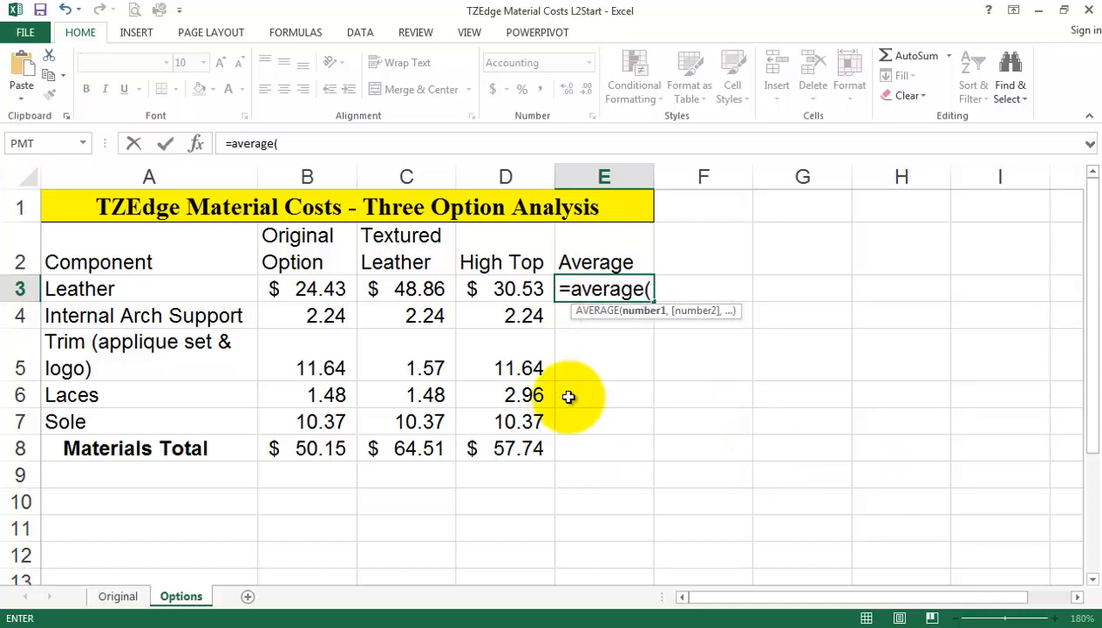
{"action": "left_click", "coordinate": [280, 286]}
{"action": "left_click_drag", "start_coordinate": [359, 289], "coordinate": [501, 292]}
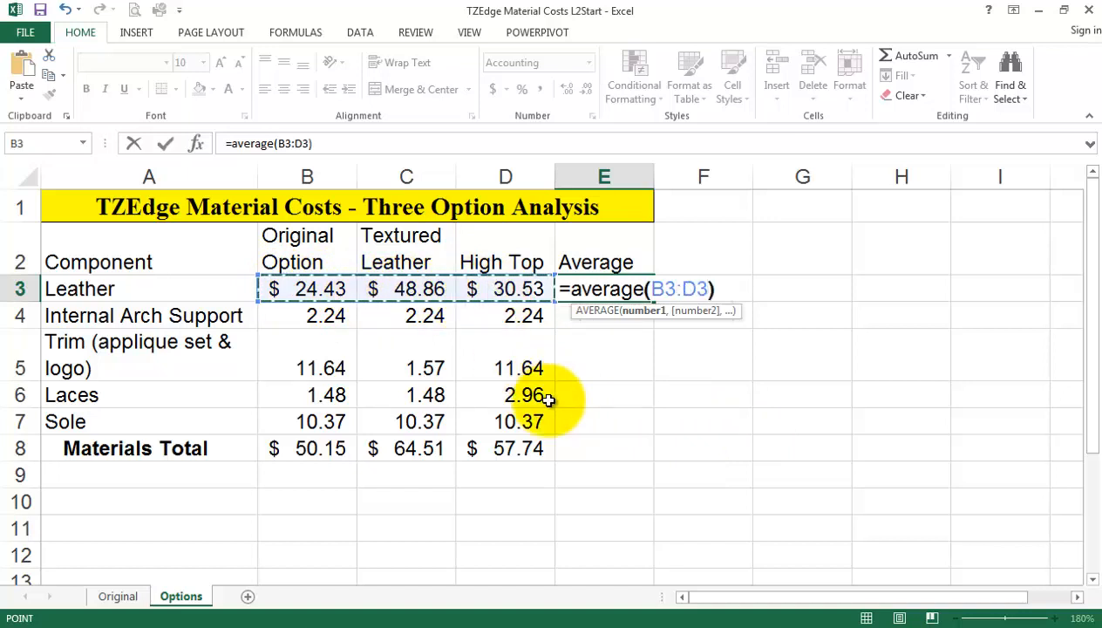
{"action": "type", "text": ")"}
{"action": "key", "text": "ctrl+Return"}
{"action": "key", "text": "Return"}
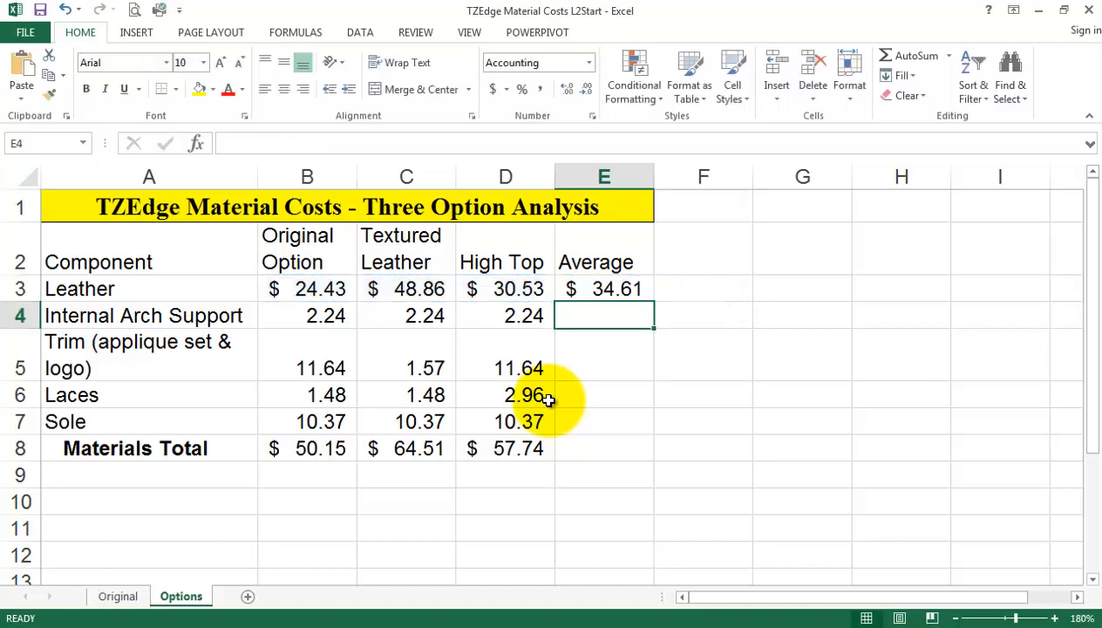
{"action": "left_click", "coordinate": [573, 286]}
{"action": "left_click_drag", "start_coordinate": [310, 289], "coordinate": [523, 289]}
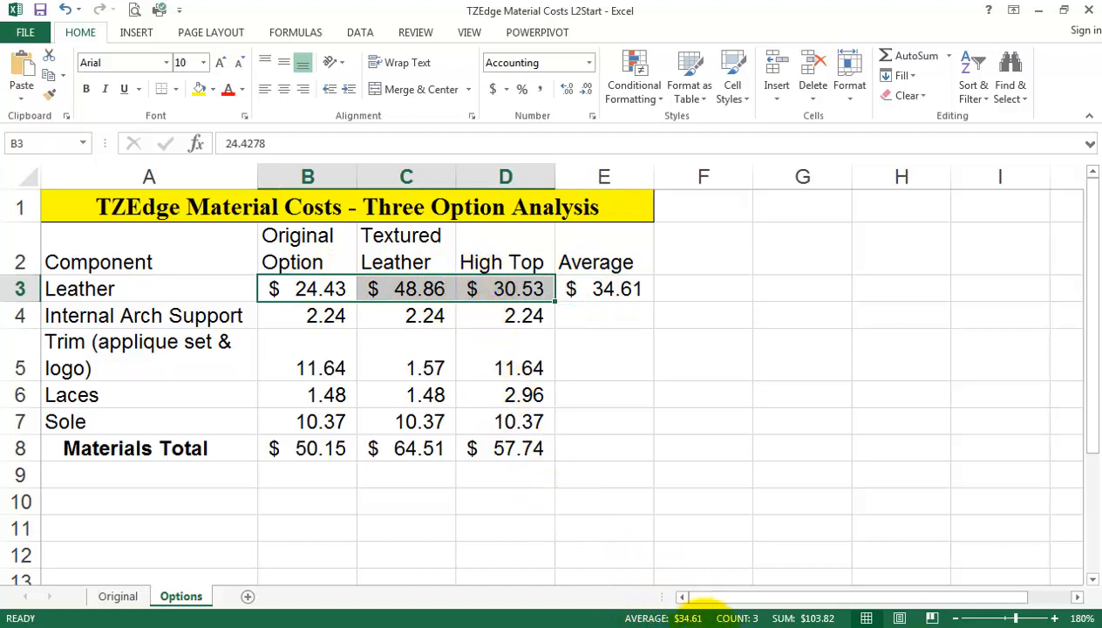
Delete the typed formula in E3 and replace it with AutoSum's Average function over B3:D3
{"action": "left_click", "coordinate": [609, 288]}
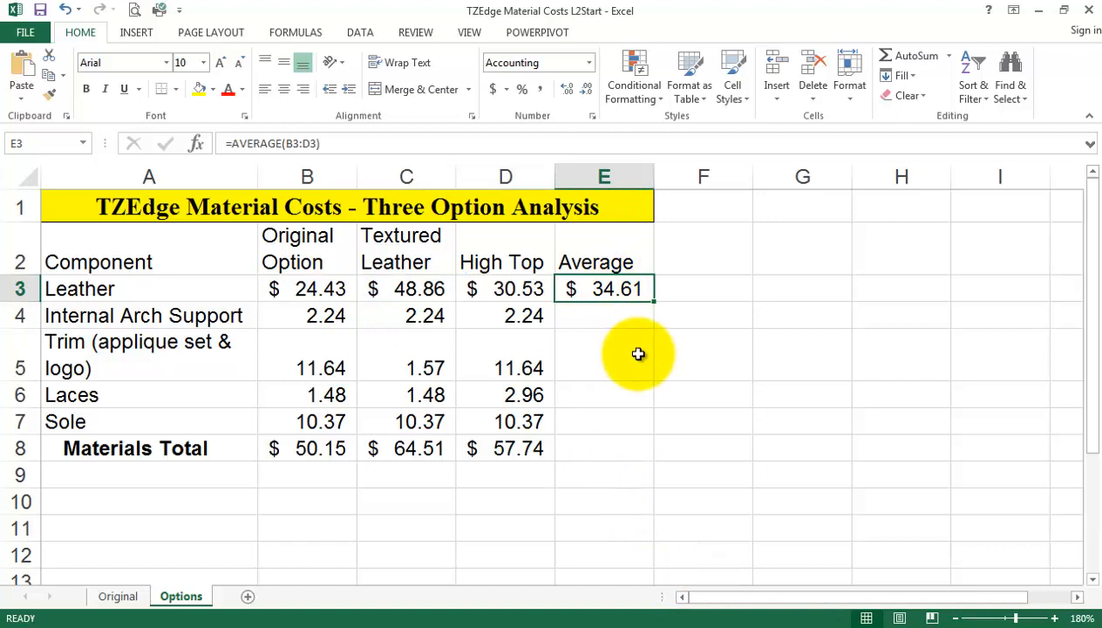
{"action": "key", "text": "Delete"}
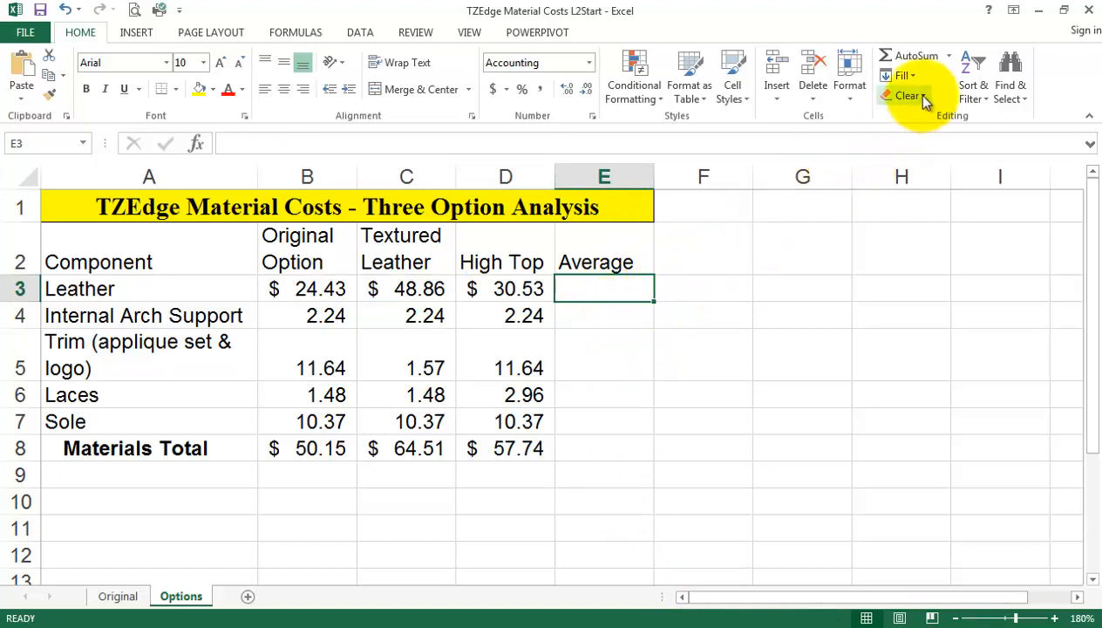
{"action": "left_click", "coordinate": [950, 58]}
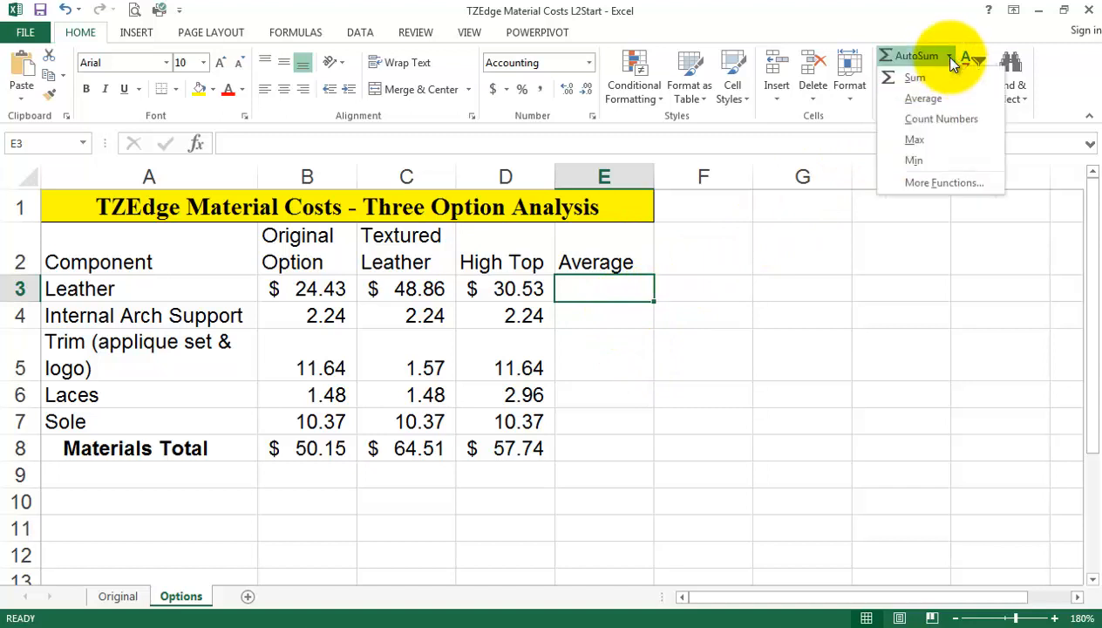
{"action": "left_click", "coordinate": [915, 101]}
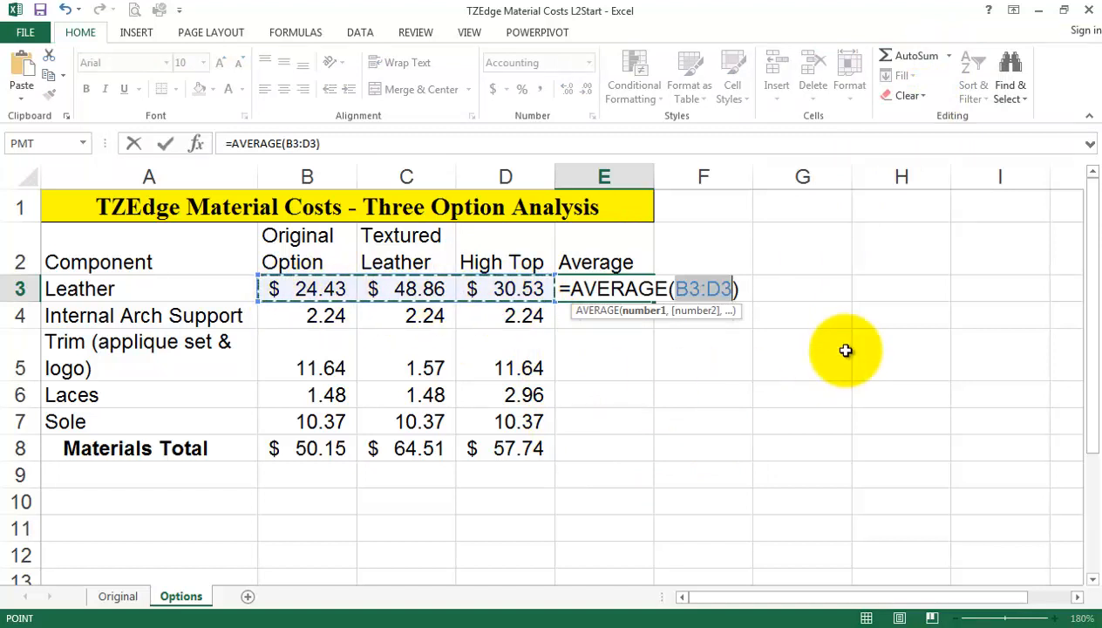
{"action": "key", "text": "Return"}
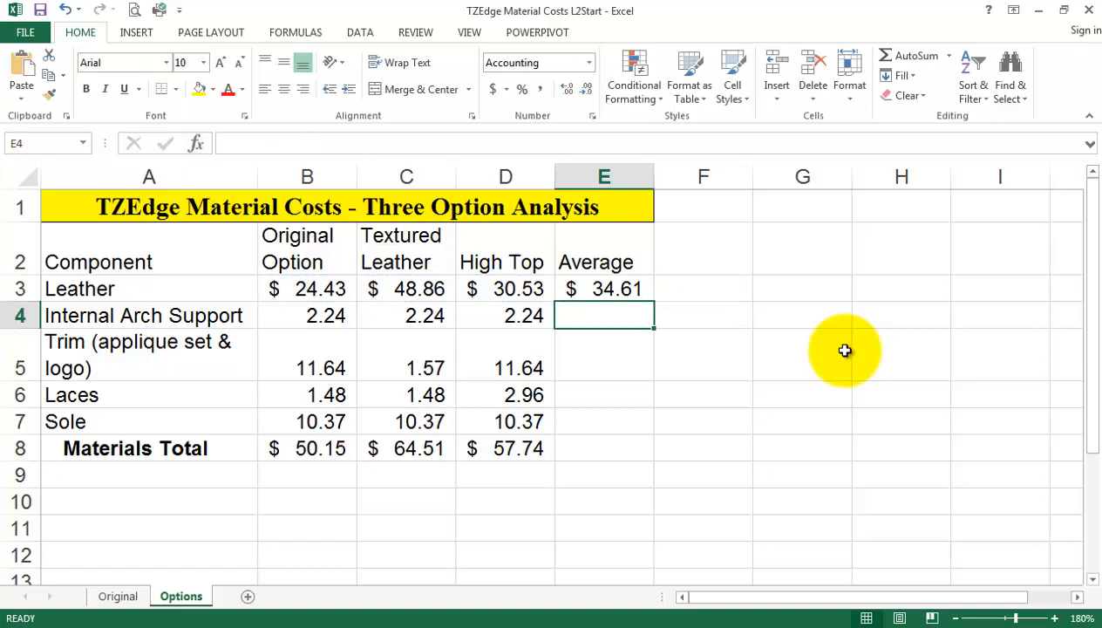
Fill the Leather average formula in E3 down the Average column through the Materials Total row in E8
{"action": "left_click", "coordinate": [633, 291]}
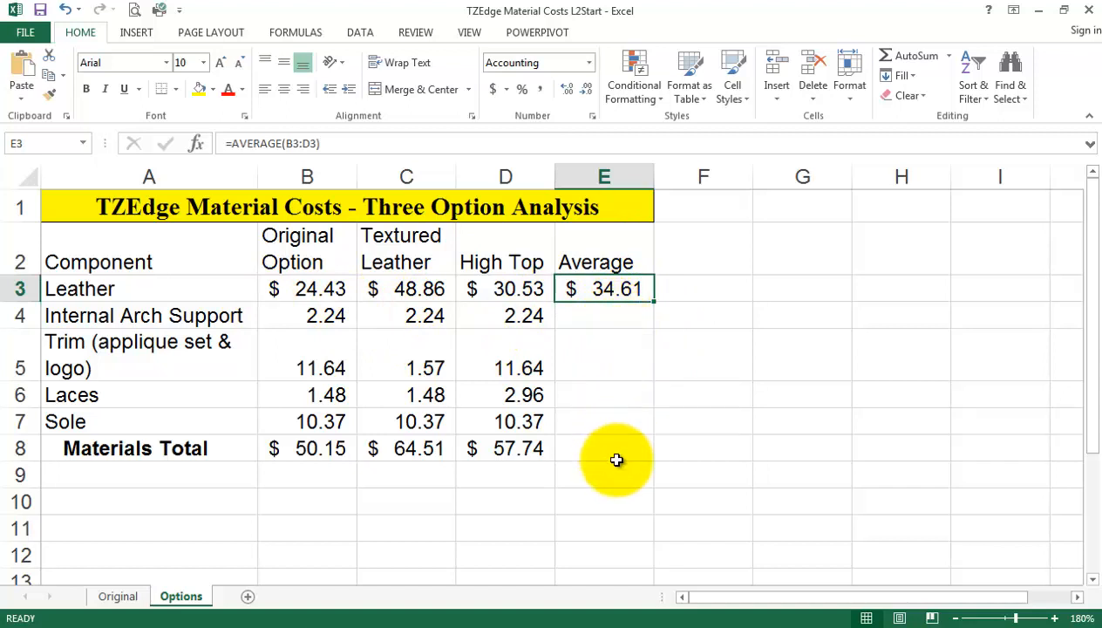
{"action": "left_click_drag", "start_coordinate": [654, 302], "coordinate": [658, 453]}
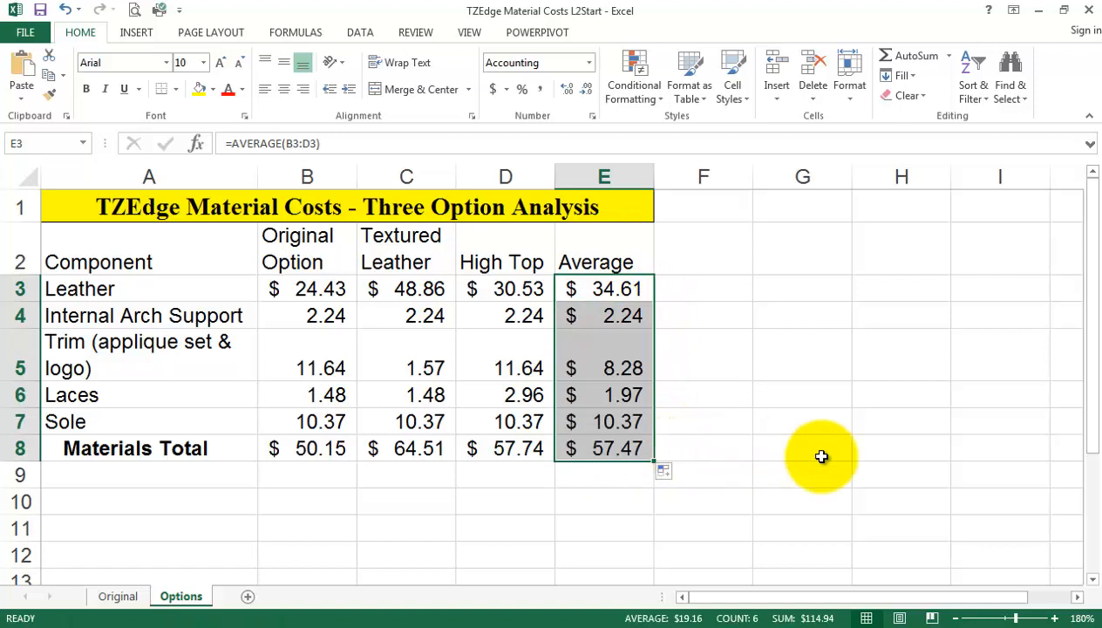
{"action": "left_click", "coordinate": [746, 394]}
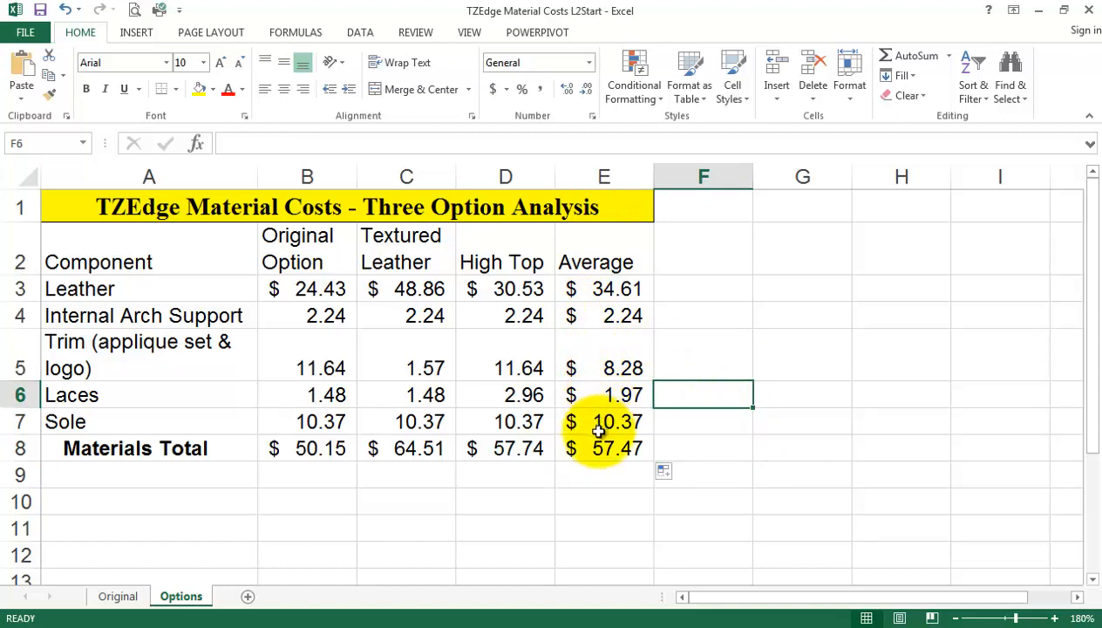
Apply Comma Style to the averages in E4:E7 so they match the other component costs
{"action": "left_click_drag", "start_coordinate": [591, 317], "coordinate": [601, 418]}
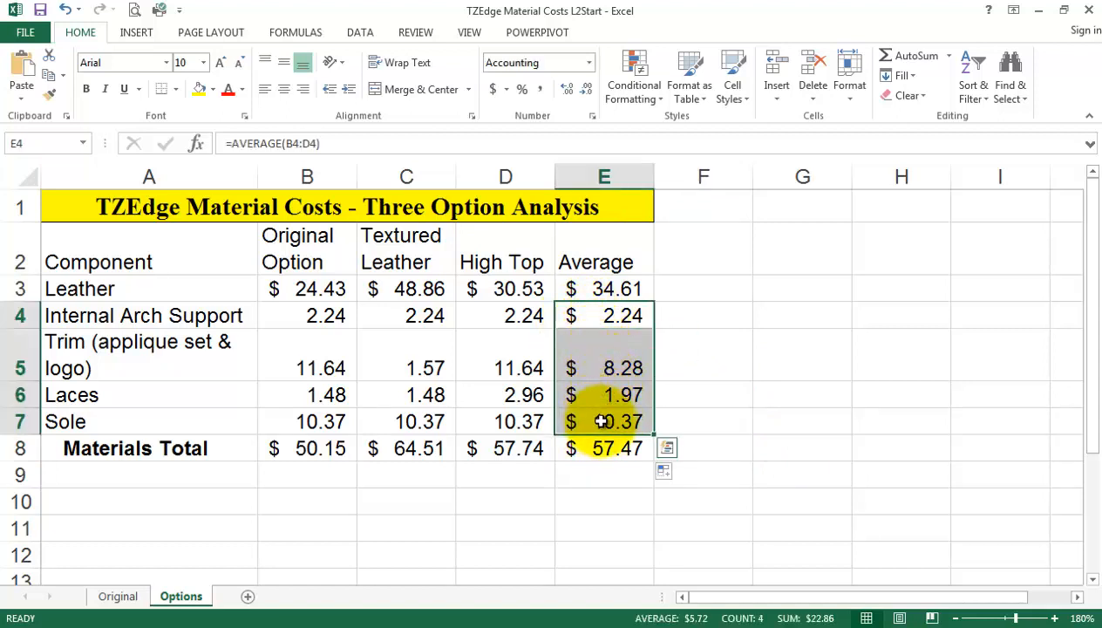
{"action": "left_click", "coordinate": [540, 92]}
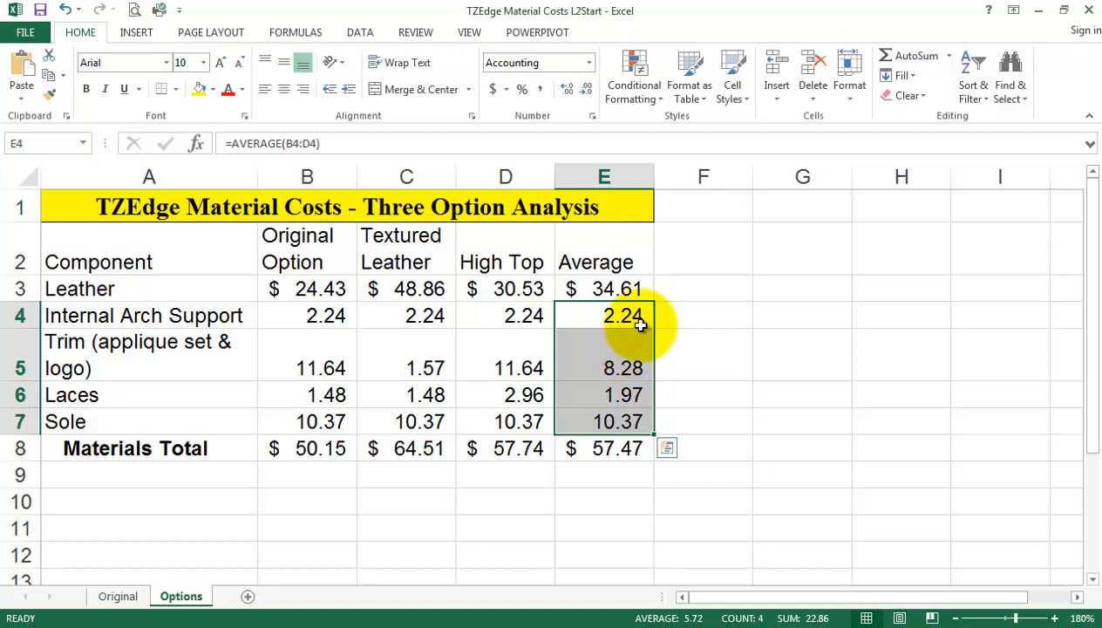
{"action": "left_click", "coordinate": [729, 396]}
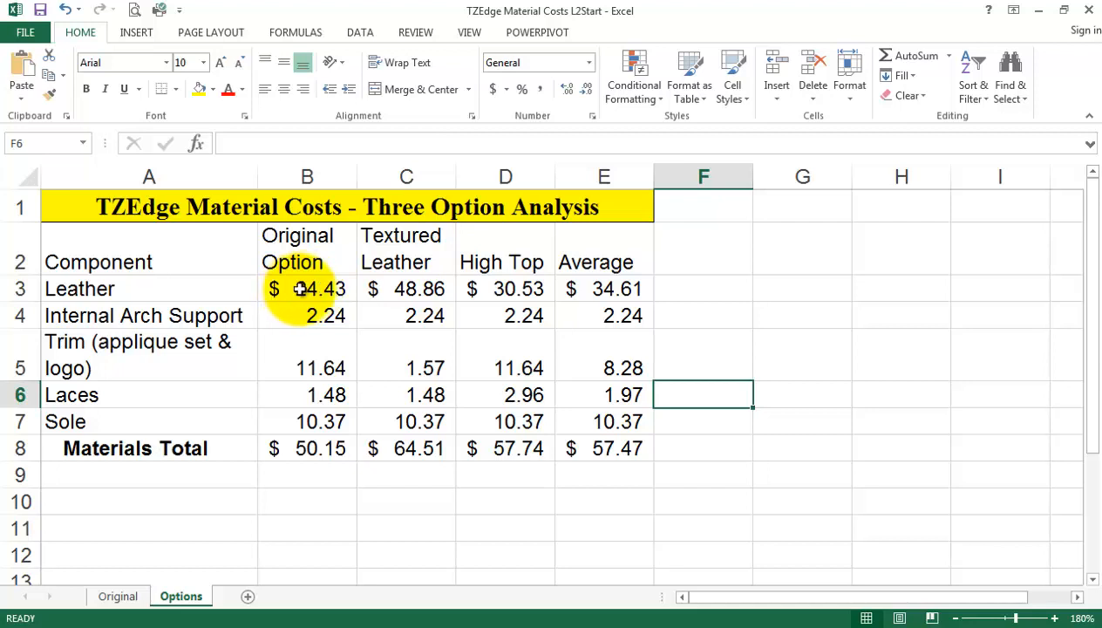
Review the component costs and B8 total, and enter the label Minimum cost of a component in A10
{"action": "left_click_drag", "start_coordinate": [300, 290], "coordinate": [324, 429]}
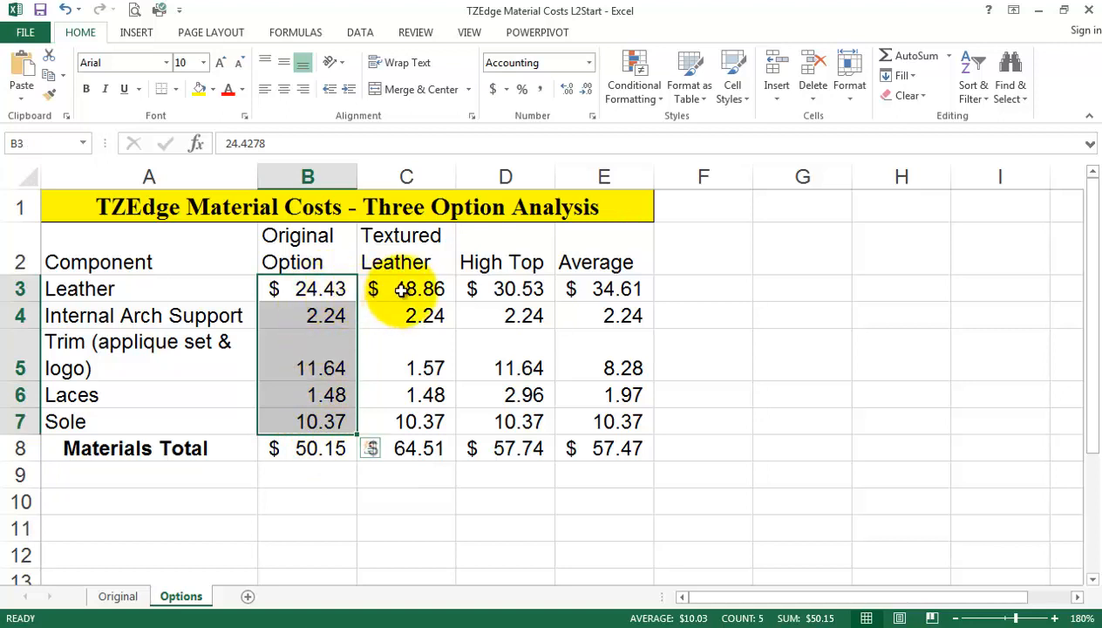
{"action": "left_click_drag", "start_coordinate": [402, 292], "coordinate": [448, 413]}
{"action": "left_click", "coordinate": [320, 448]}
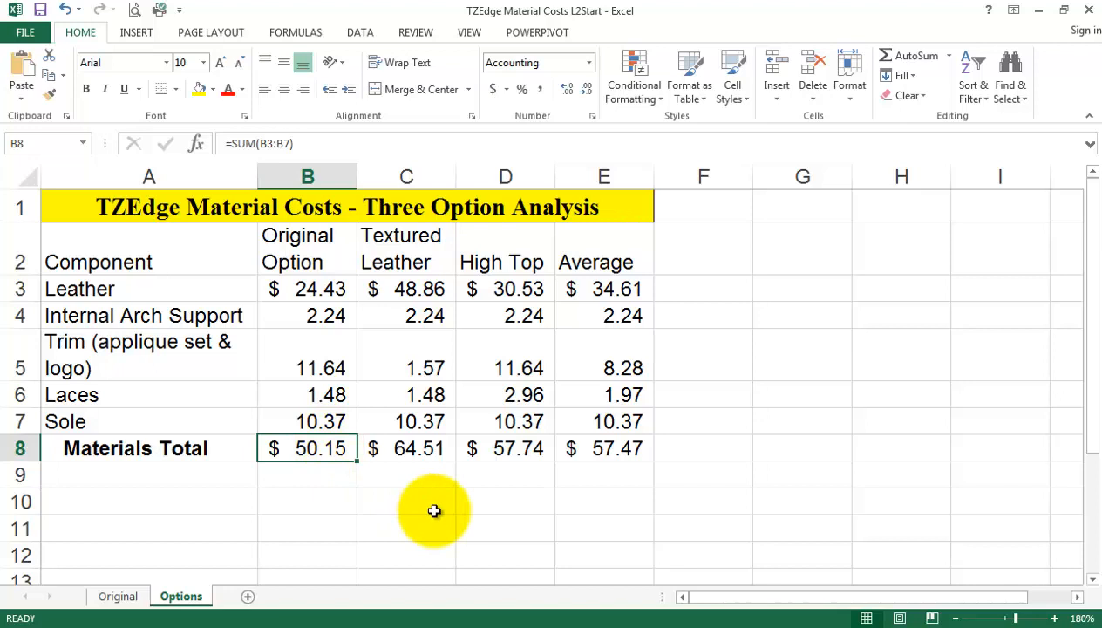
{"action": "left_click", "coordinate": [134, 508]}
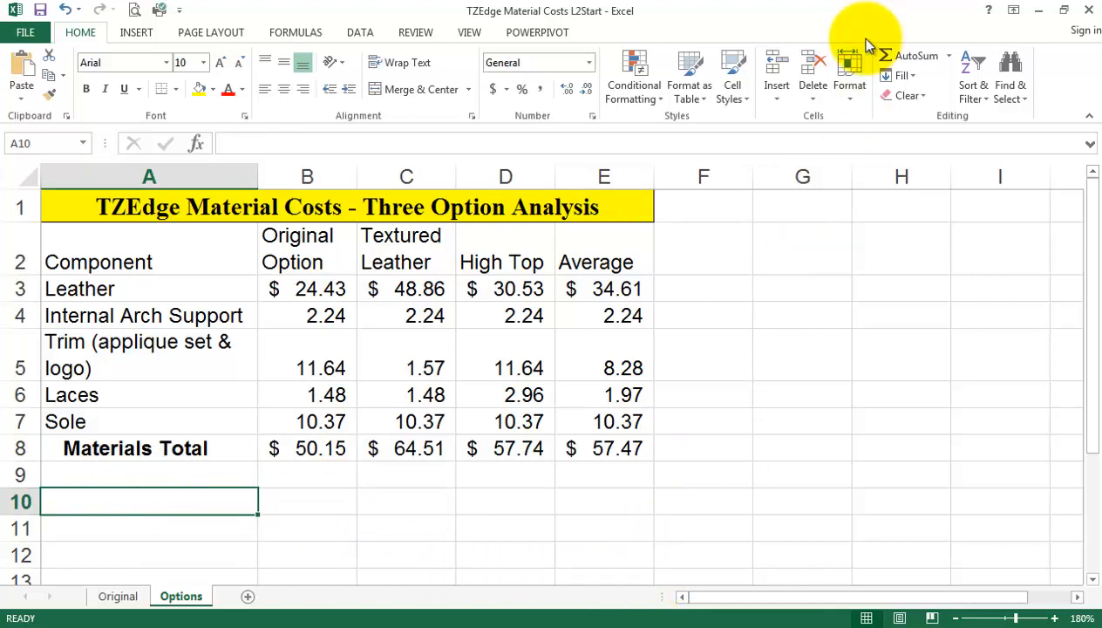
{"action": "type", "text": "Minimum cost of a component"}
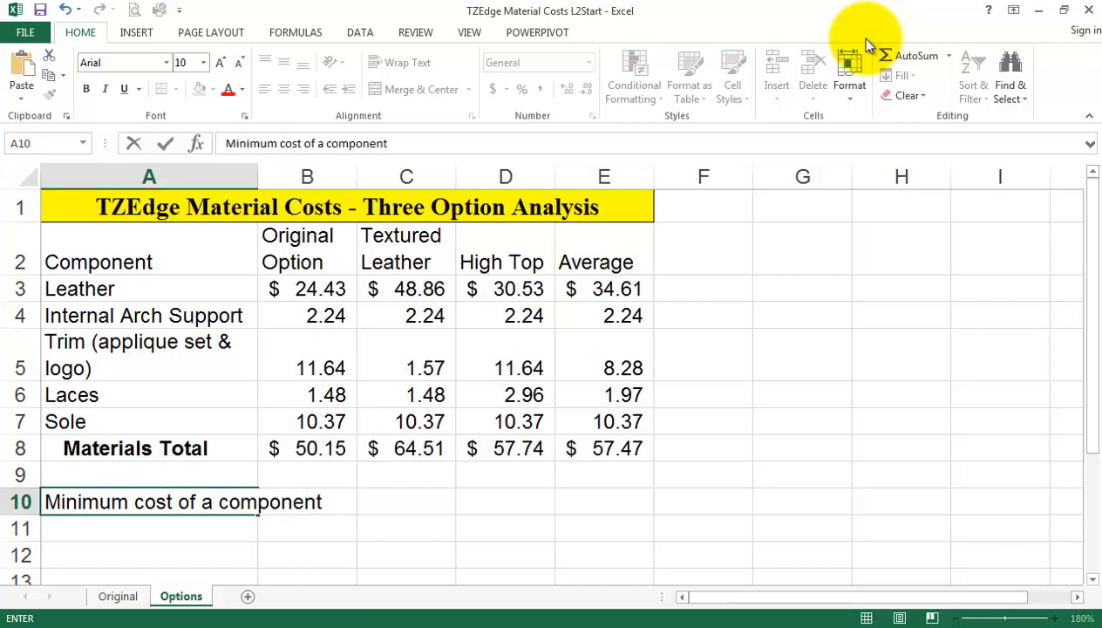
{"action": "key", "text": "Return"}
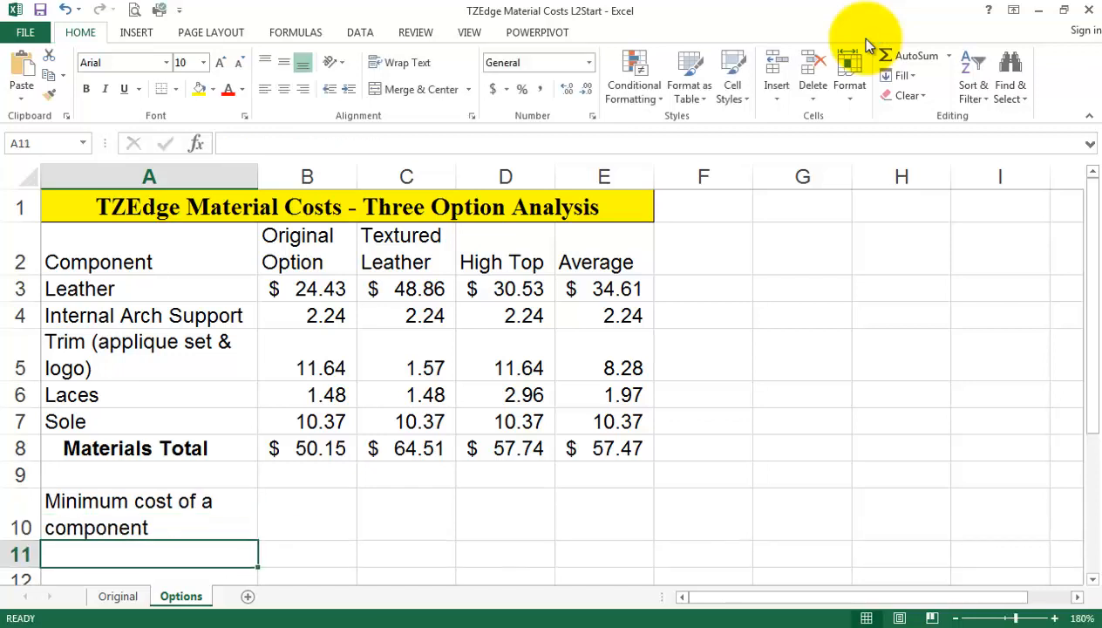
Copy the A10 label into A11 and change its wording to Maximum cost of a component
{"action": "left_click", "coordinate": [201, 526]}
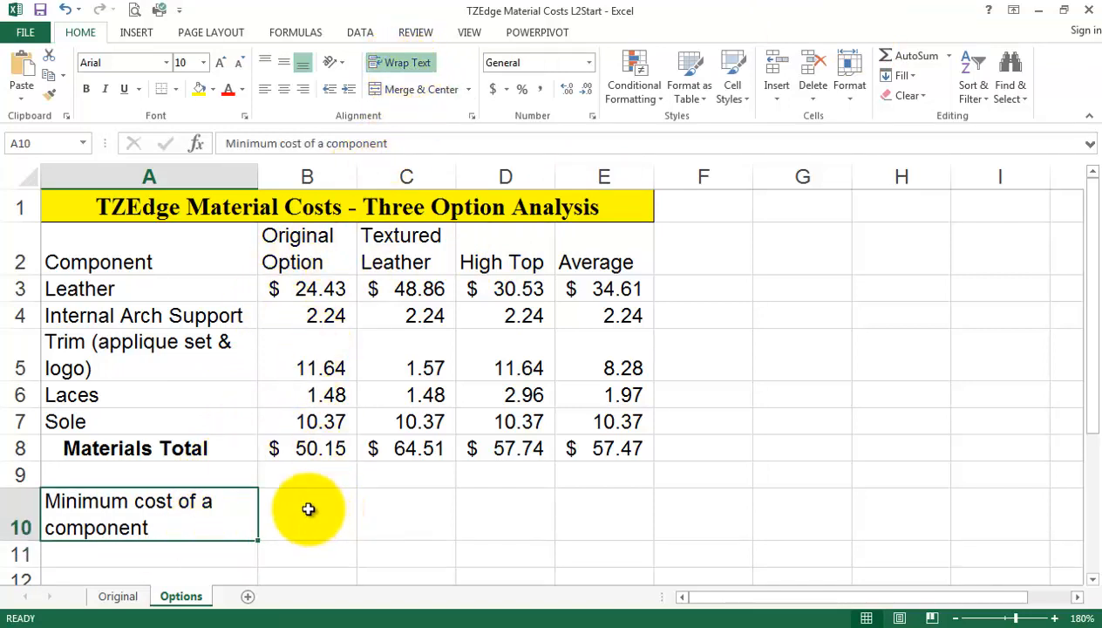
{"action": "scroll", "coordinate": [654, 525], "scroll_direction": "down", "scroll_amount": 1}
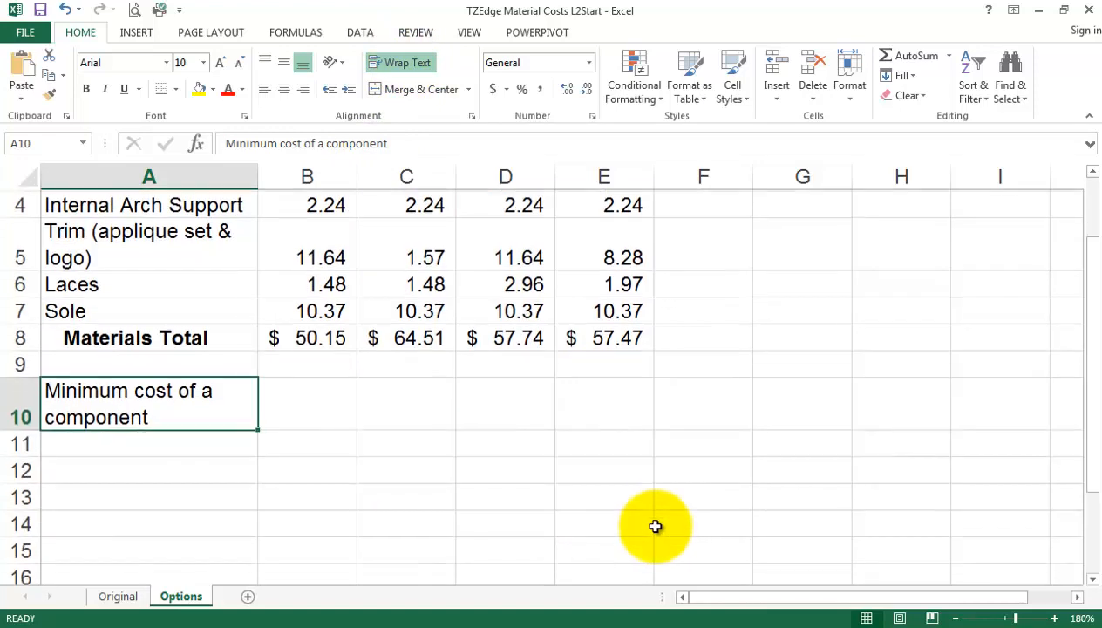
{"action": "scroll", "coordinate": [504, 497], "scroll_direction": "up", "scroll_amount": 1}
{"action": "scroll", "coordinate": [503, 500], "scroll_direction": "down", "scroll_amount": 1}
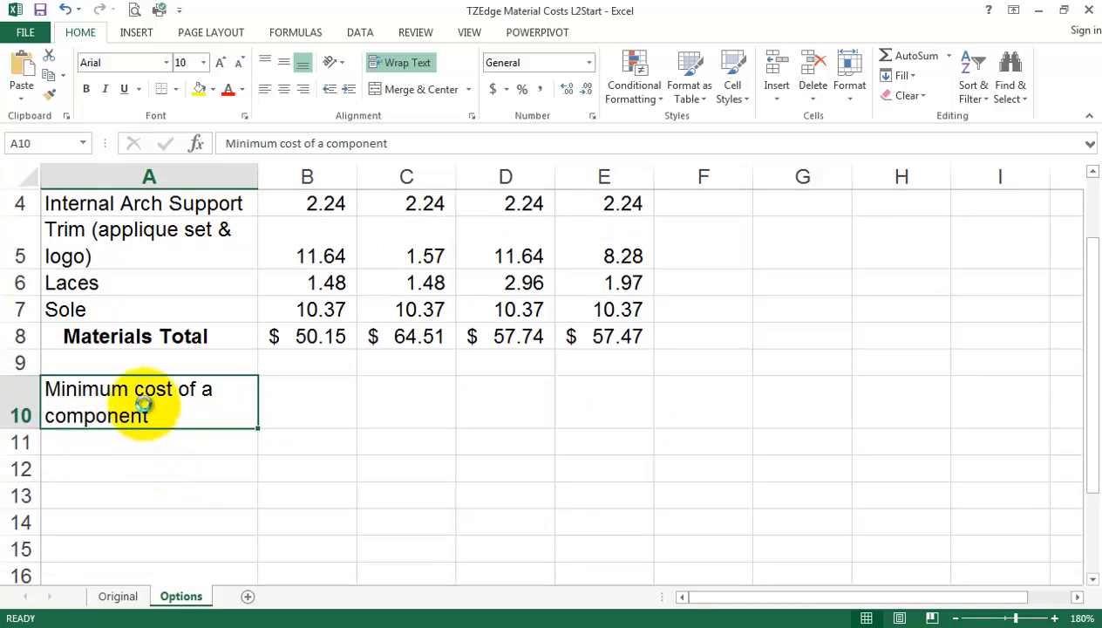
{"action": "key", "text": "ctrl+c"}
{"action": "left_click", "coordinate": [103, 443]}
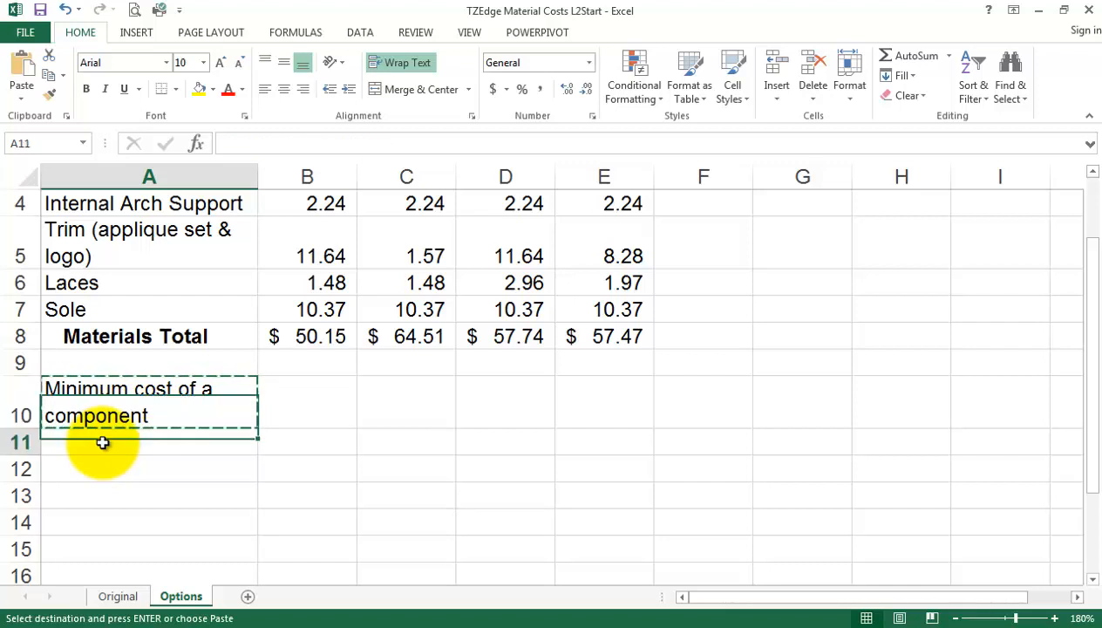
{"action": "key", "text": "ctrl+v"}
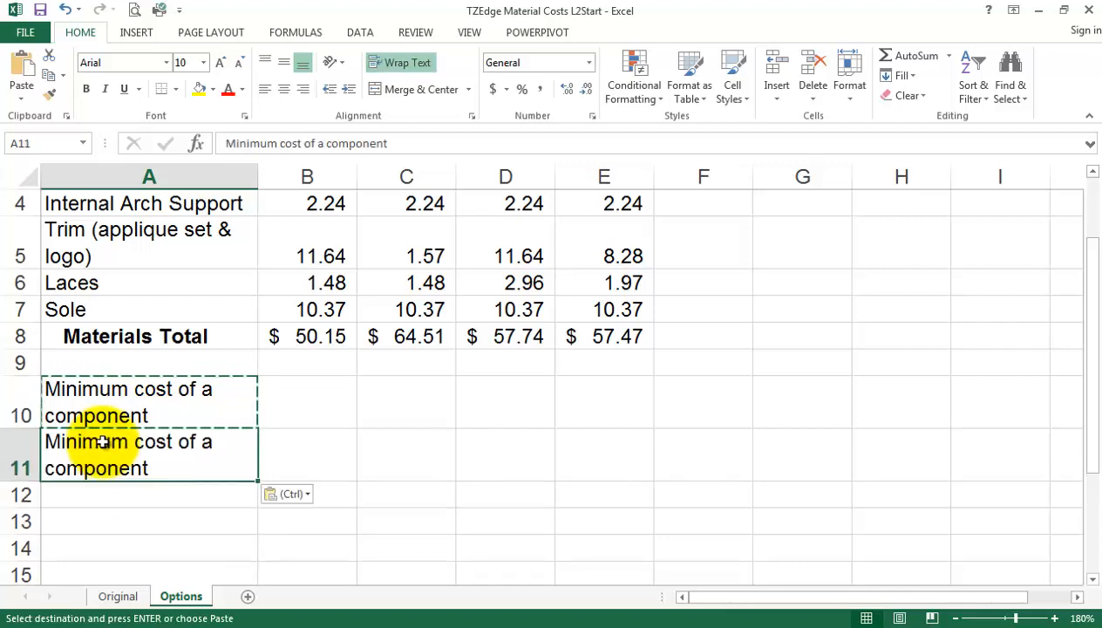
{"action": "double_click", "coordinate": [246, 142]}
{"action": "type", "text": "Maxu"}
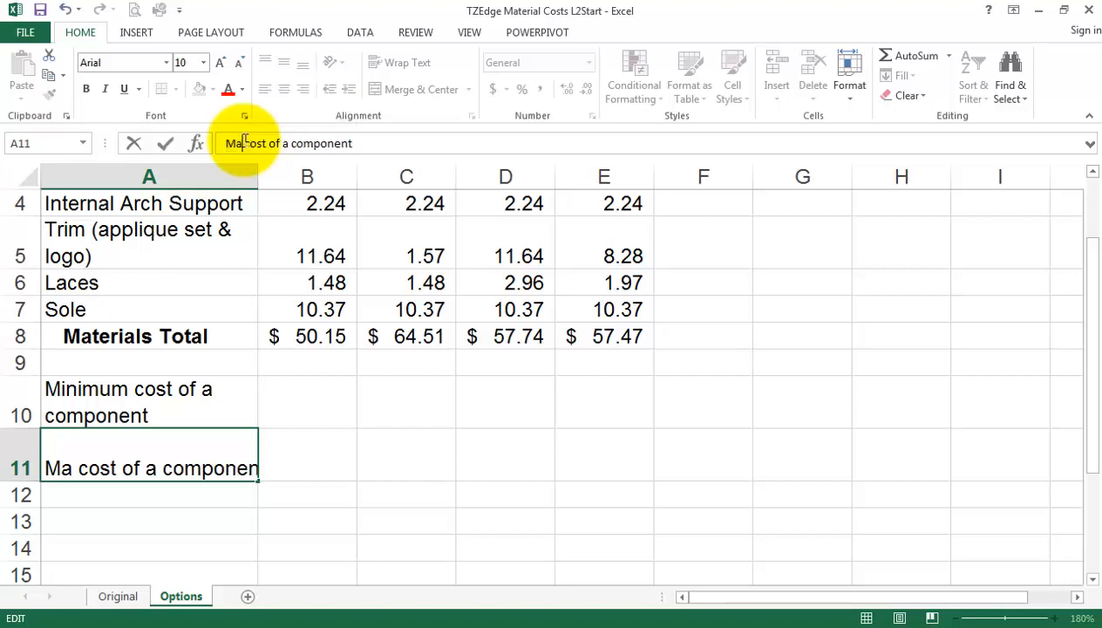
{"action": "key", "text": "BackSpace"}
{"action": "type", "text": "imum"}
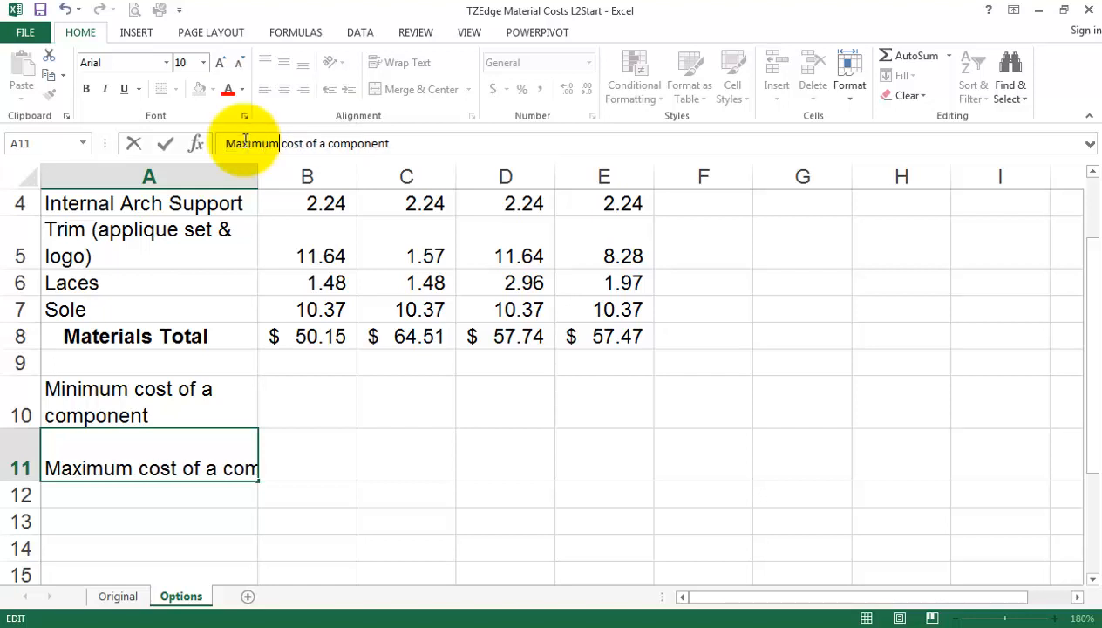
{"action": "key", "text": "Return"}
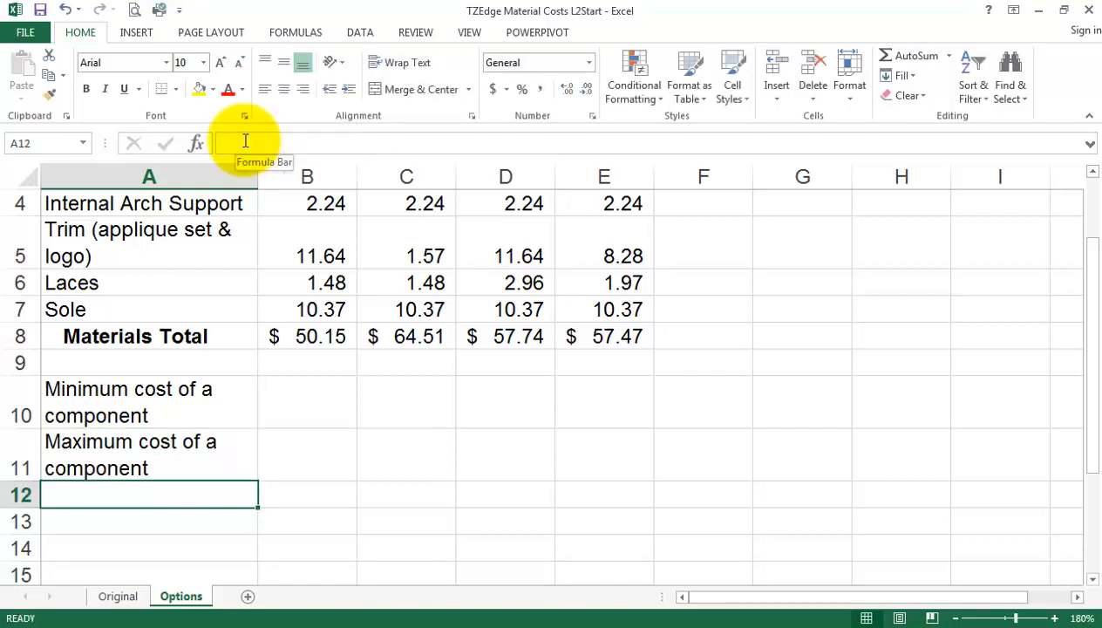
Enter =min(B3:D7) in B10 for the minimum component cost, and check the cell range the formula references
{"action": "scroll", "coordinate": [714, 406], "scroll_direction": "up", "scroll_amount": 1}
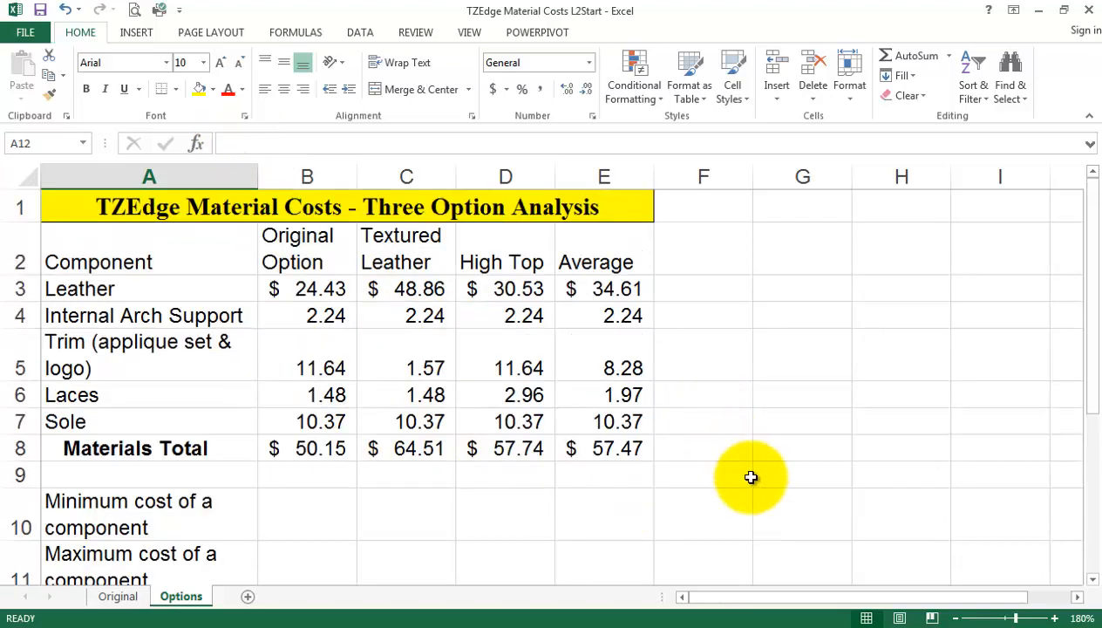
{"action": "left_click", "coordinate": [955, 618]}
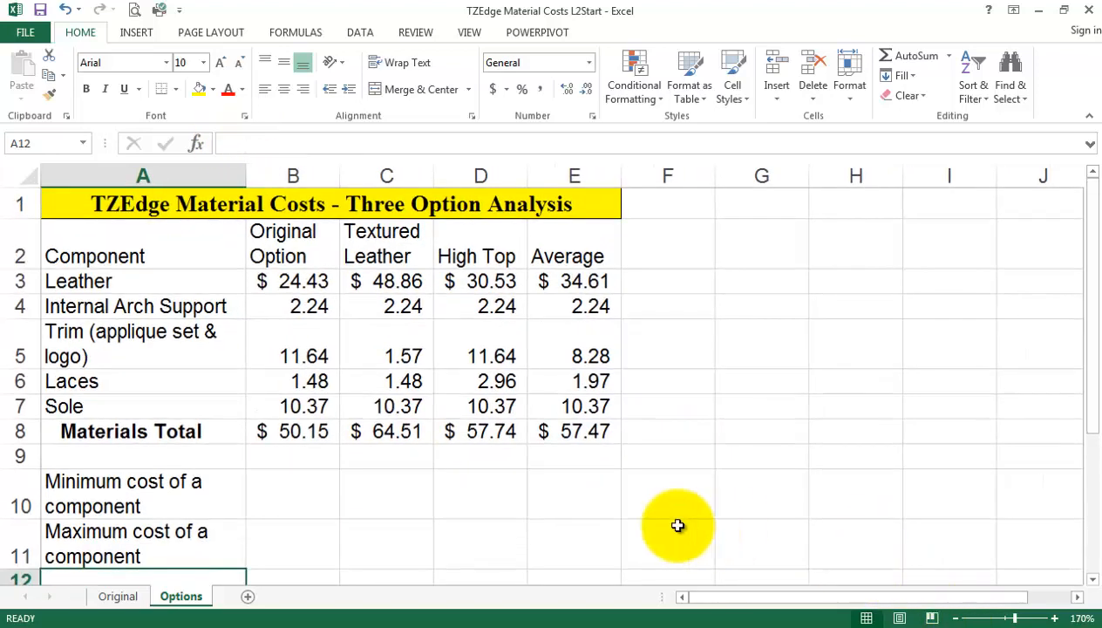
{"action": "left_click_drag", "start_coordinate": [285, 283], "coordinate": [504, 396]}
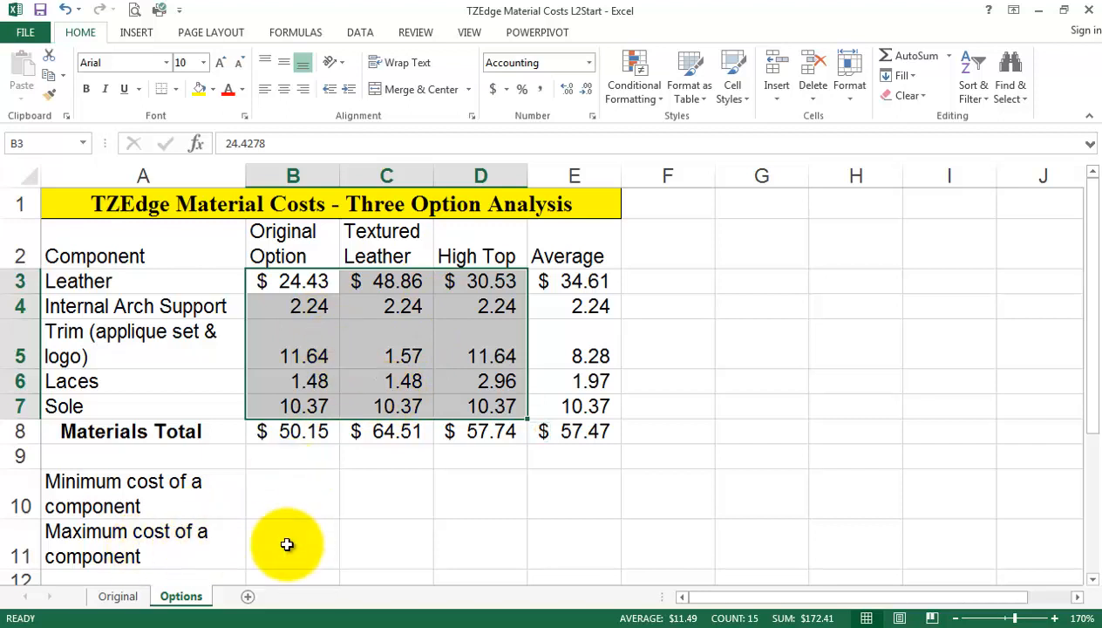
{"action": "left_click", "coordinate": [319, 497]}
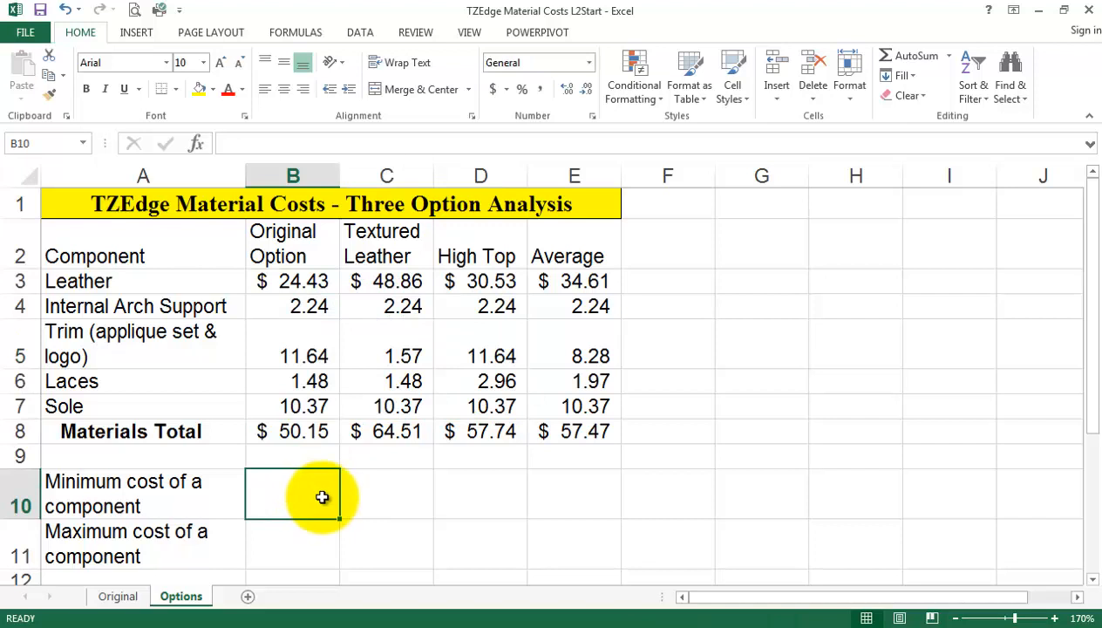
{"action": "type", "text": "=m"}
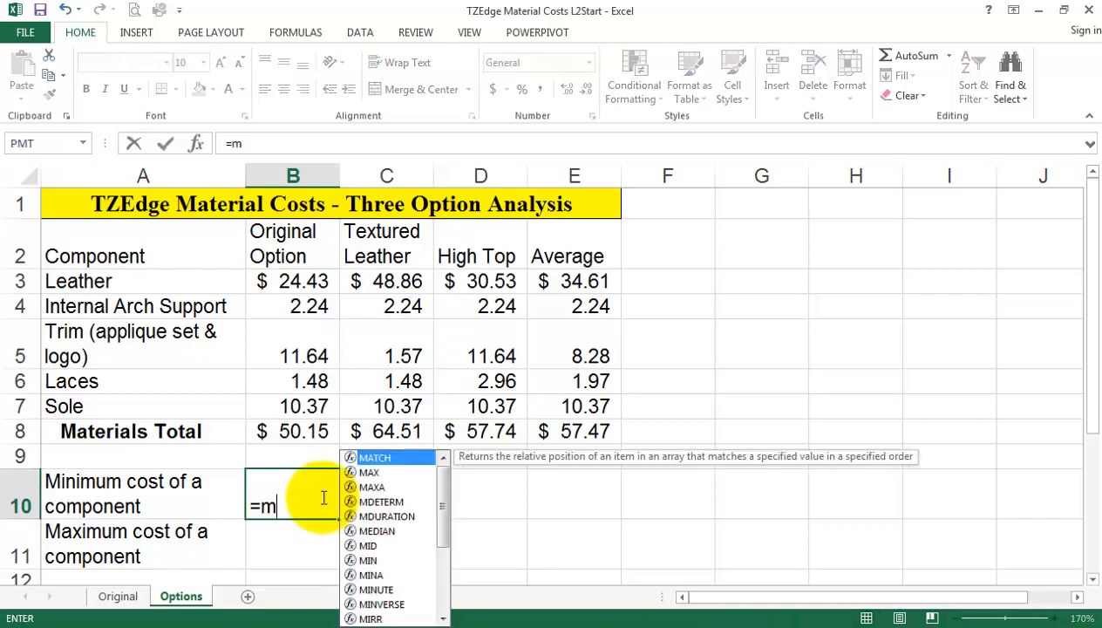
{"action": "type", "text": "in"}
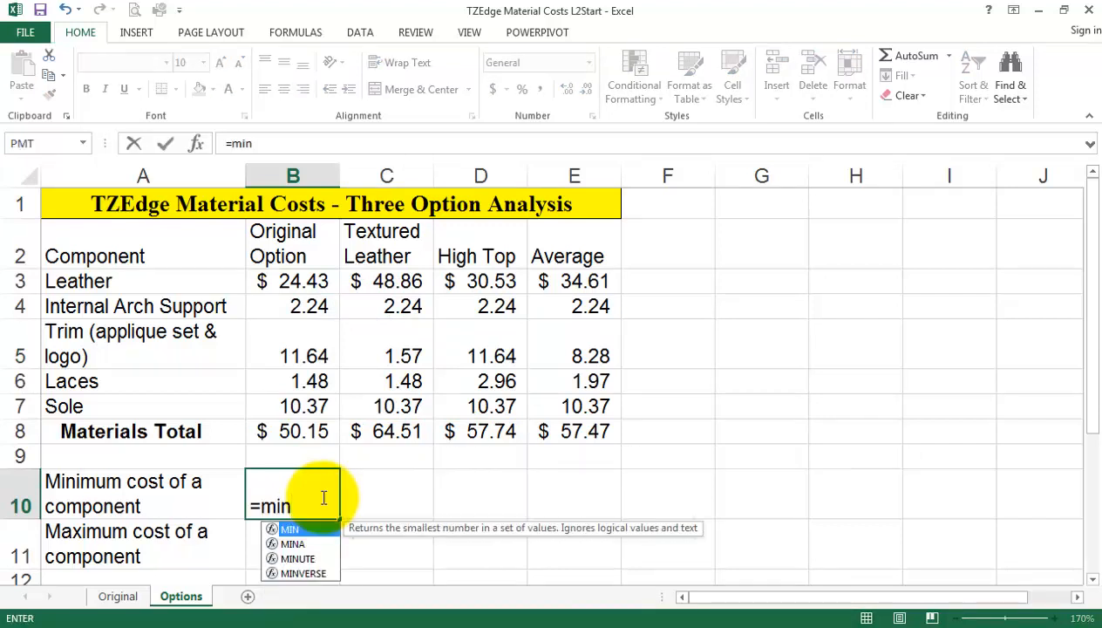
{"action": "type", "text": "("}
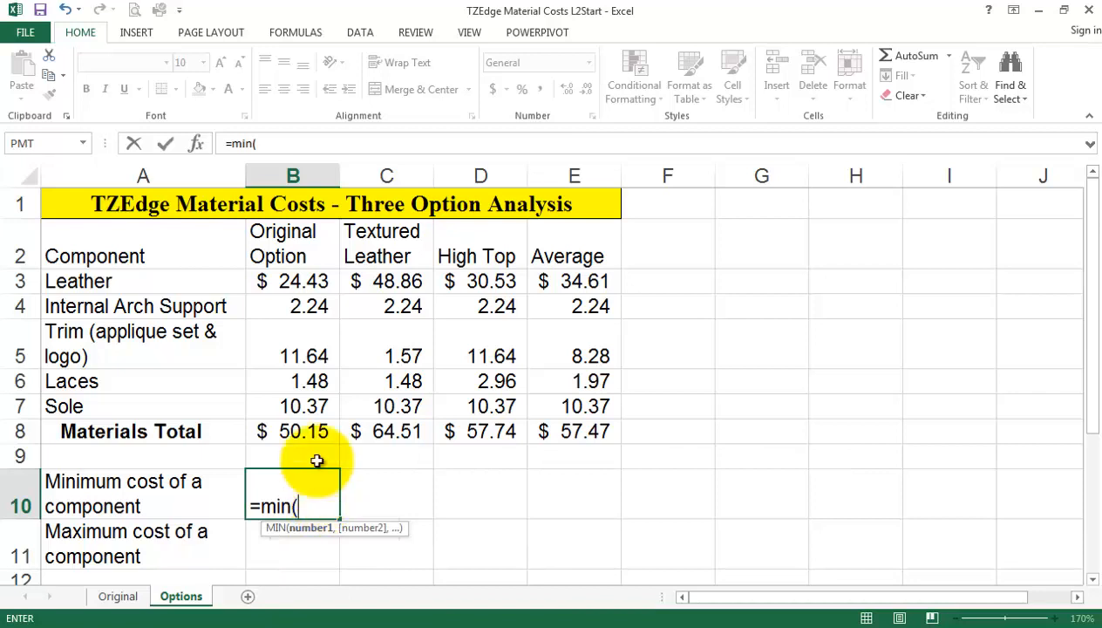
{"action": "left_click_drag", "start_coordinate": [295, 280], "coordinate": [482, 406]}
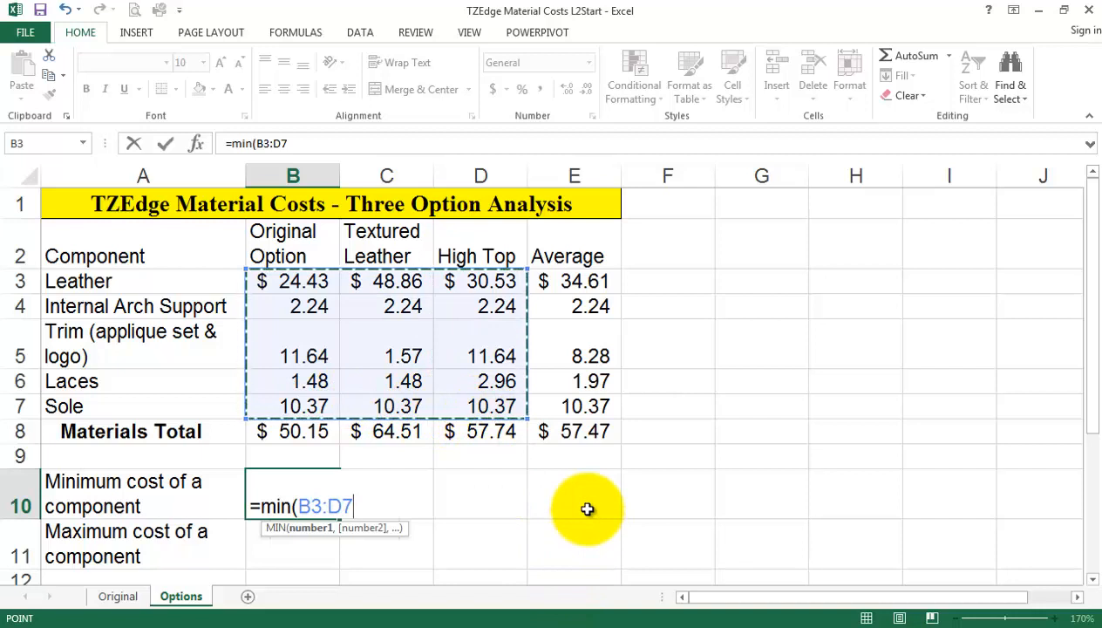
{"action": "type", "text": ")"}
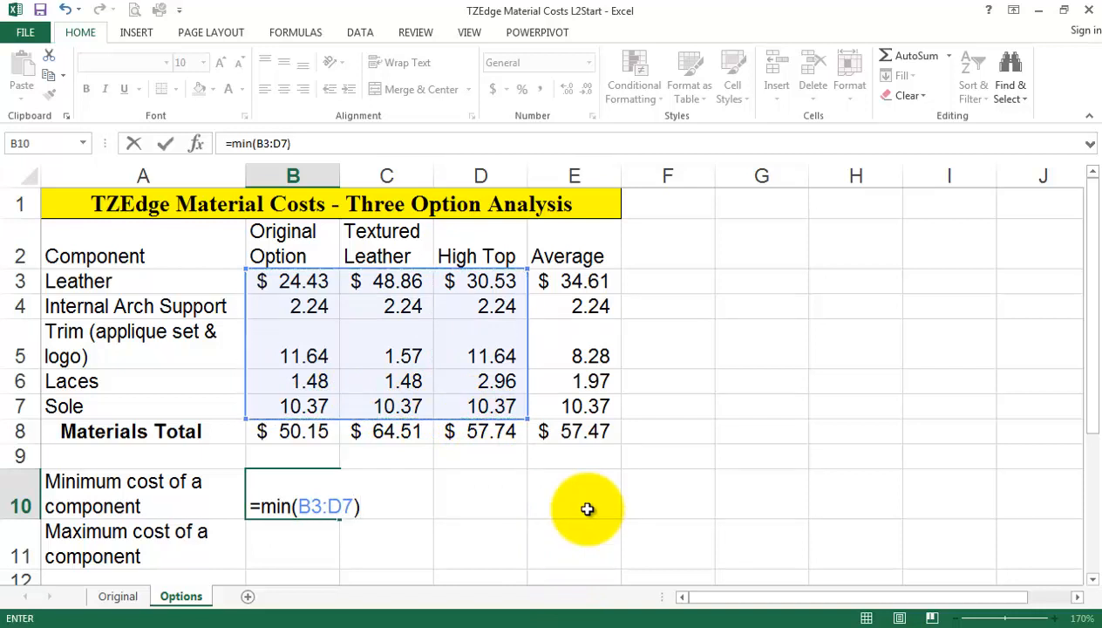
{"action": "key", "text": "Return"}
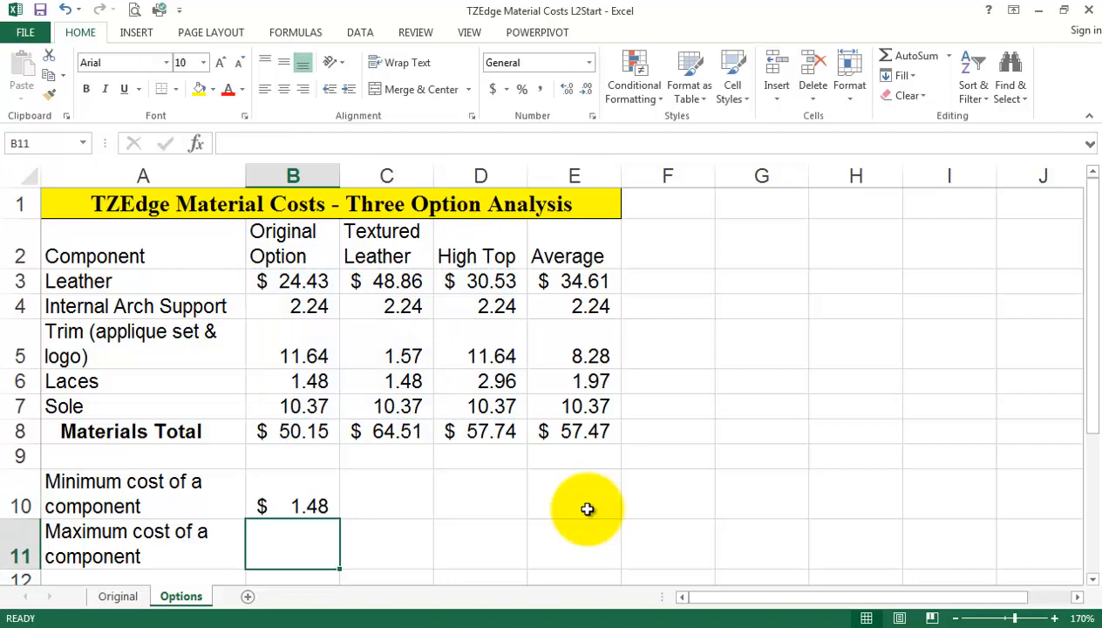
{"action": "left_click", "coordinate": [403, 384]}
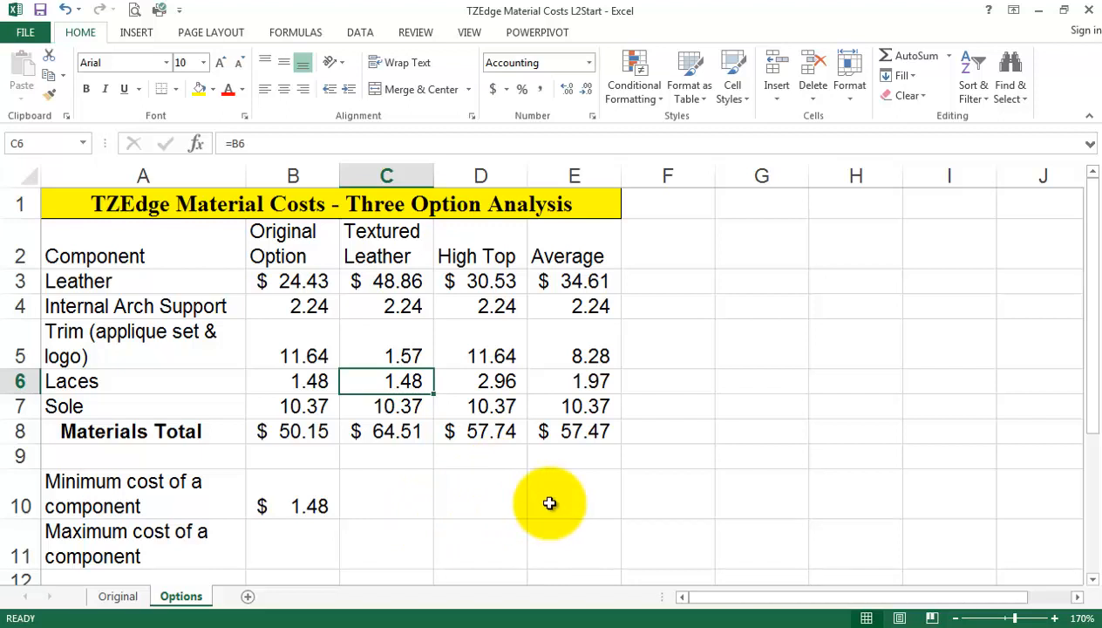
{"action": "left_click", "coordinate": [291, 506]}
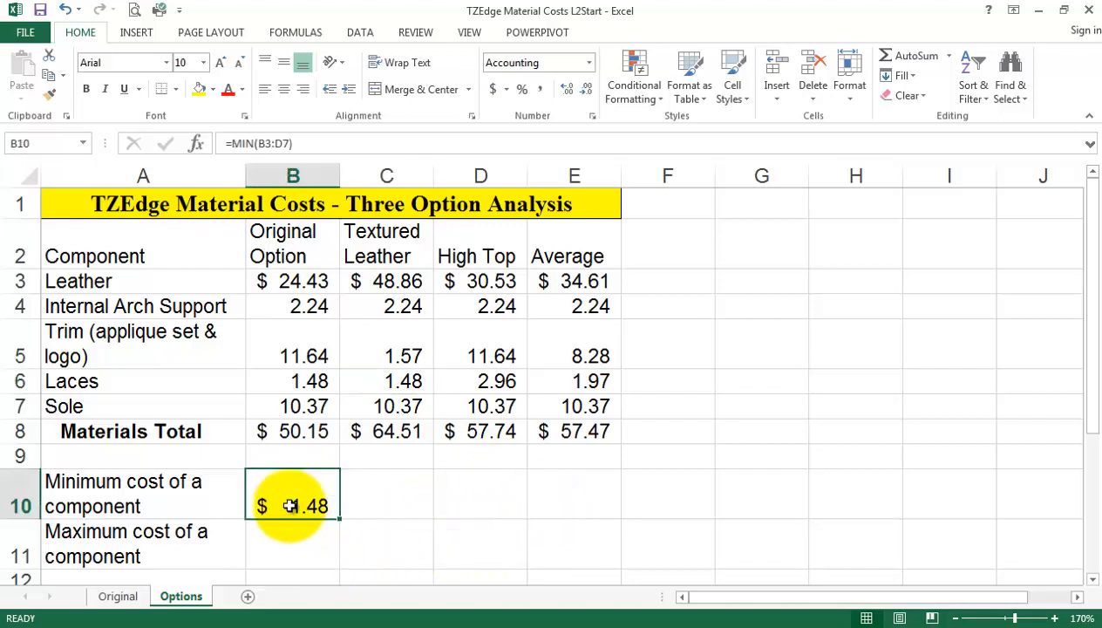
{"action": "left_click", "coordinate": [314, 142]}
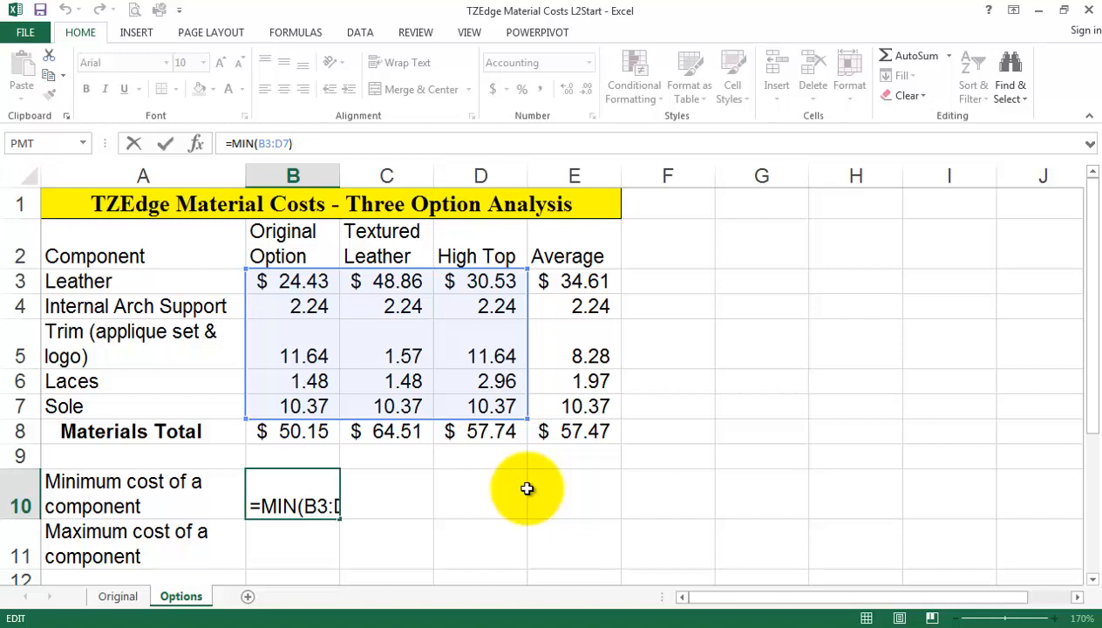
{"action": "key", "text": "Return"}
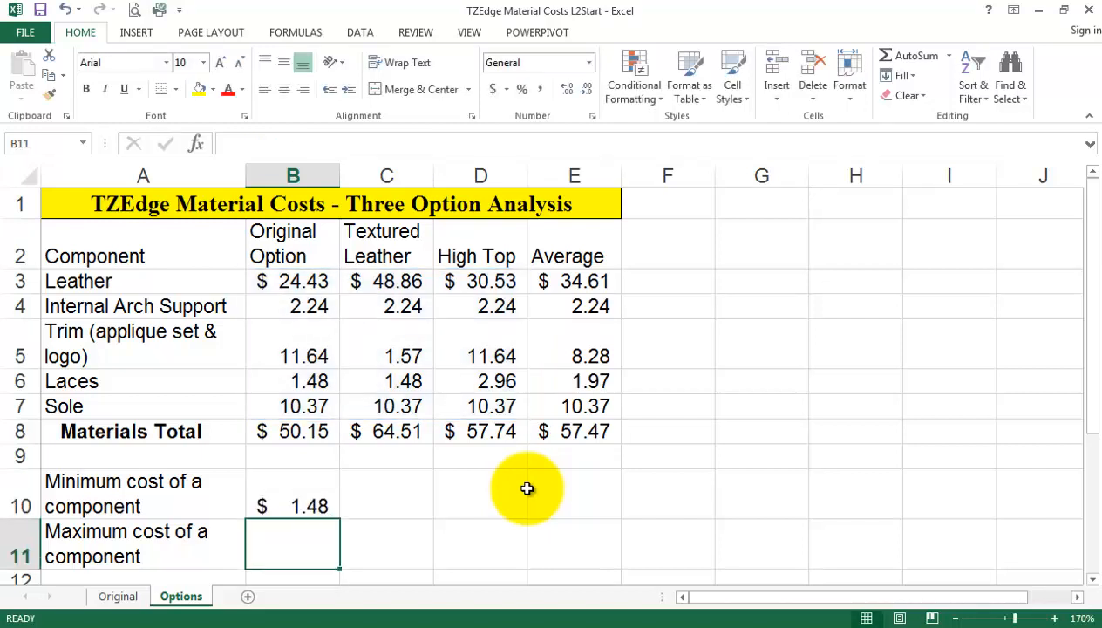
Enter =max(B3:D7) in B11 for the maximum component cost, and check it against the component costs in B3:D7
{"action": "type", "text": "=max"}
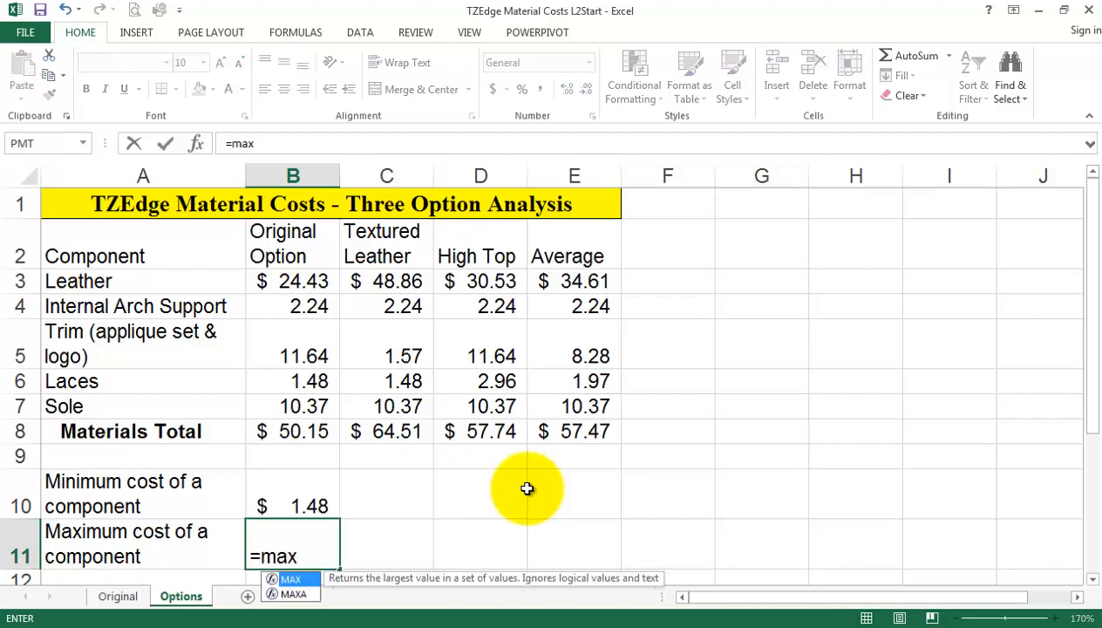
{"action": "type", "text": "("}
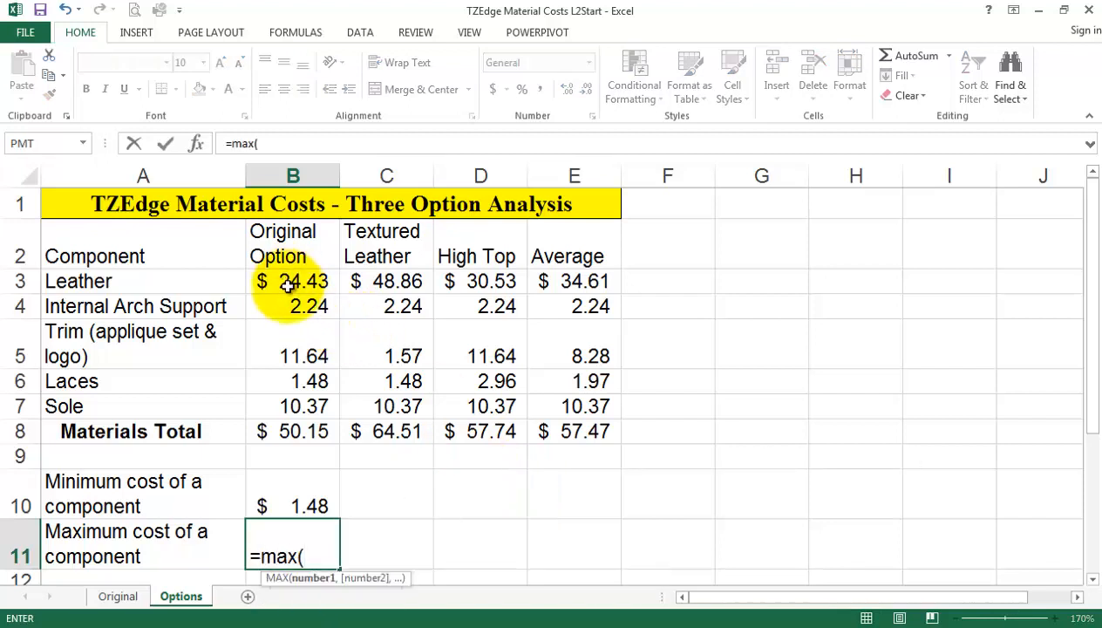
{"action": "left_click_drag", "start_coordinate": [278, 278], "coordinate": [486, 401]}
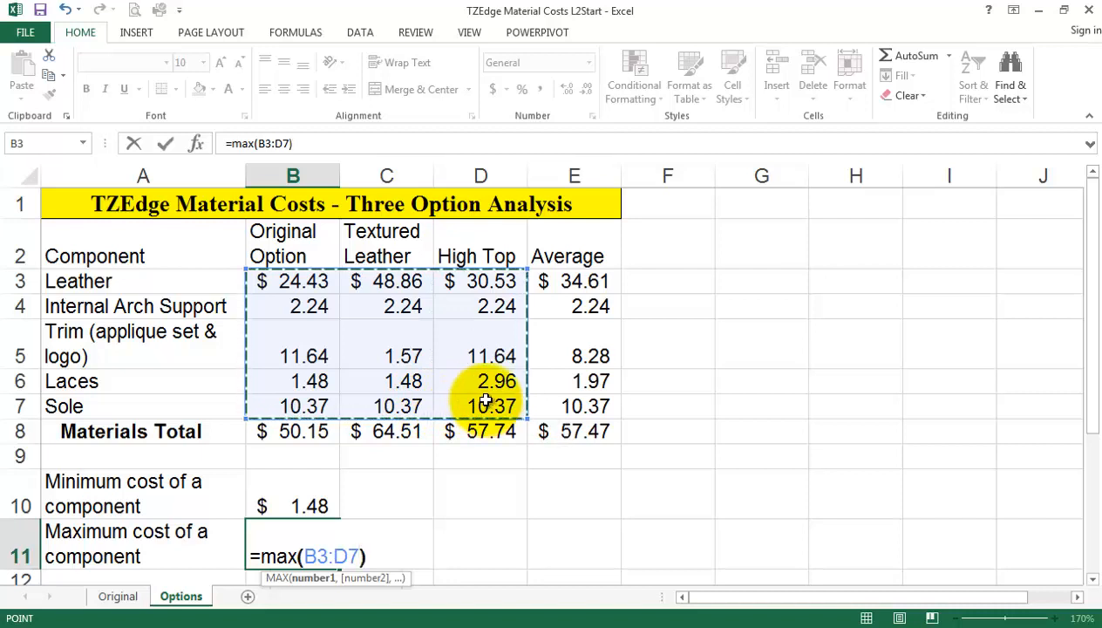
{"action": "key", "text": "Return"}
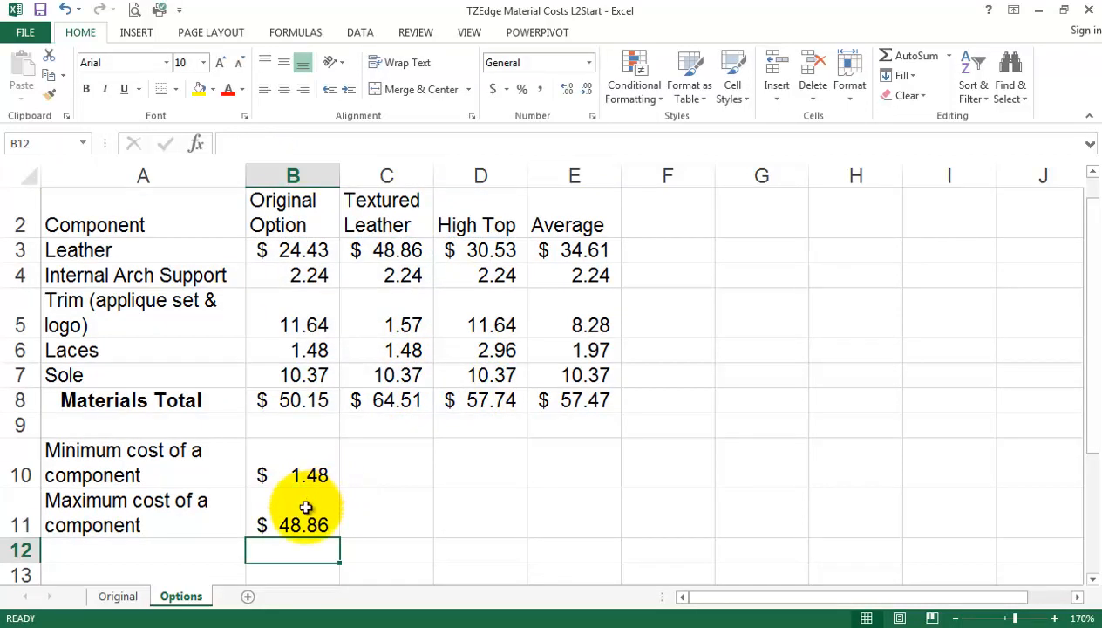
{"action": "left_click", "coordinate": [390, 251]}
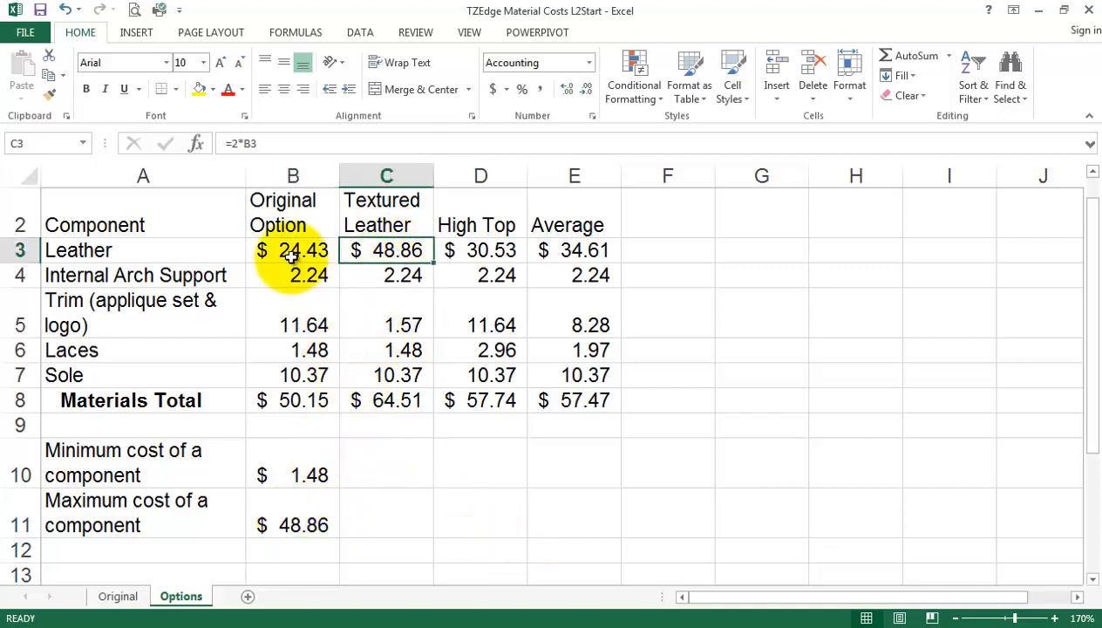
{"action": "left_click_drag", "start_coordinate": [295, 249], "coordinate": [491, 375]}
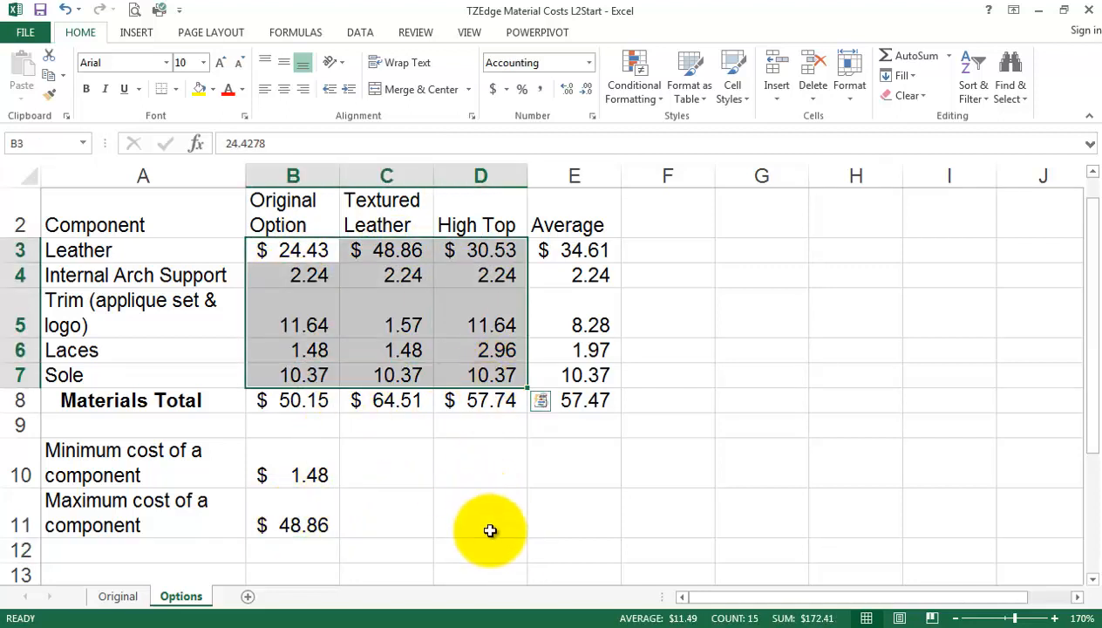
{"action": "left_click", "coordinate": [490, 530]}
Apply All Borders to the minimum and maximum cost cells A10:B11
{"action": "left_click_drag", "start_coordinate": [148, 469], "coordinate": [304, 524]}
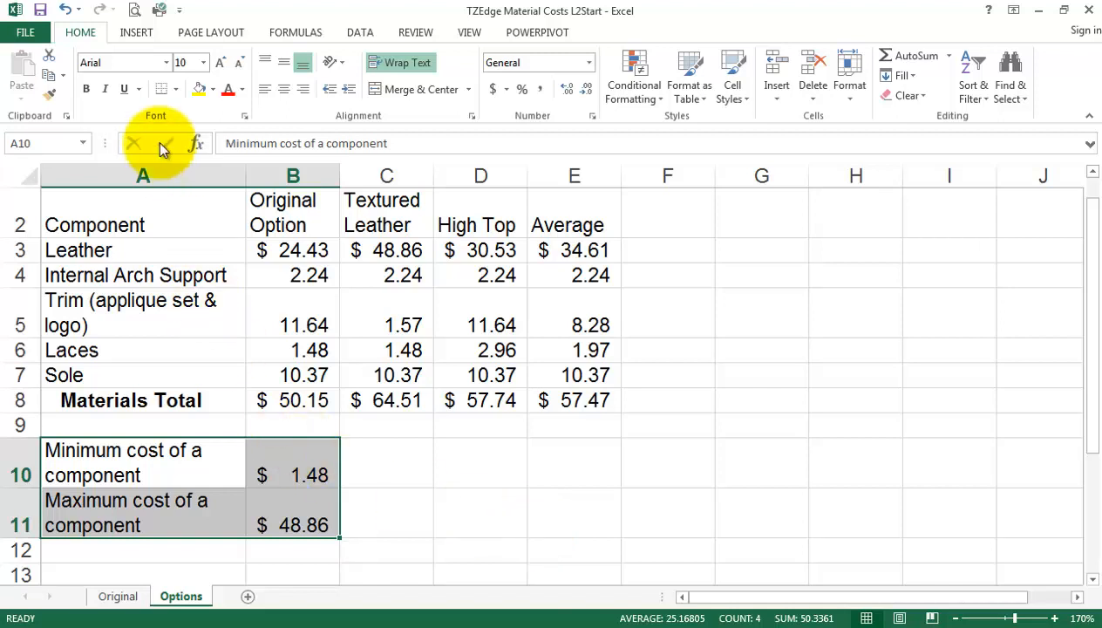
{"action": "left_click", "coordinate": [178, 90]}
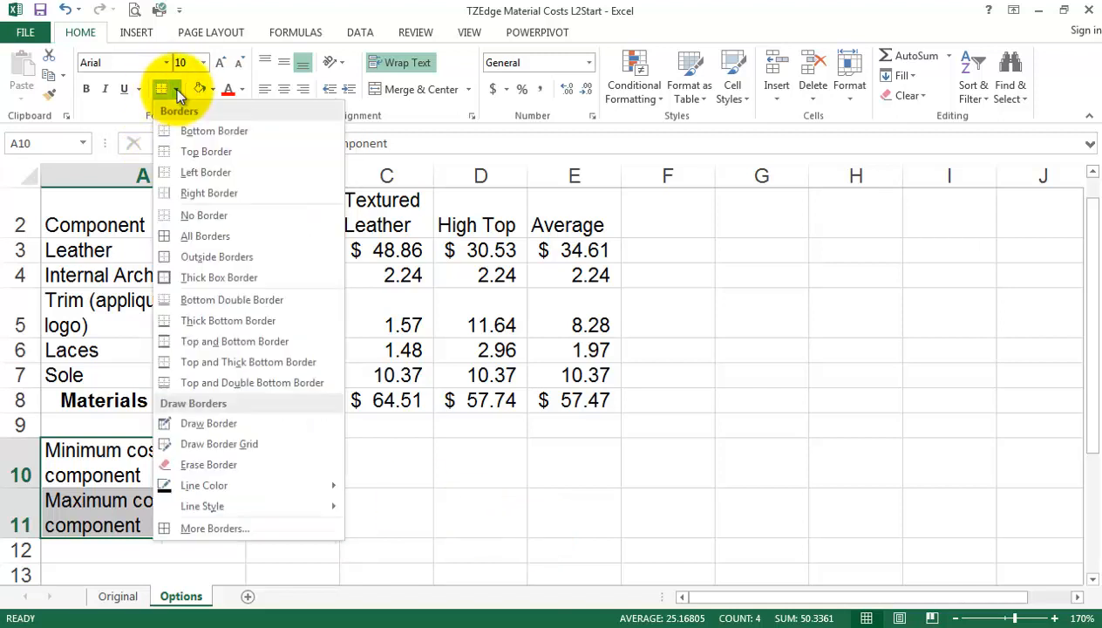
{"action": "left_click", "coordinate": [203, 236]}
{"action": "left_click", "coordinate": [423, 479]}
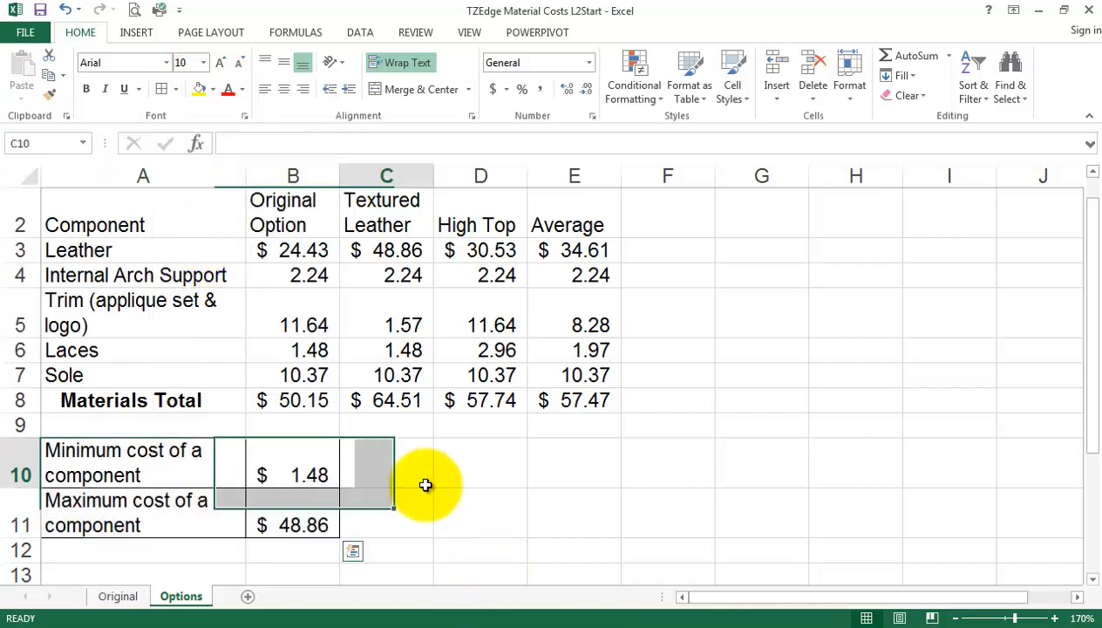
{"action": "scroll", "coordinate": [624, 523], "scroll_direction": "up", "scroll_amount": 1}
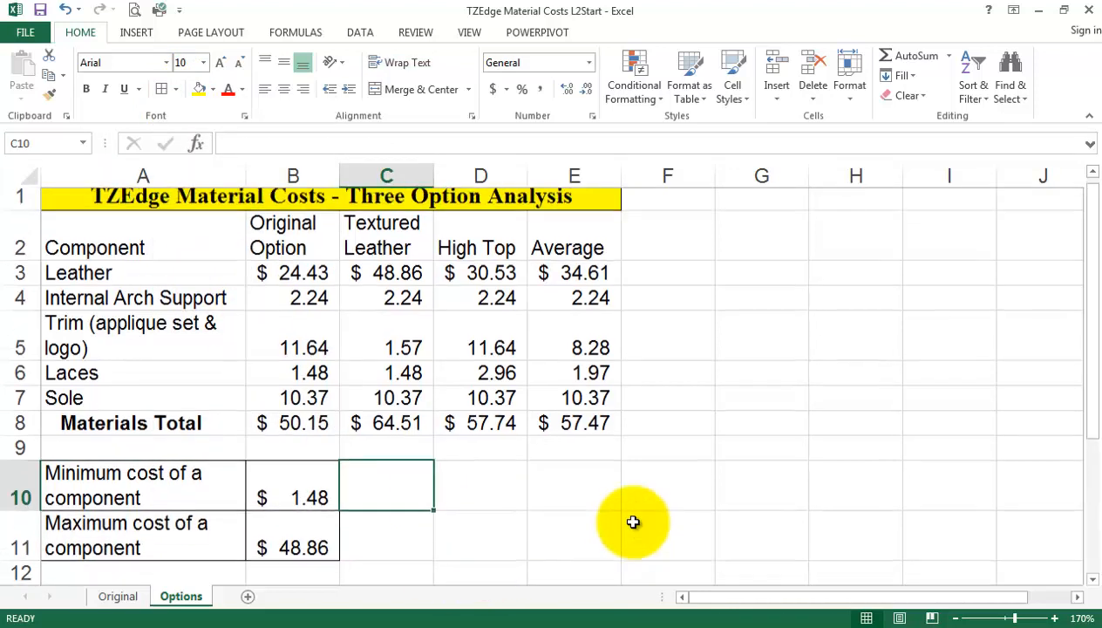
Examine the component names listed in A3:A7 one by one, from Leather to Sole
{"action": "left_click", "coordinate": [170, 454]}
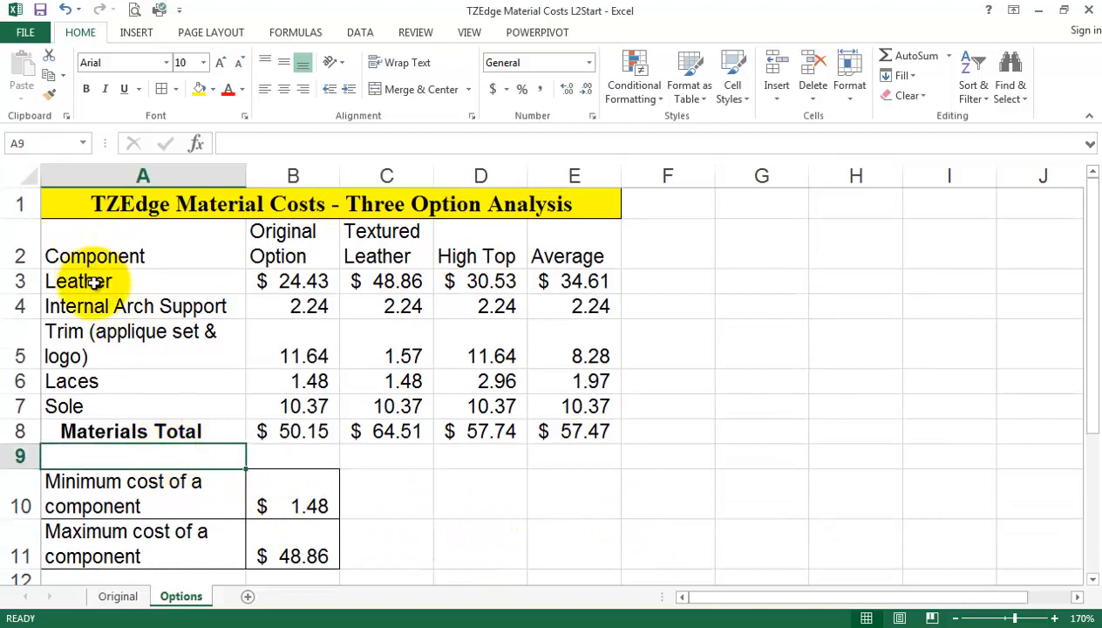
{"action": "left_click_drag", "start_coordinate": [95, 282], "coordinate": [120, 413]}
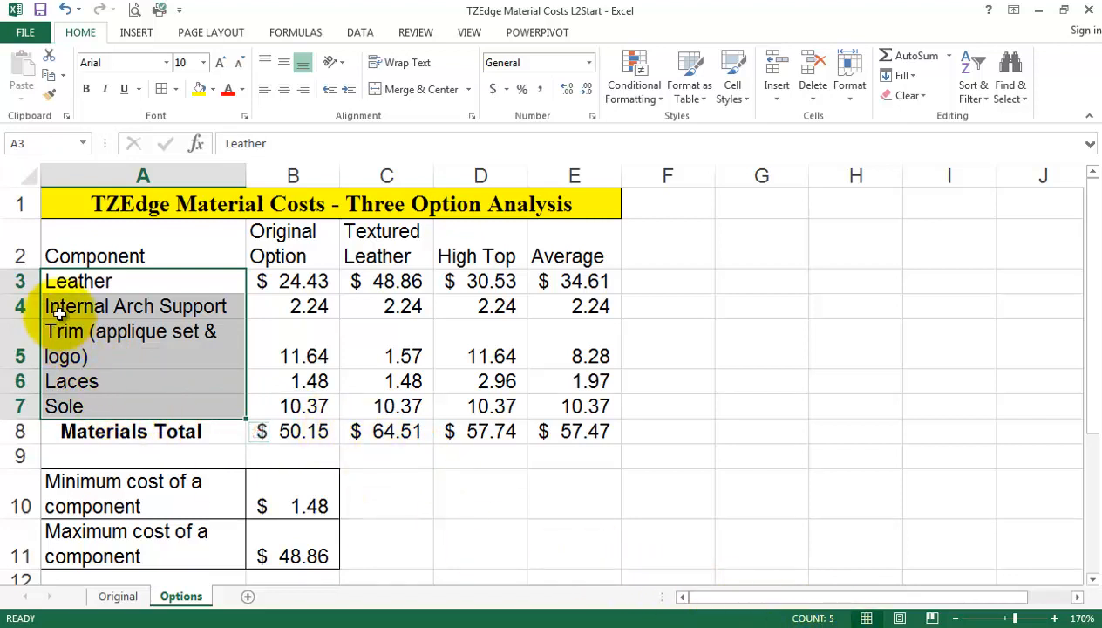
{"action": "left_click", "coordinate": [61, 279]}
{"action": "left_click", "coordinate": [77, 315]}
{"action": "left_click", "coordinate": [87, 338]}
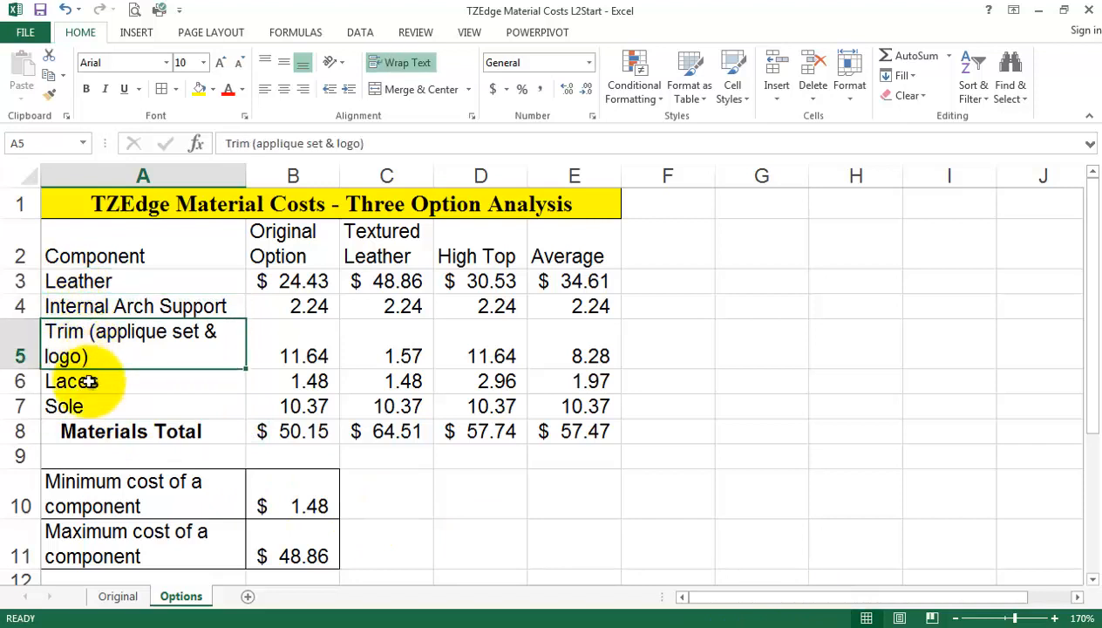
{"action": "left_click", "coordinate": [86, 382]}
{"action": "left_click", "coordinate": [87, 407]}
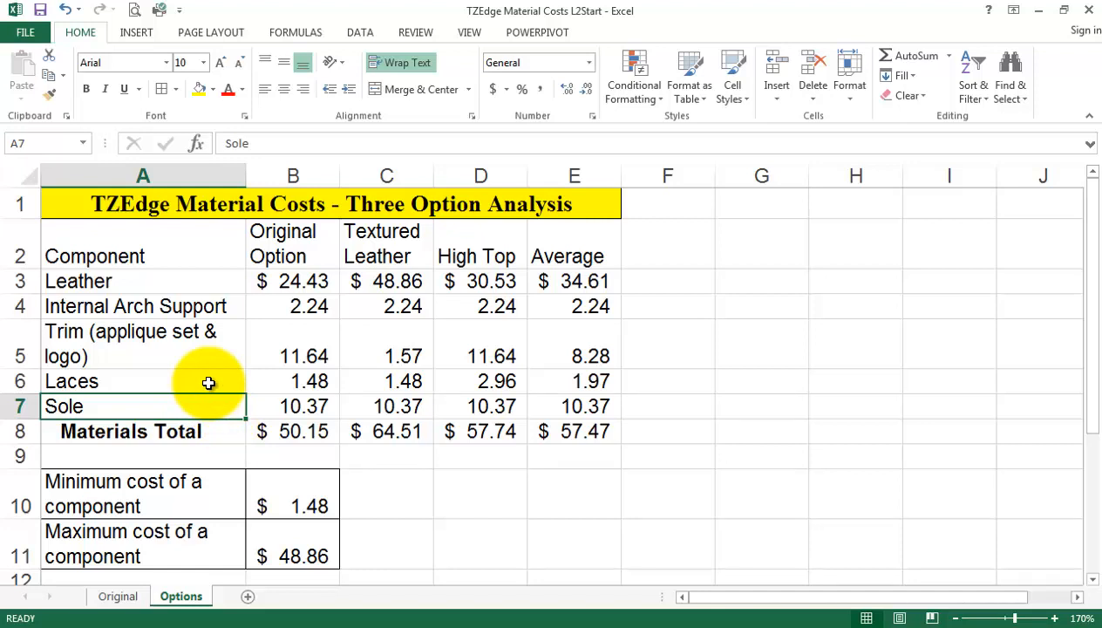
Enter the formula =count(A3:A7) in A9, below the Materials Total label
{"action": "left_click", "coordinate": [179, 450]}
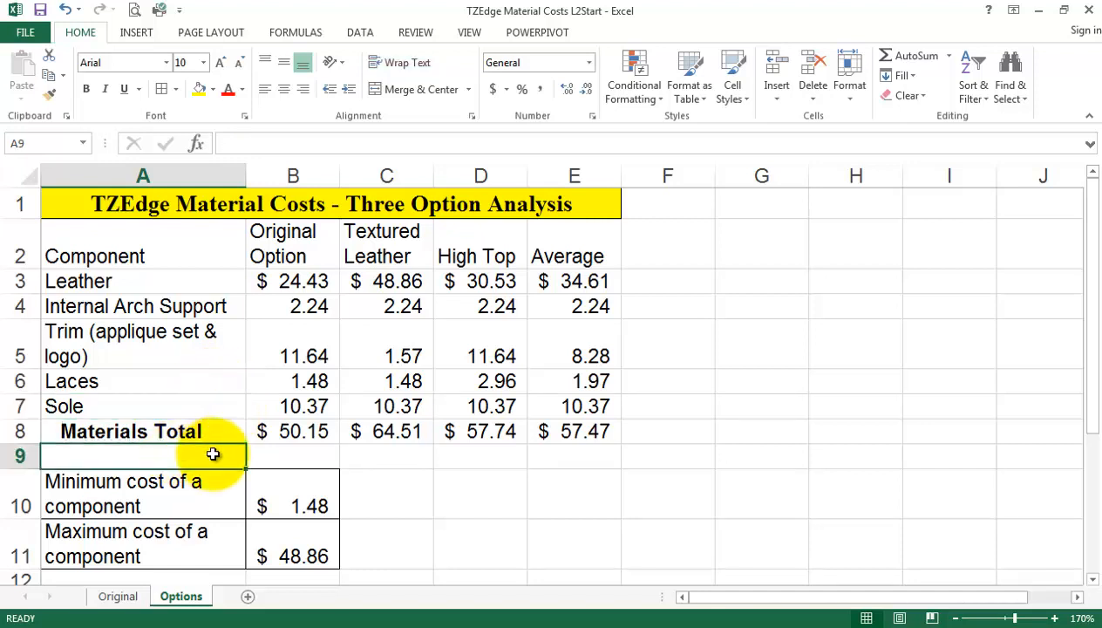
{"action": "type", "text": "=coiun"}
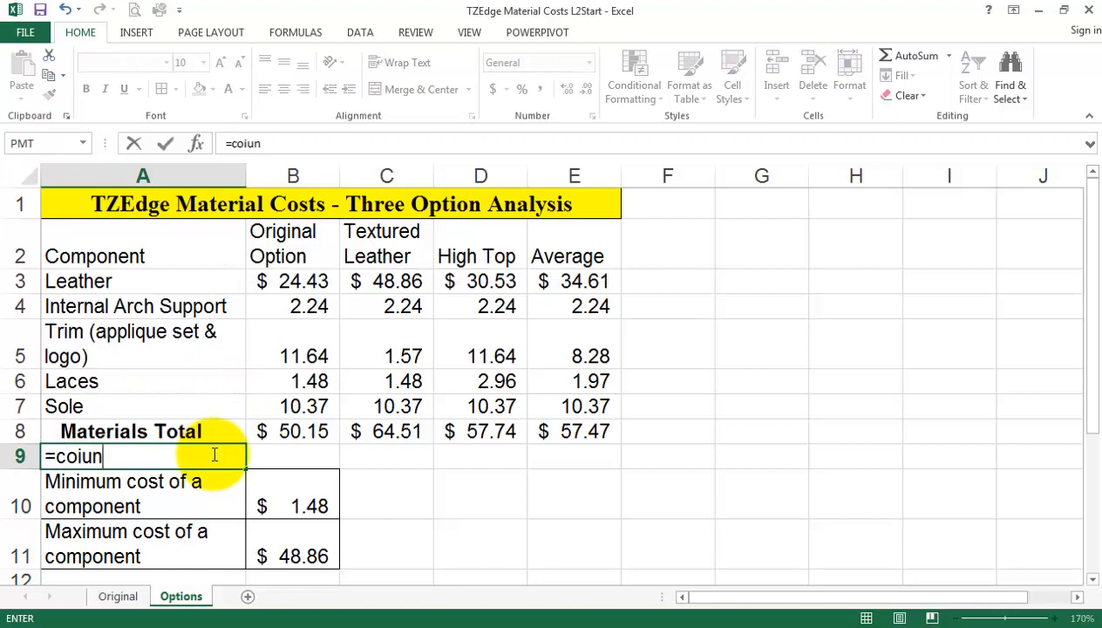
{"action": "key", "text": "BackSpace"}
{"action": "key", "text": "BackSpace"}
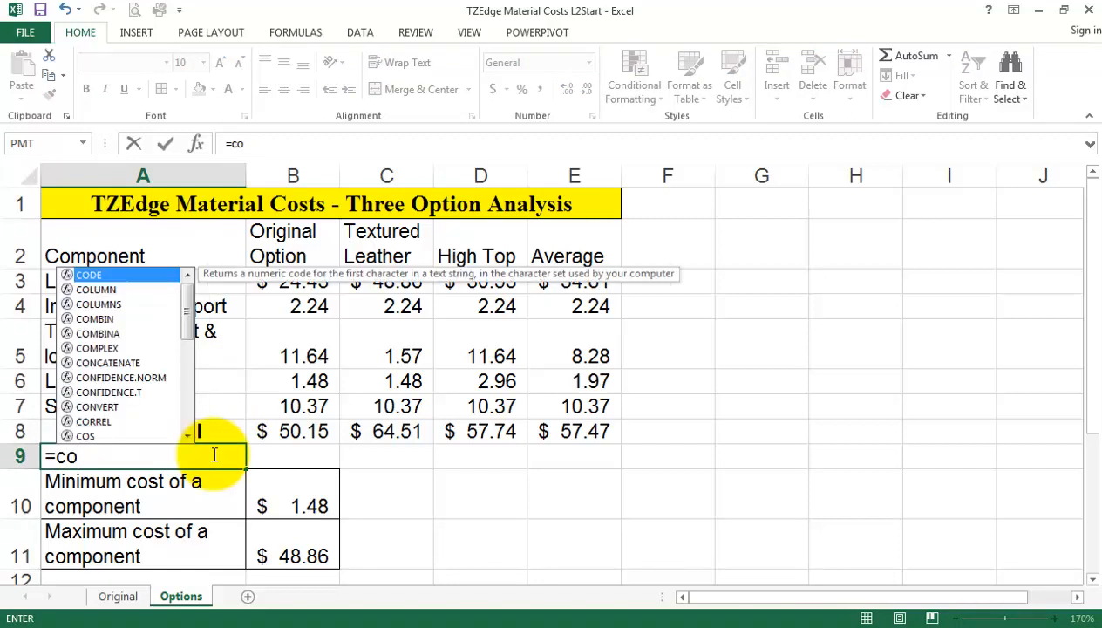
{"action": "type", "text": "unt("}
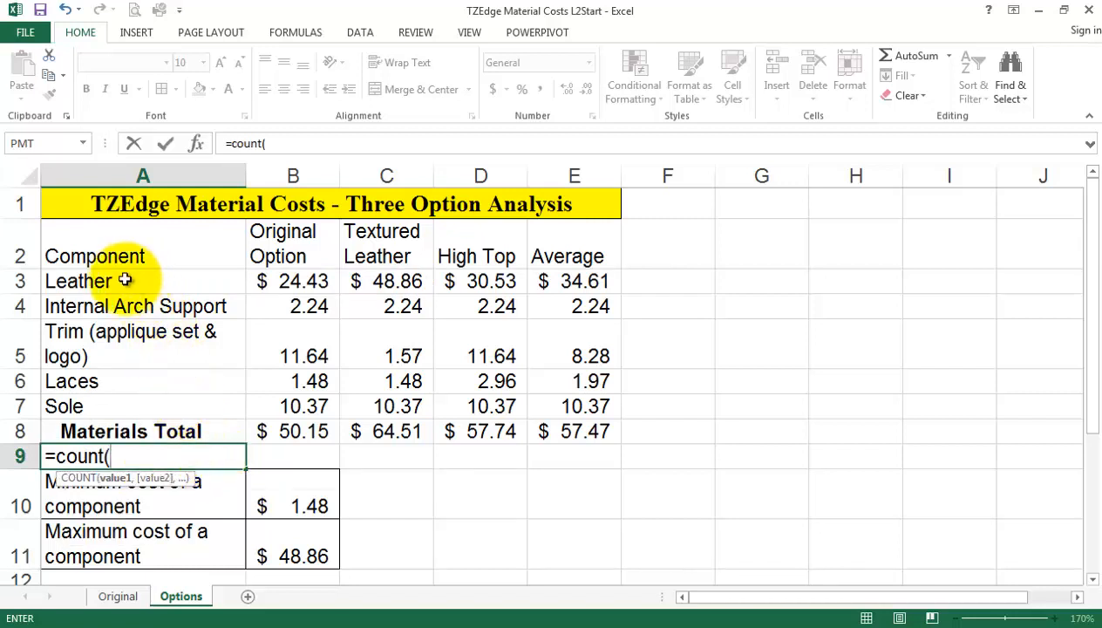
{"action": "left_click_drag", "start_coordinate": [128, 281], "coordinate": [128, 414]}
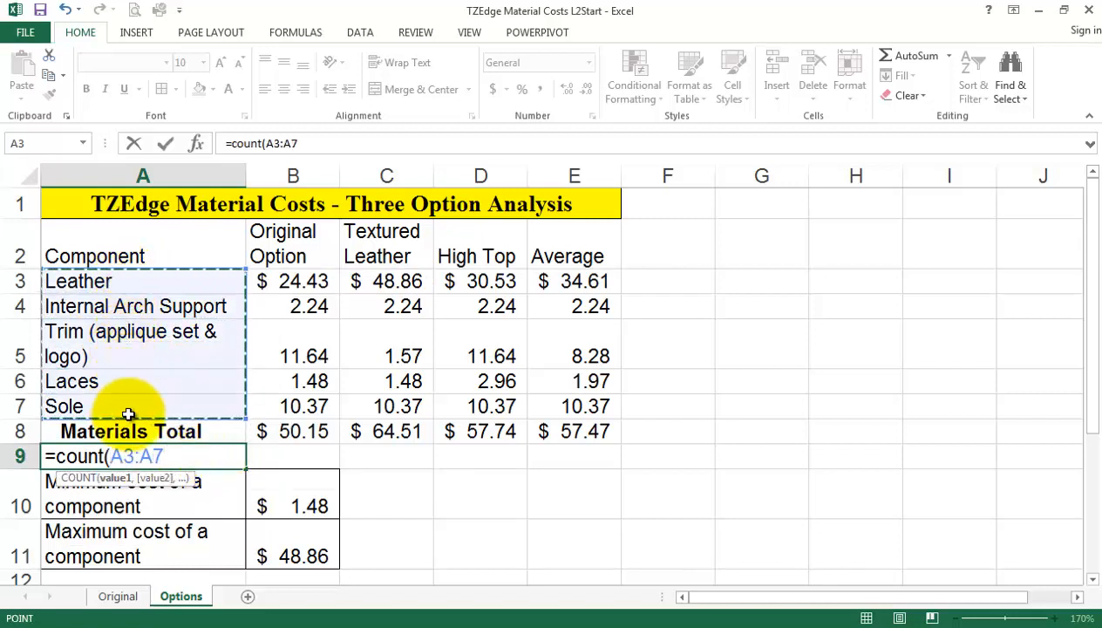
{"action": "type", "text": ")"}
{"action": "key", "text": "Return"}
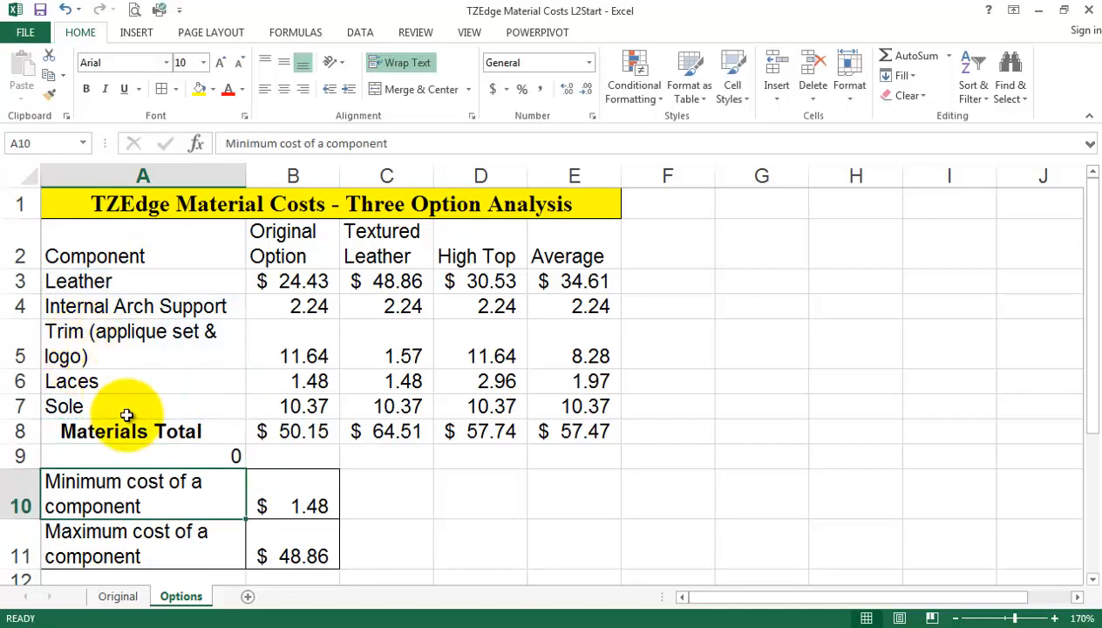
Fill the A9 COUNT formula across through D9, check the copied formula in B9, and undo the fill
{"action": "left_click", "coordinate": [194, 456]}
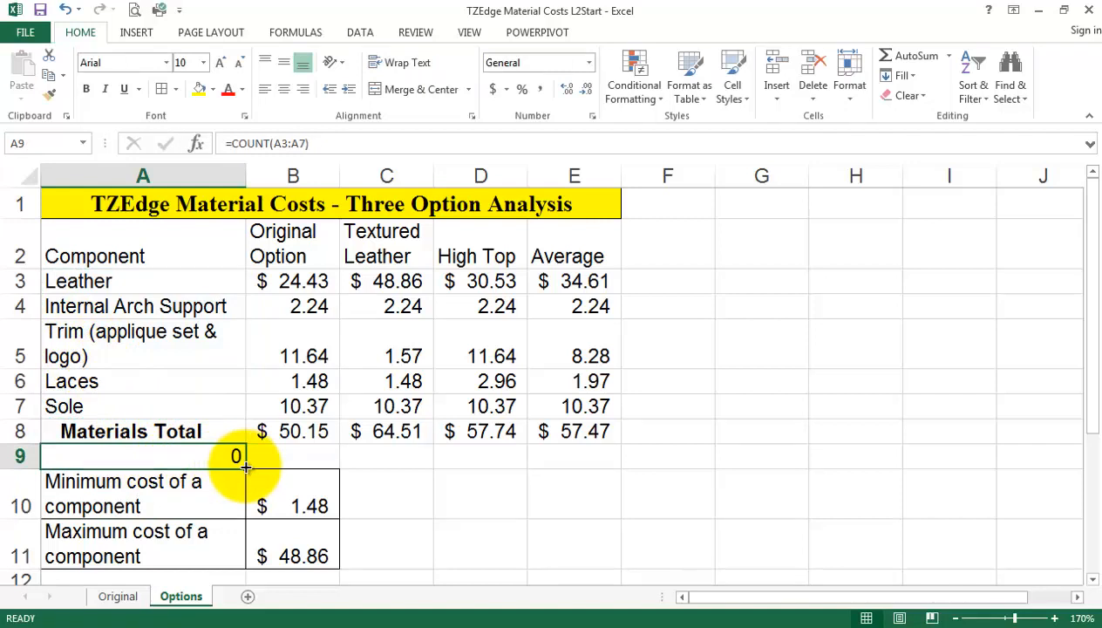
{"action": "left_click_drag", "start_coordinate": [246, 467], "coordinate": [502, 465]}
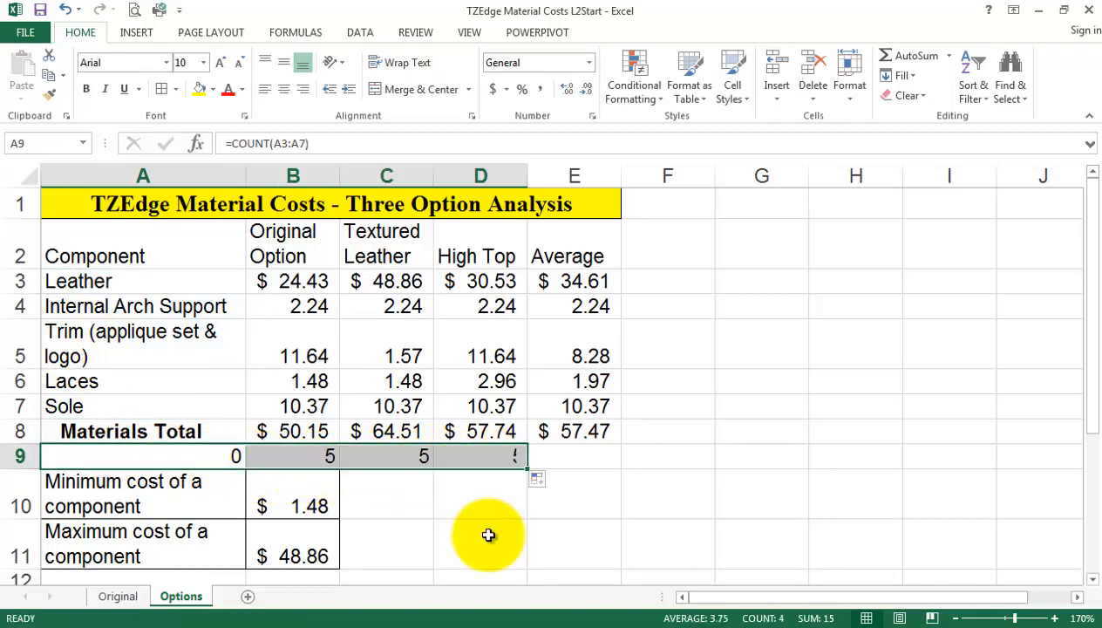
{"action": "left_click", "coordinate": [327, 457]}
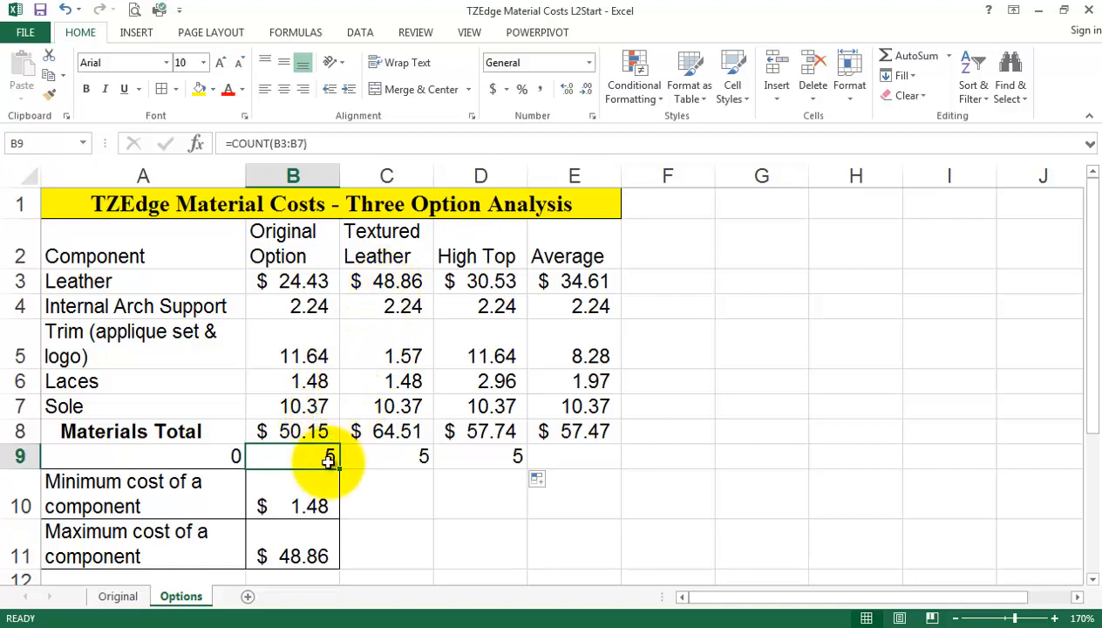
{"action": "left_click", "coordinate": [65, 11]}
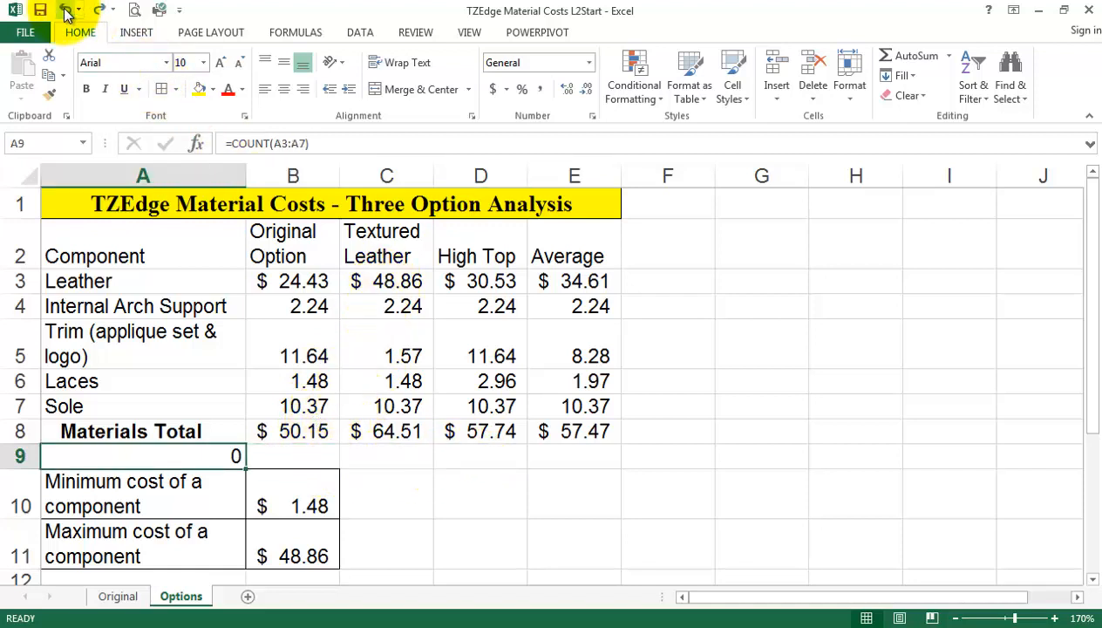
Change the A9 formula to =COUNTA(A3:A7) and fill it across row 9 through D9
{"action": "left_click", "coordinate": [261, 143]}
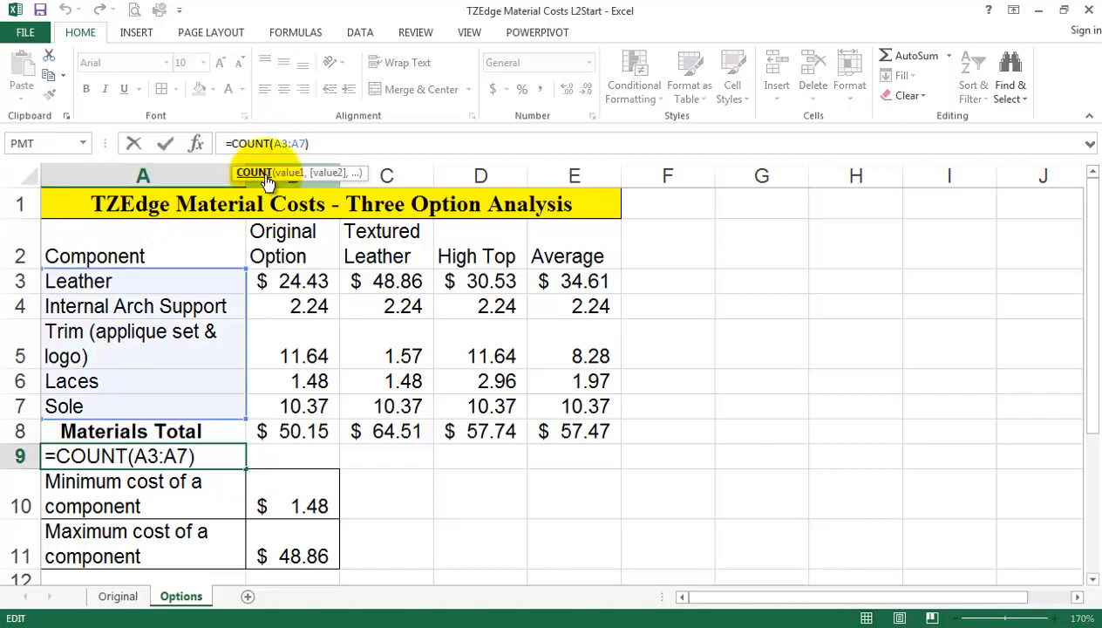
{"action": "type", "text": "A"}
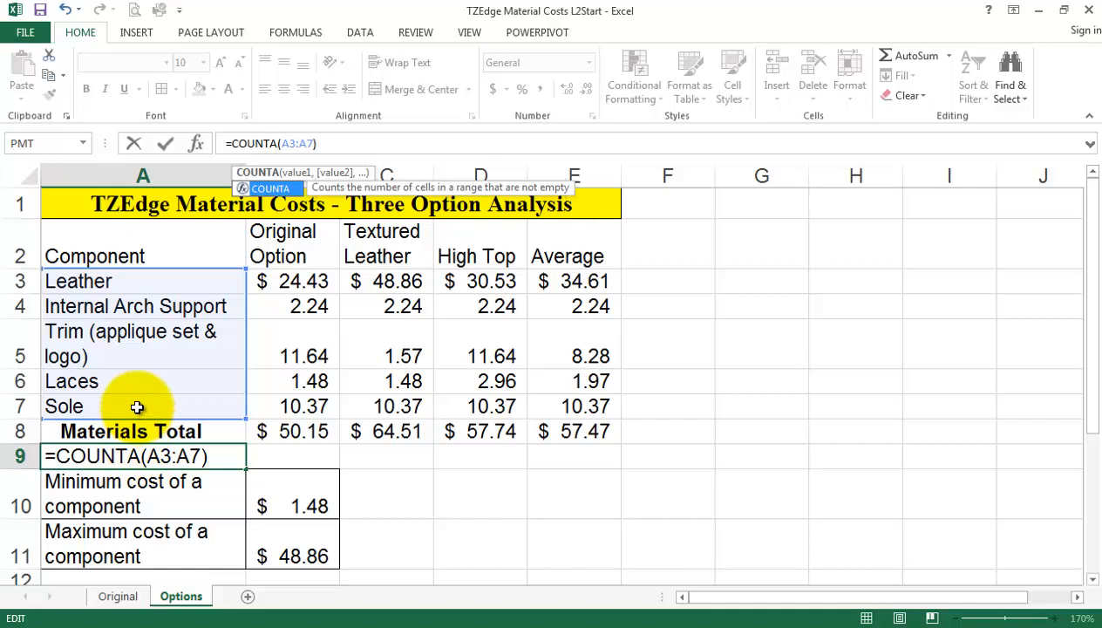
{"action": "key", "text": "Return"}
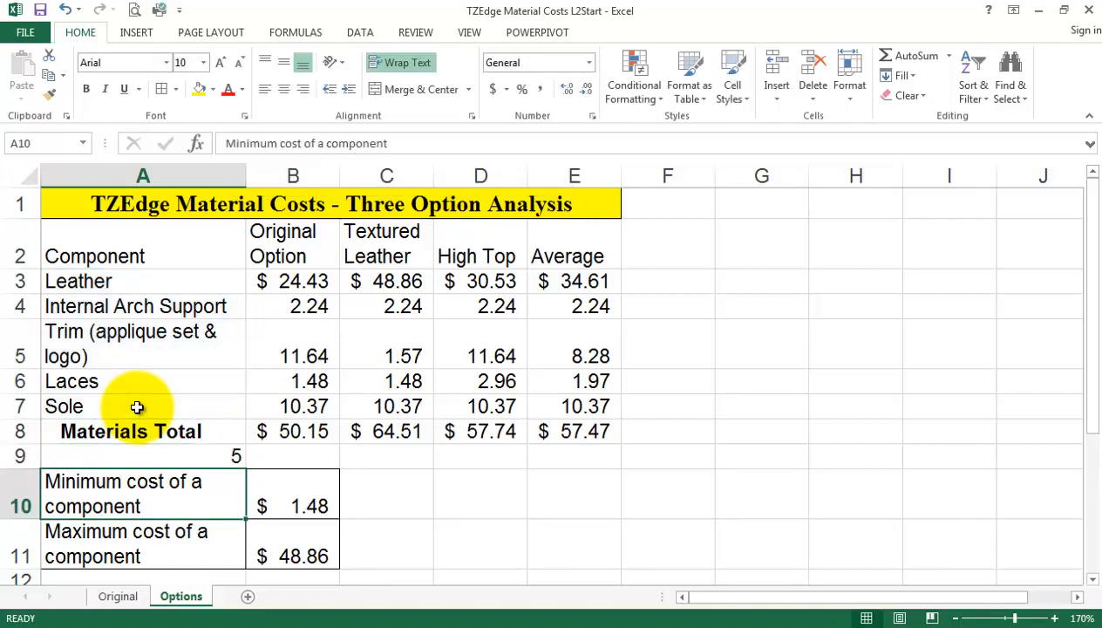
{"action": "left_click", "coordinate": [185, 455]}
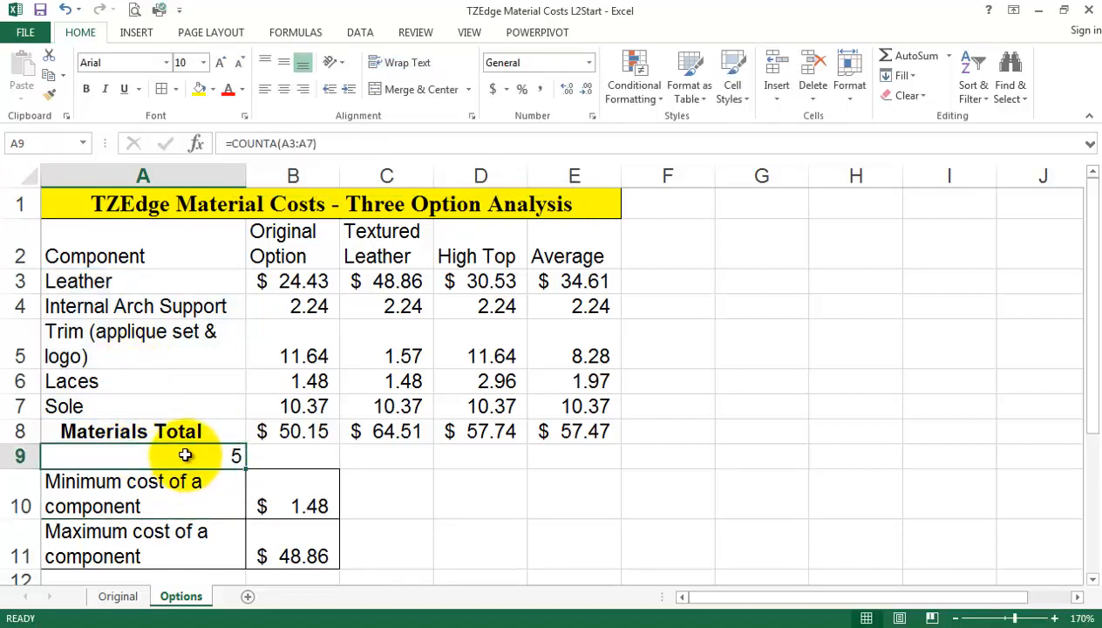
{"action": "left_click_drag", "start_coordinate": [246, 465], "coordinate": [489, 515]}
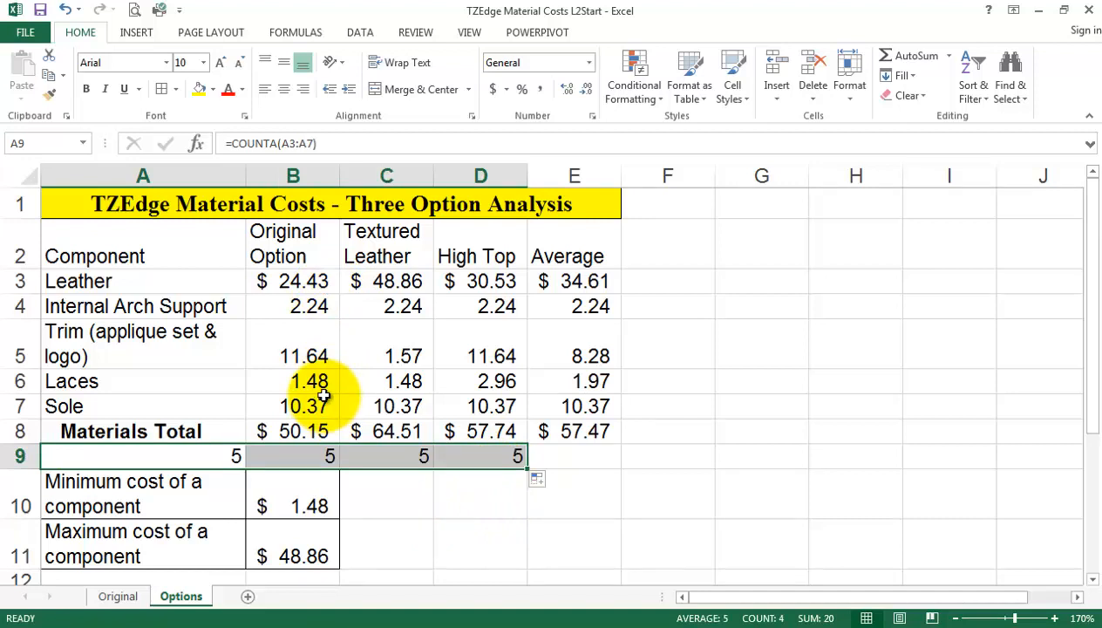
Enter the label count in E9, beside the row 9 count formulas
{"action": "left_click", "coordinate": [578, 454]}
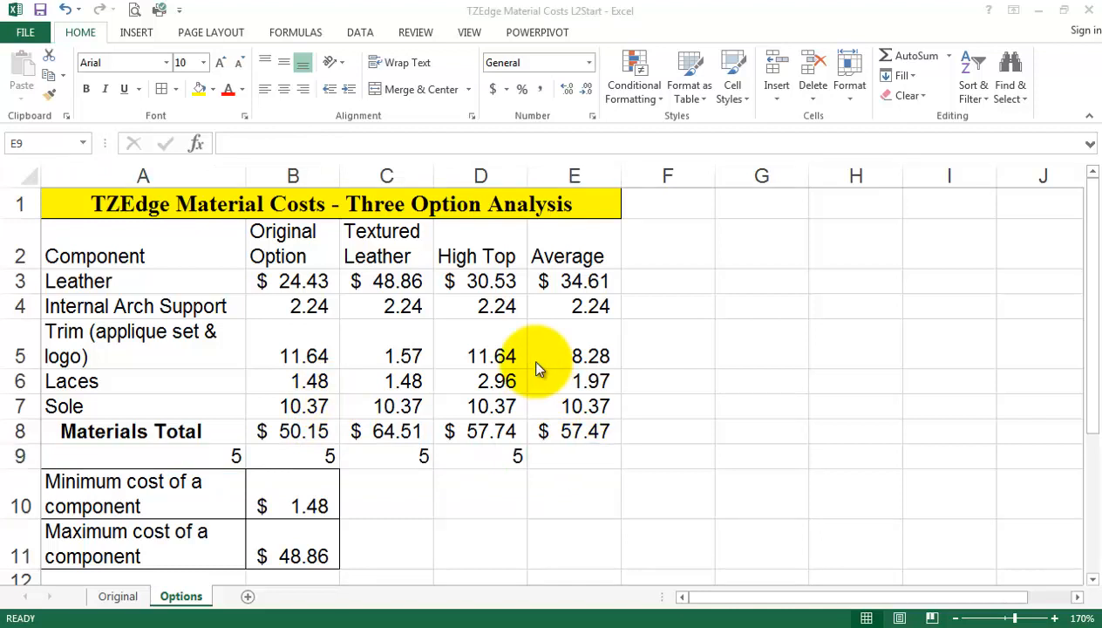
{"action": "left_click", "coordinate": [568, 455]}
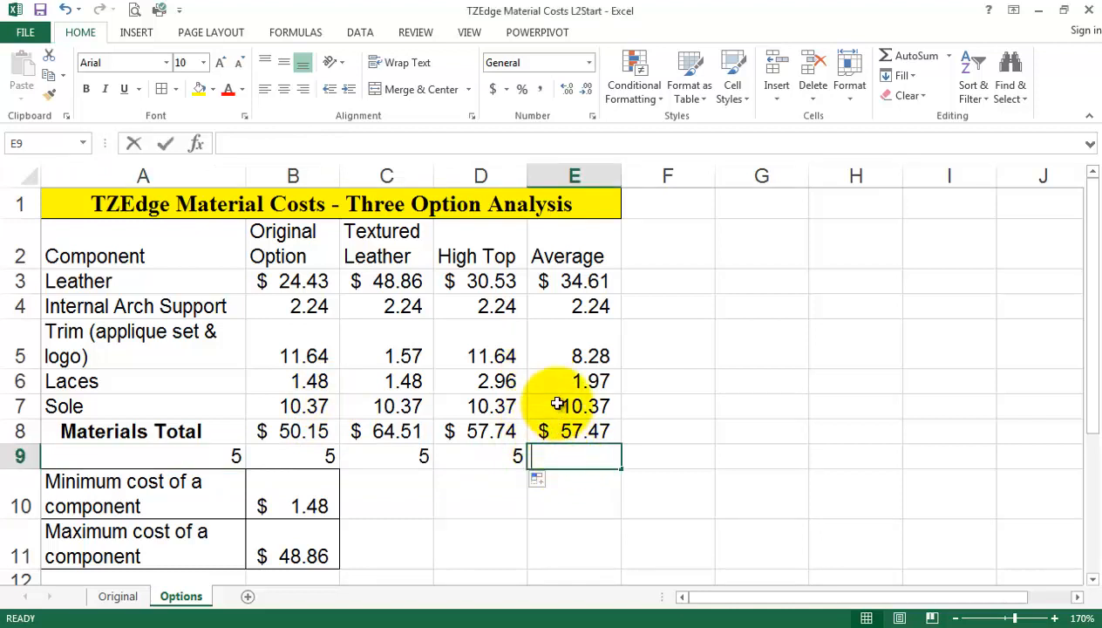
{"action": "type", "text": "cioun"}
{"action": "key", "text": "BackSpace"}
{"action": "key", "text": "BackSpace"}
{"action": "key", "text": "BackSpace"}
{"action": "key", "text": "BackSpace"}
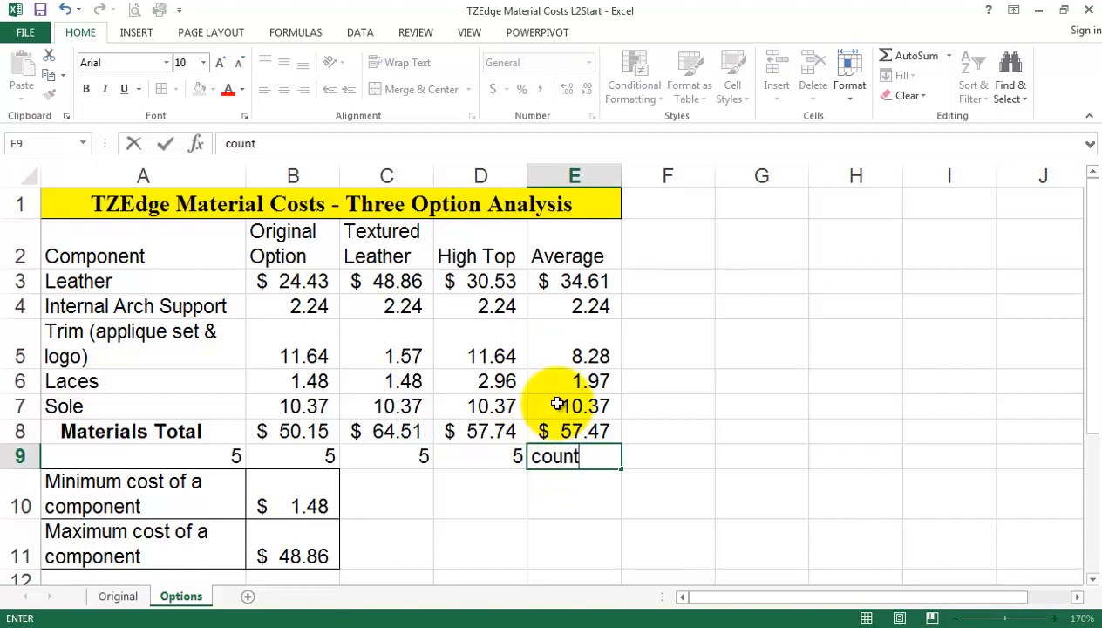
{"action": "key", "text": "Return"}
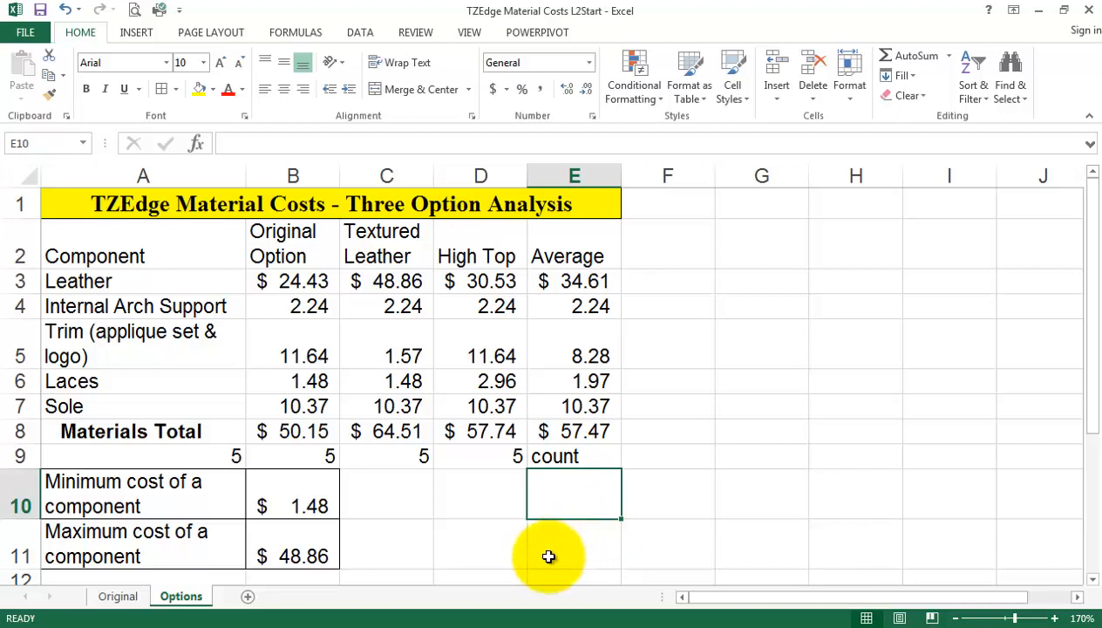
{"action": "left_click", "coordinate": [394, 251]}
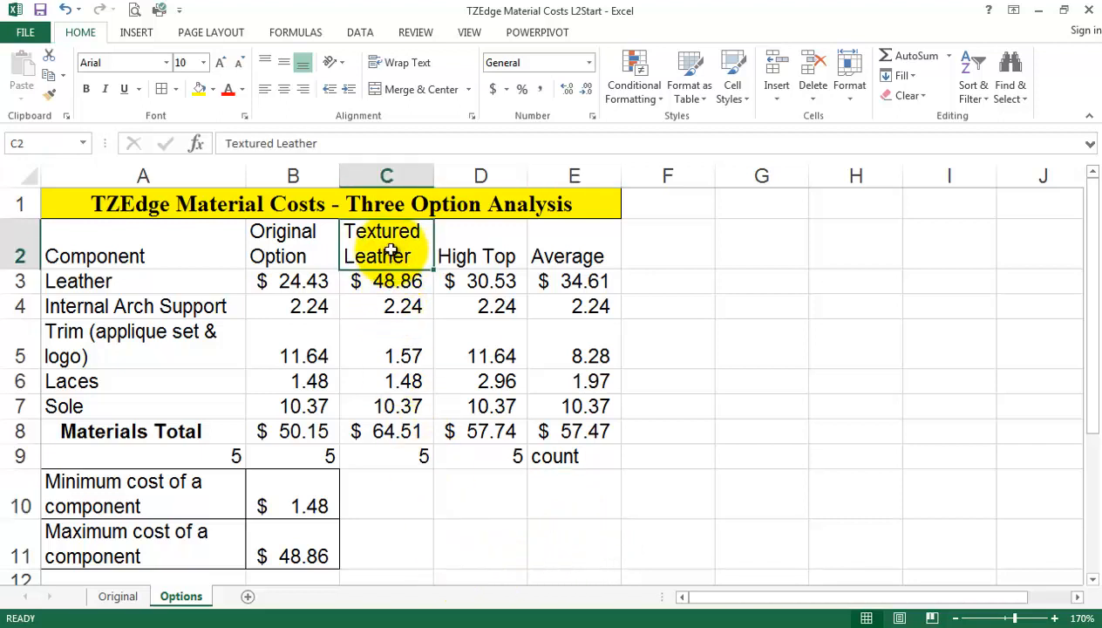
{"action": "left_click", "coordinate": [456, 260]}
{"action": "scroll", "coordinate": [450, 532], "scroll_direction": "down", "scroll_amount": 1}
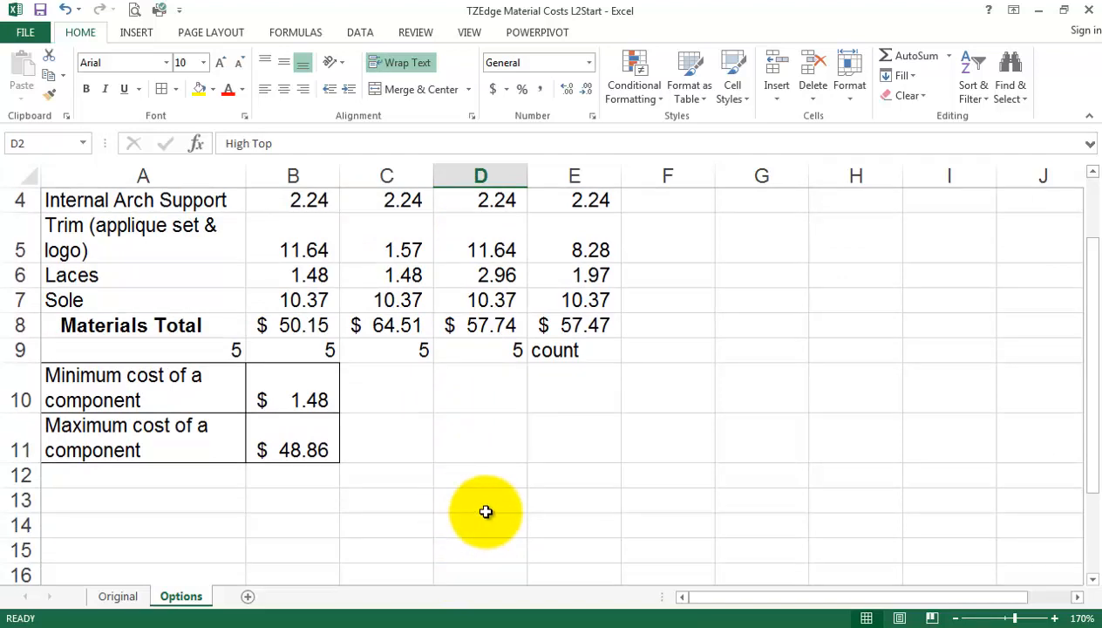
{"action": "scroll", "coordinate": [486, 511], "scroll_direction": "up", "scroll_amount": 1}
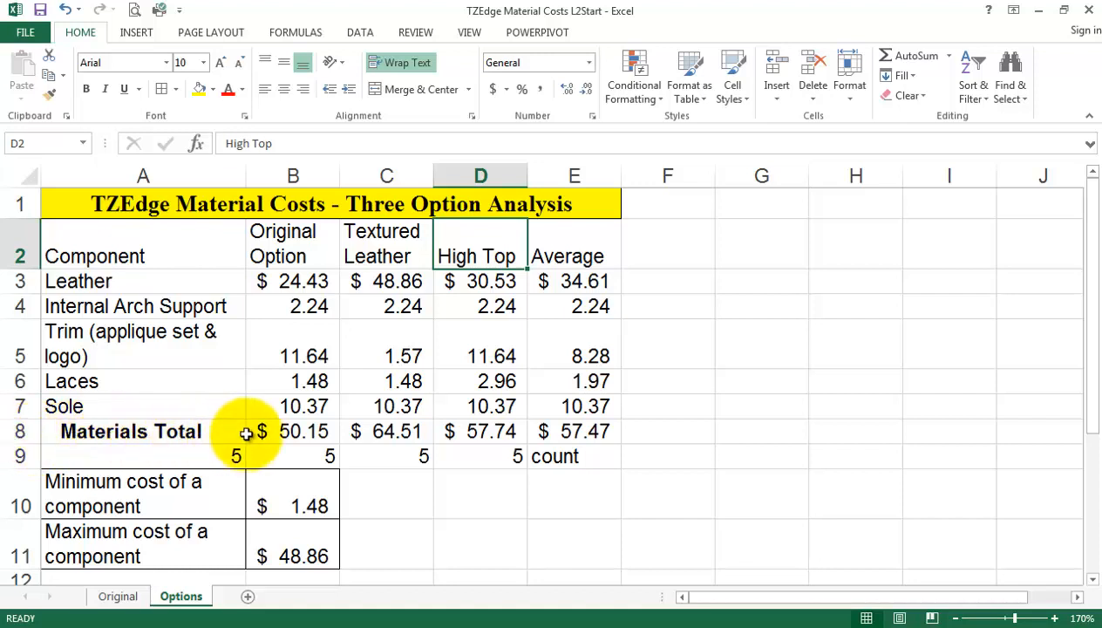
{"action": "left_click_drag", "start_coordinate": [229, 428], "coordinate": [504, 427]}
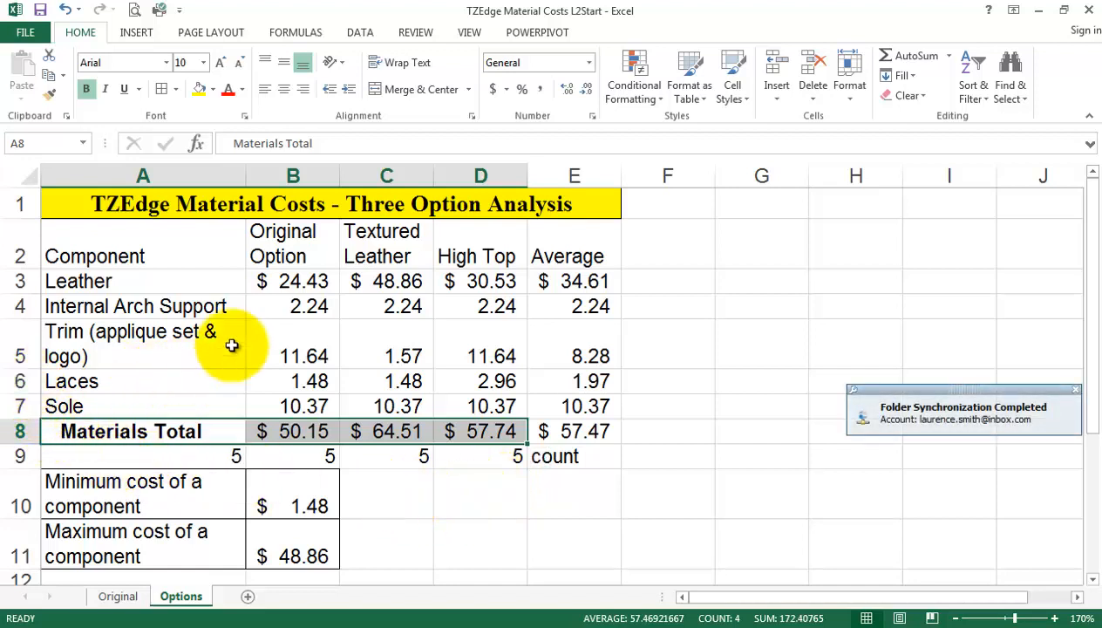
{"action": "left_click", "coordinate": [384, 279]}
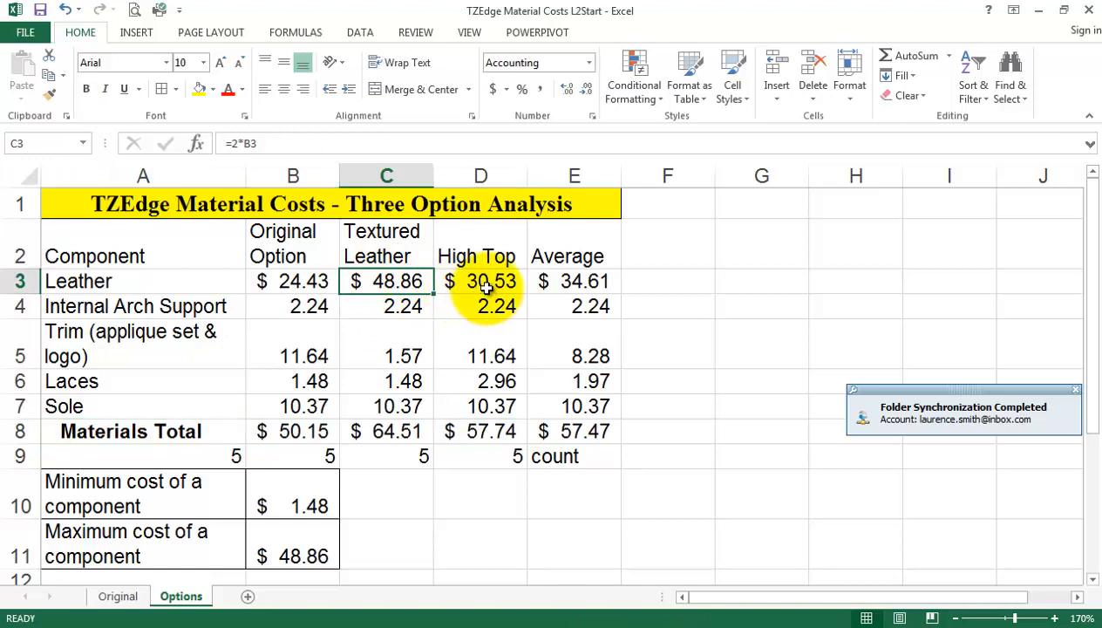
{"action": "left_click", "coordinate": [488, 279]}
Insert three blank rows above the Laces row in the cost table
{"action": "left_click_drag", "start_coordinate": [20, 381], "coordinate": [20, 434]}
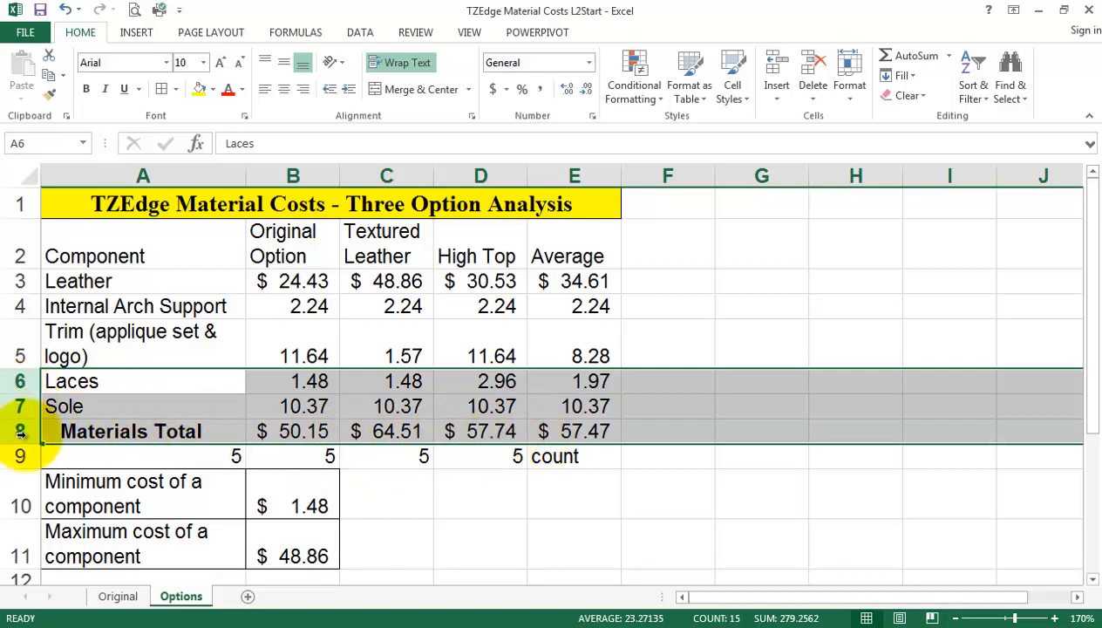
{"action": "right_click", "coordinate": [17, 381]}
{"action": "left_click", "coordinate": [68, 248]}
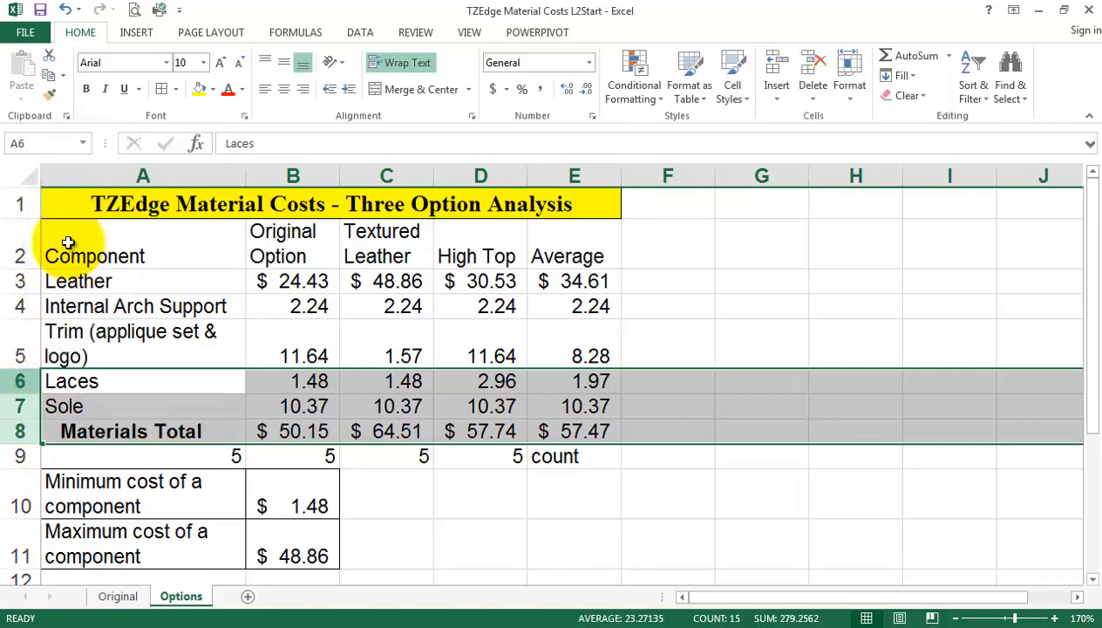
{"action": "left_click", "coordinate": [766, 451]}
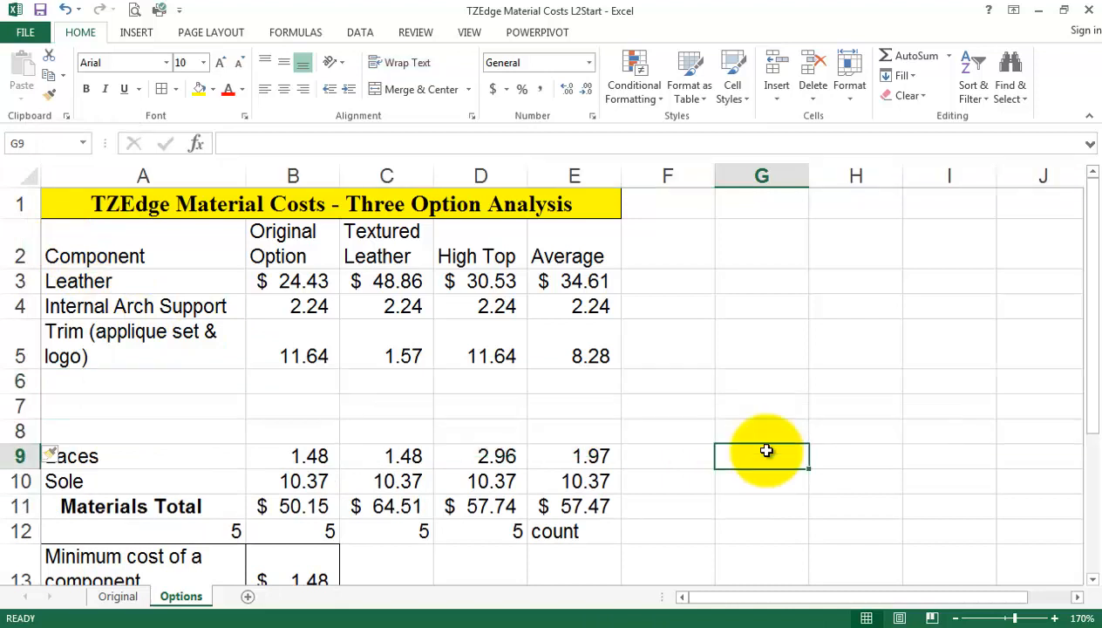
Enter the component name Toe support brace in A6, the first of the blank rows
{"action": "left_click", "coordinate": [167, 383]}
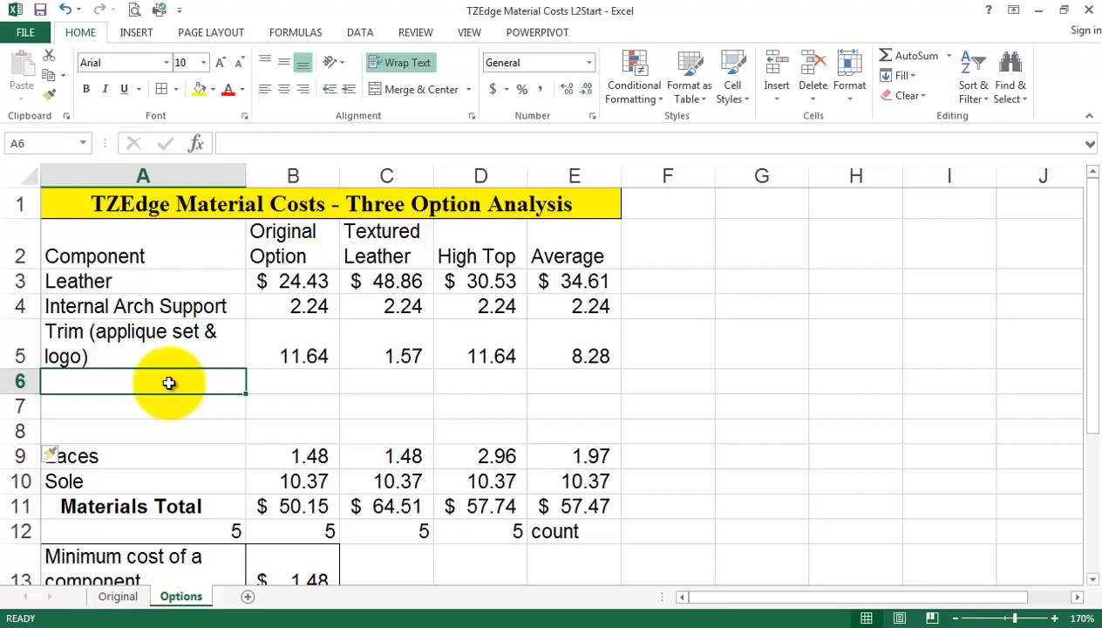
{"action": "type", "text": "To"}
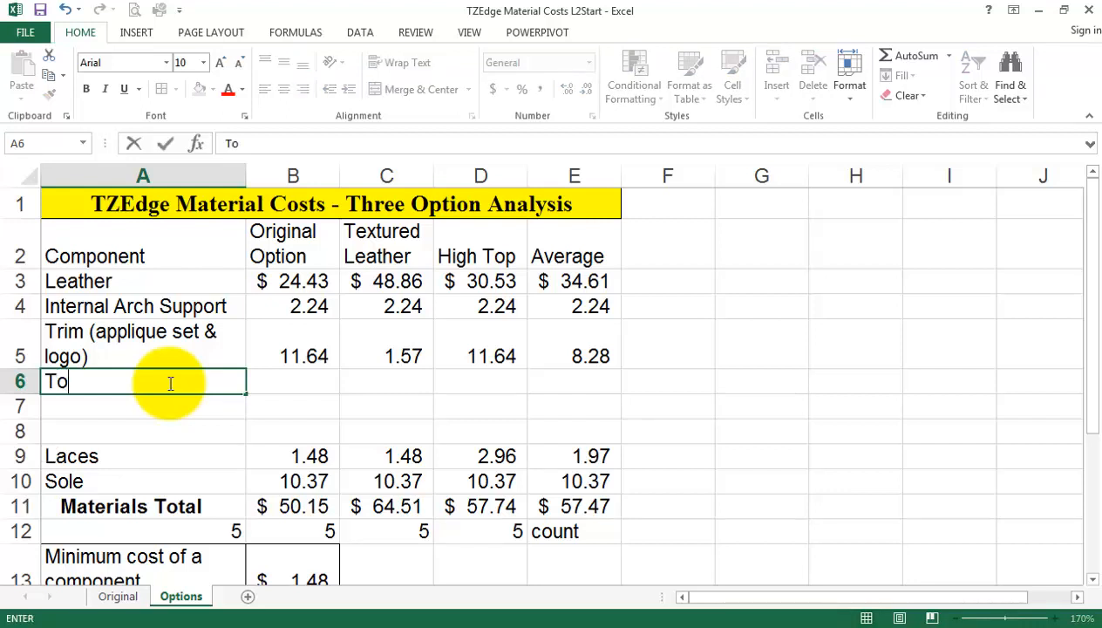
{"action": "type", "text": "e sup"}
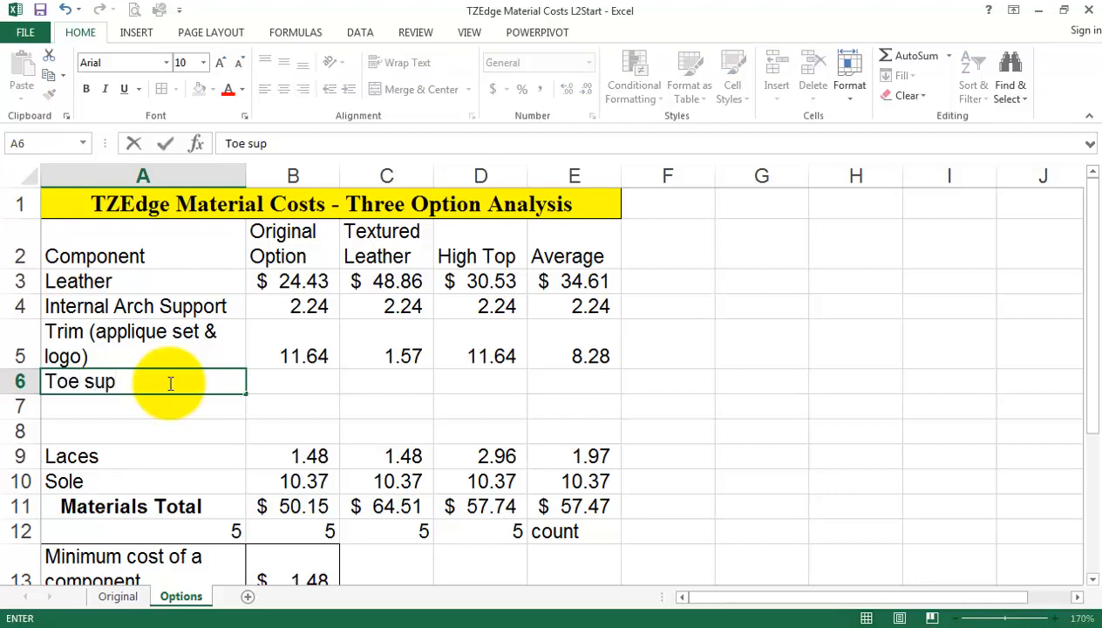
{"action": "type", "text": "port brace"}
{"action": "key", "text": "Return"}
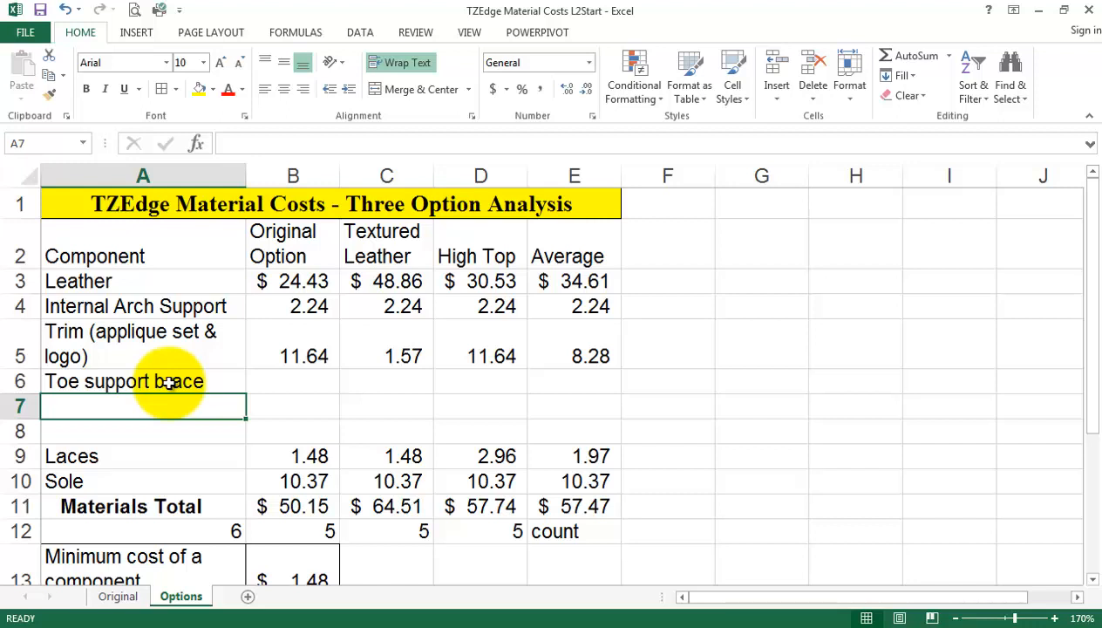
Copy the A6 component name into A7 and change it to Toe support pad
{"action": "left_click", "coordinate": [169, 384]}
{"action": "key", "text": "ctrl+c"}
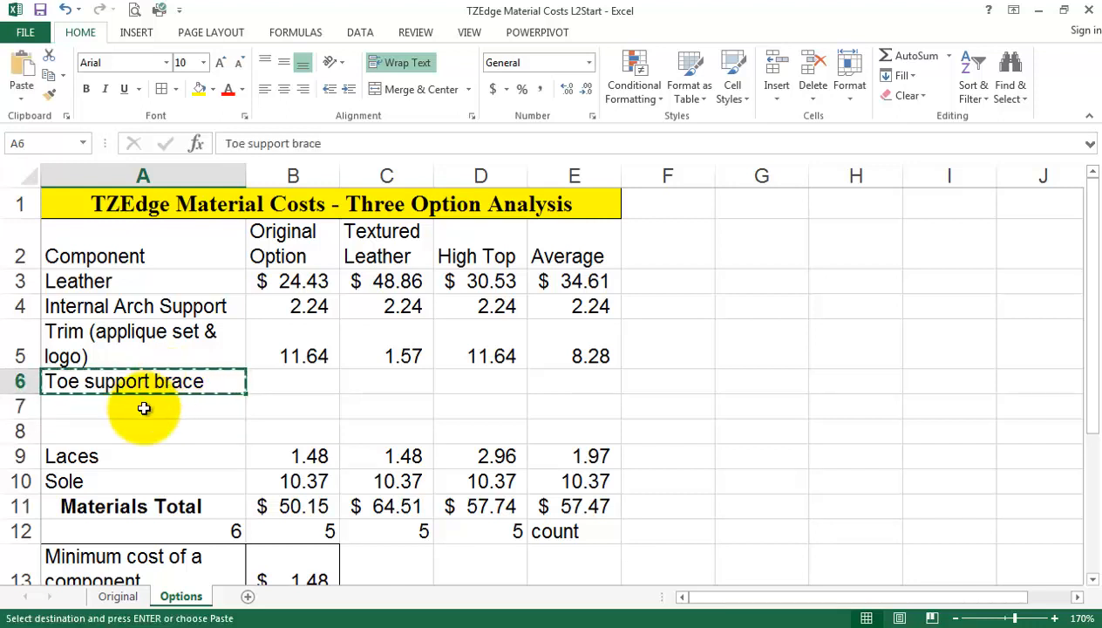
{"action": "left_click", "coordinate": [143, 406]}
{"action": "key", "text": "ctrl+v"}
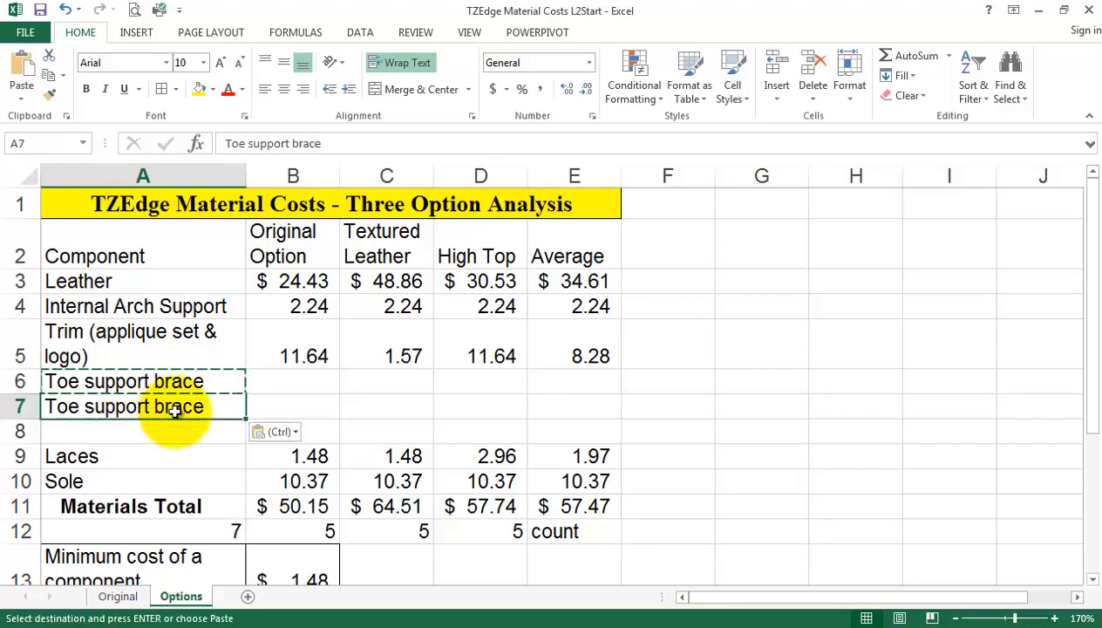
{"action": "left_click", "coordinate": [308, 143]}
{"action": "double_click", "coordinate": [309, 143]}
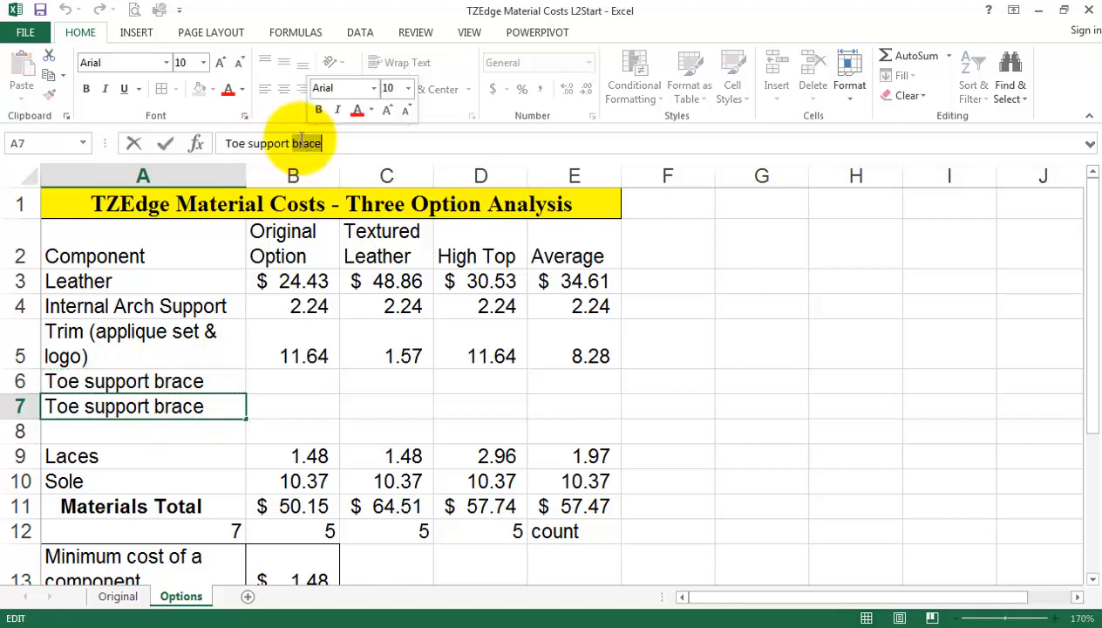
{"action": "type", "text": "pad"}
{"action": "key", "text": "Return"}
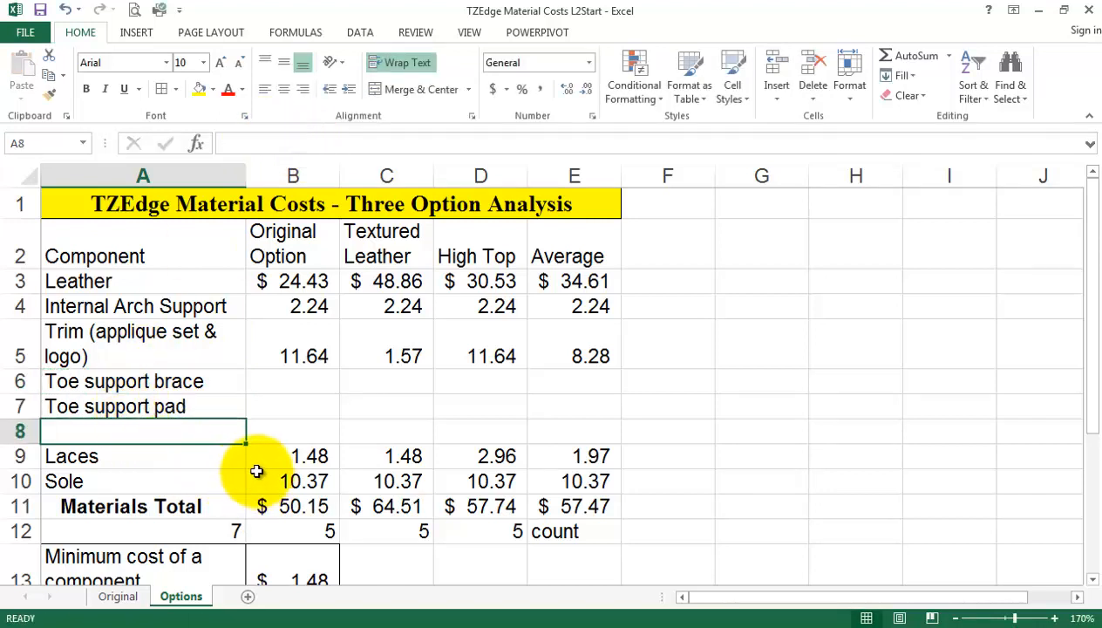
Enter the component name Back support cushion in A8, above Laces
{"action": "type", "text": "Back su"}
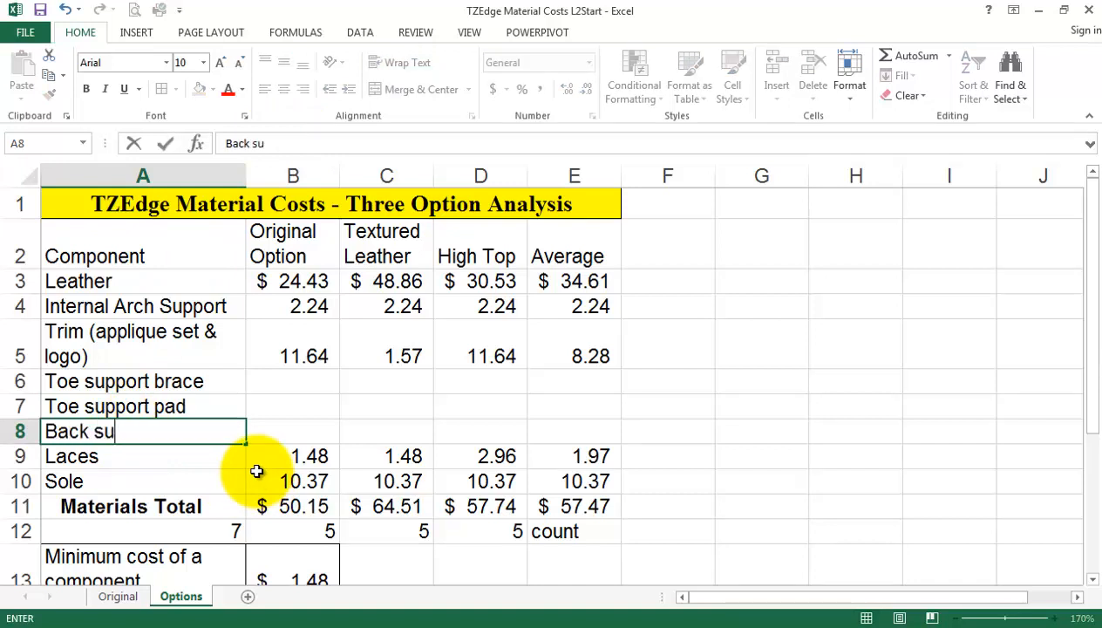
{"action": "type", "text": "pport cushion"}
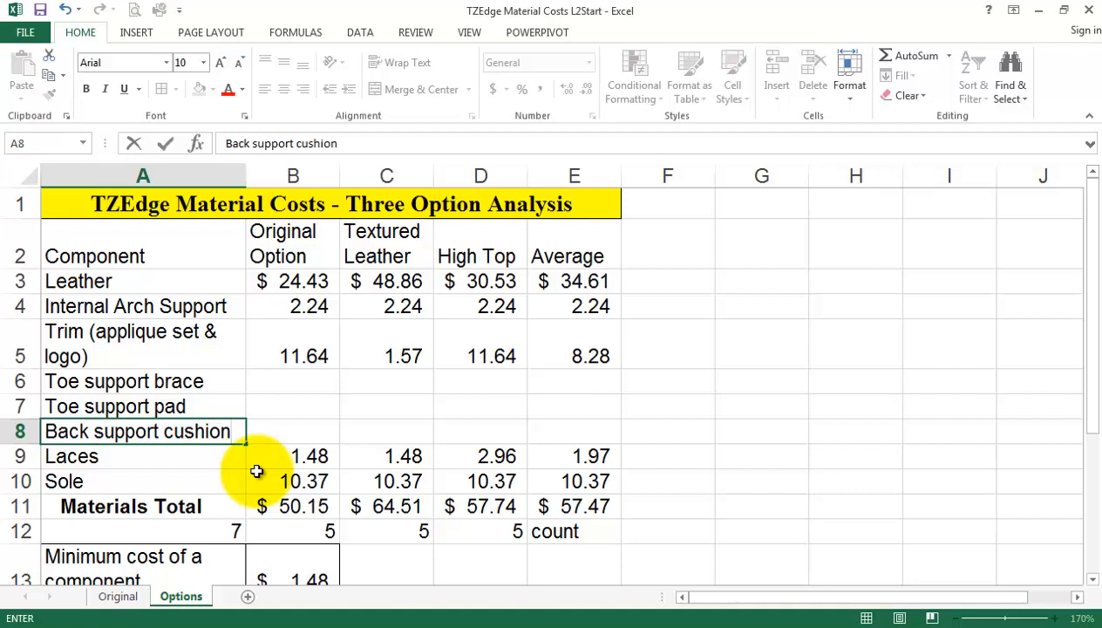
{"action": "key", "text": "Return"}
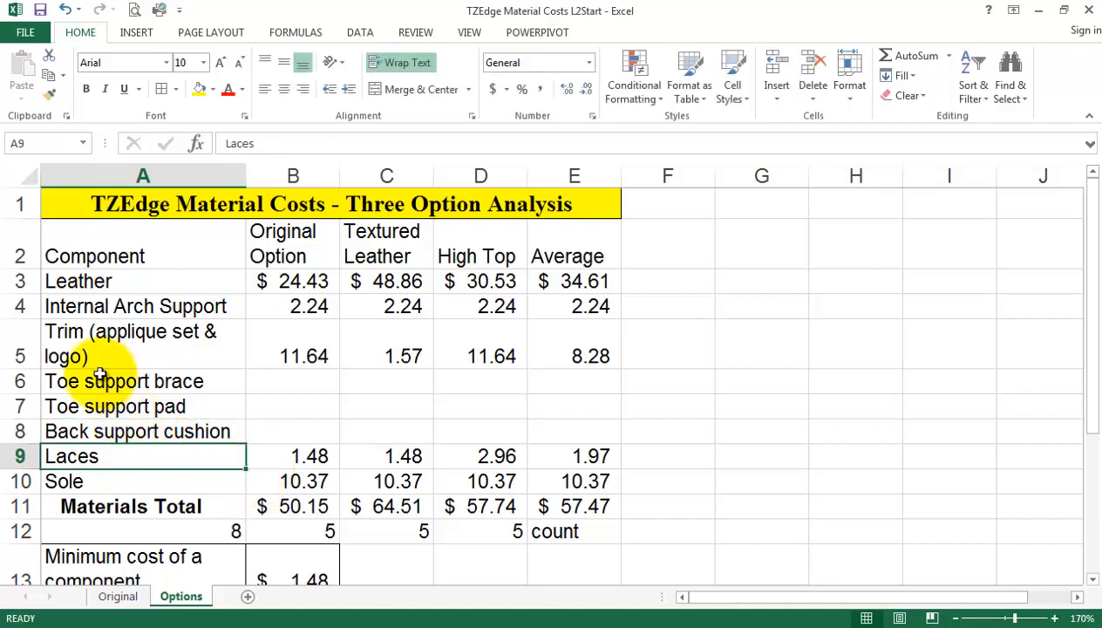
{"action": "left_click_drag", "start_coordinate": [121, 384], "coordinate": [126, 433]}
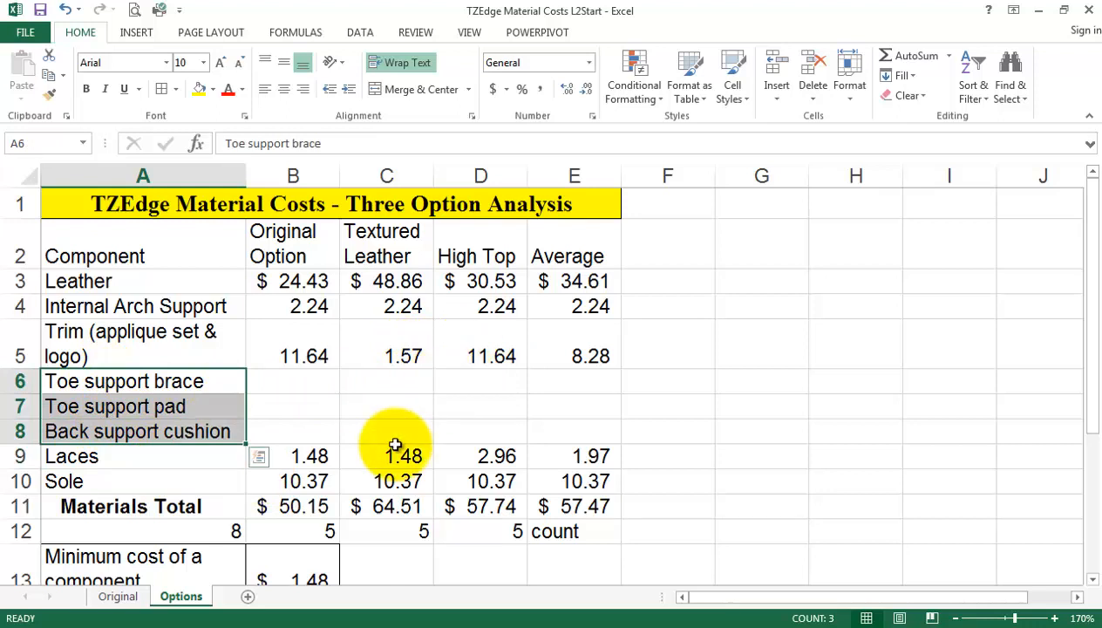
Enter the Textured Leather costs 1.27 for the toe support brace and 3.29 for the toe support pad
{"action": "left_click", "coordinate": [417, 388]}
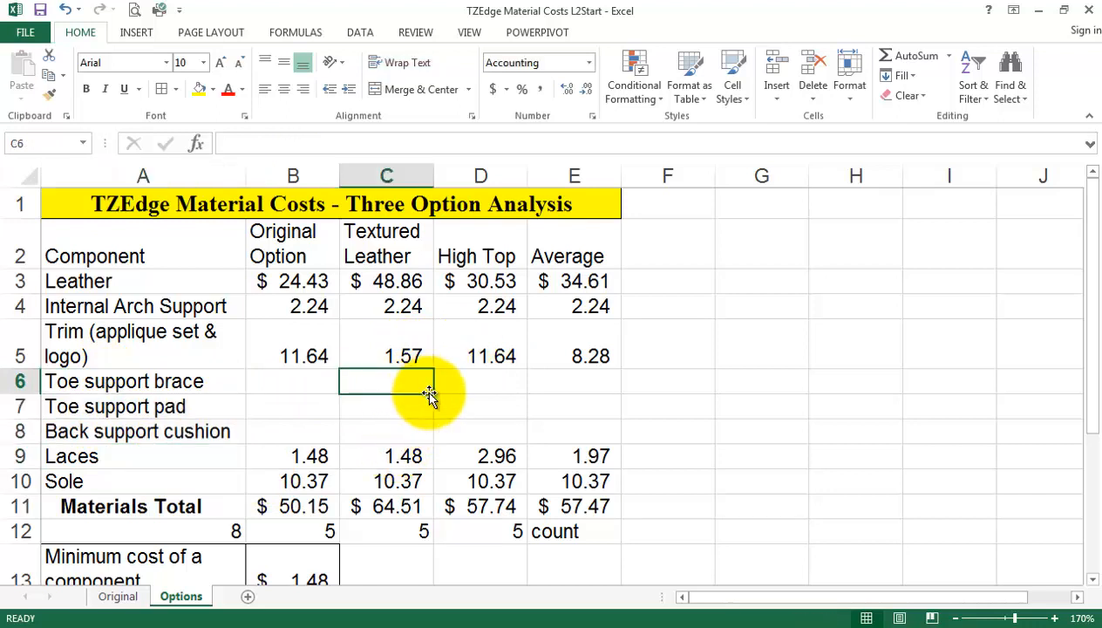
{"action": "type", "text": "1.27"}
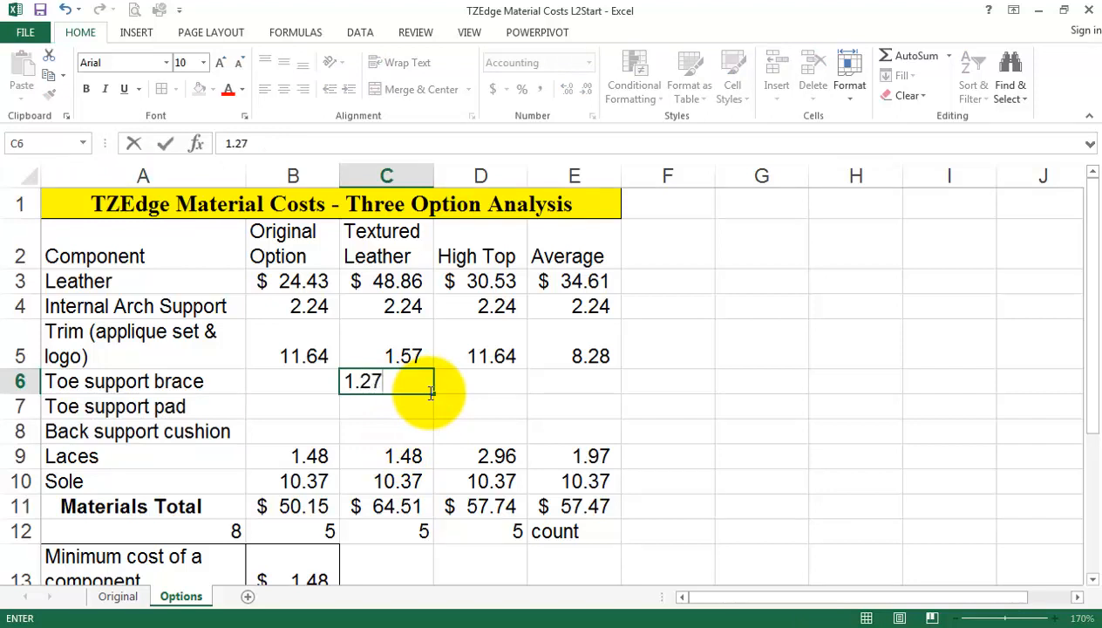
{"action": "key", "text": "Return"}
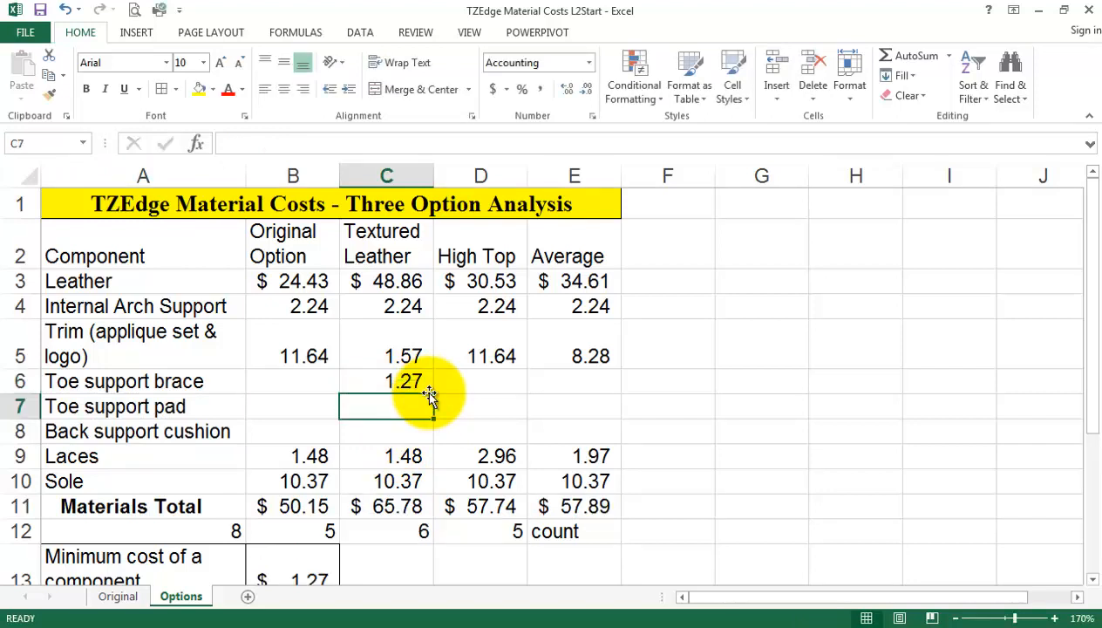
{"action": "type", "text": "3.29"}
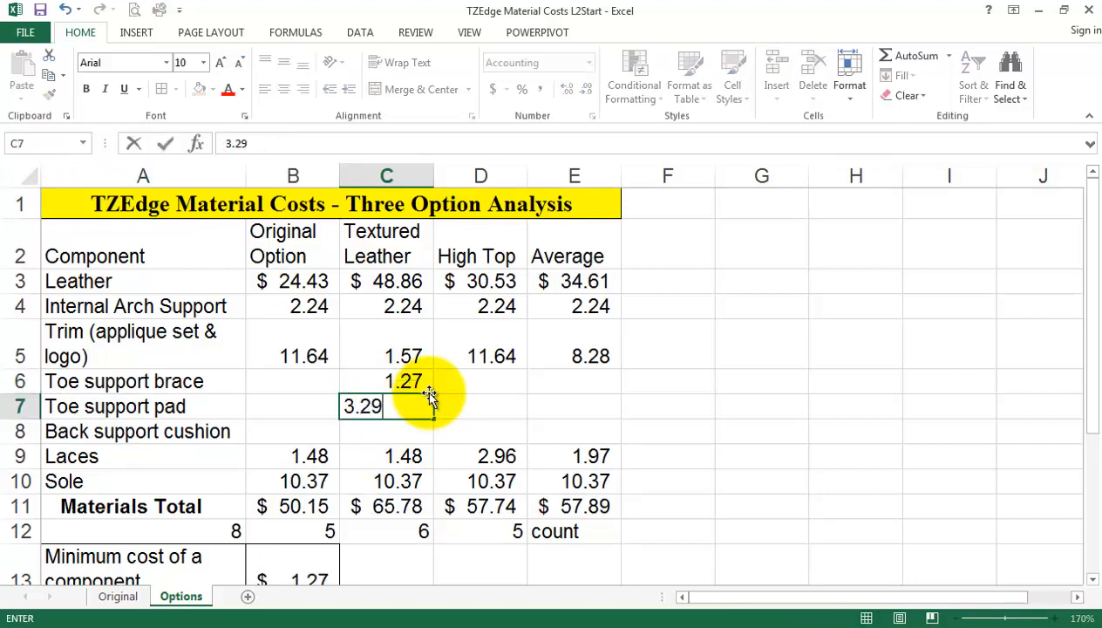
{"action": "key", "text": "Return"}
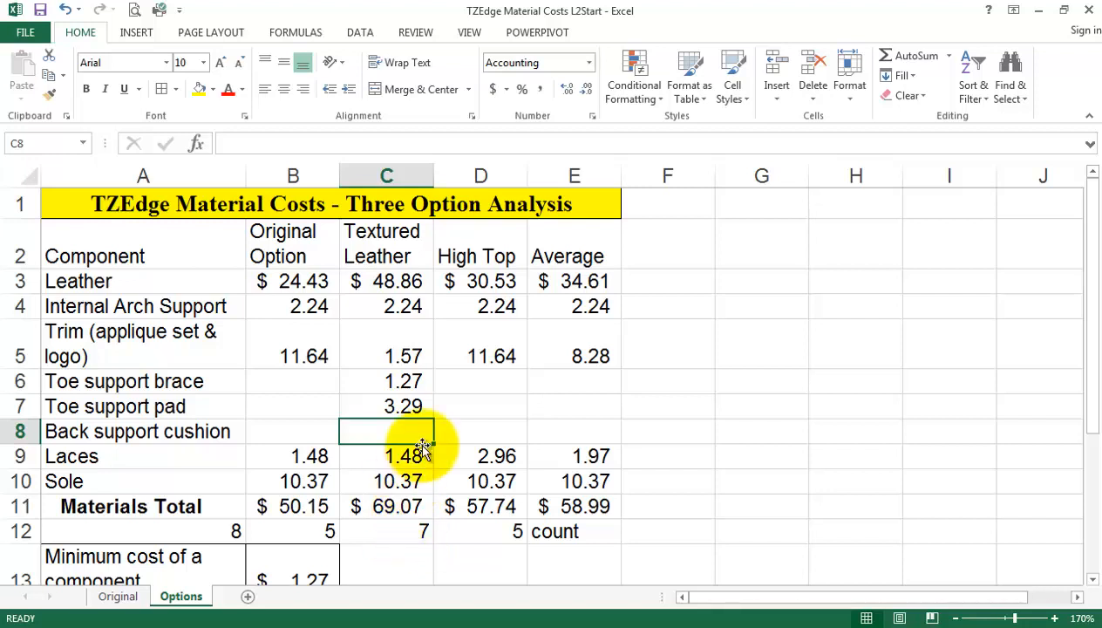
Check the COUNTA formula in C12 and enter 5.0 as the Textured Leather cost of the back support cushion
{"action": "left_click", "coordinate": [397, 534]}
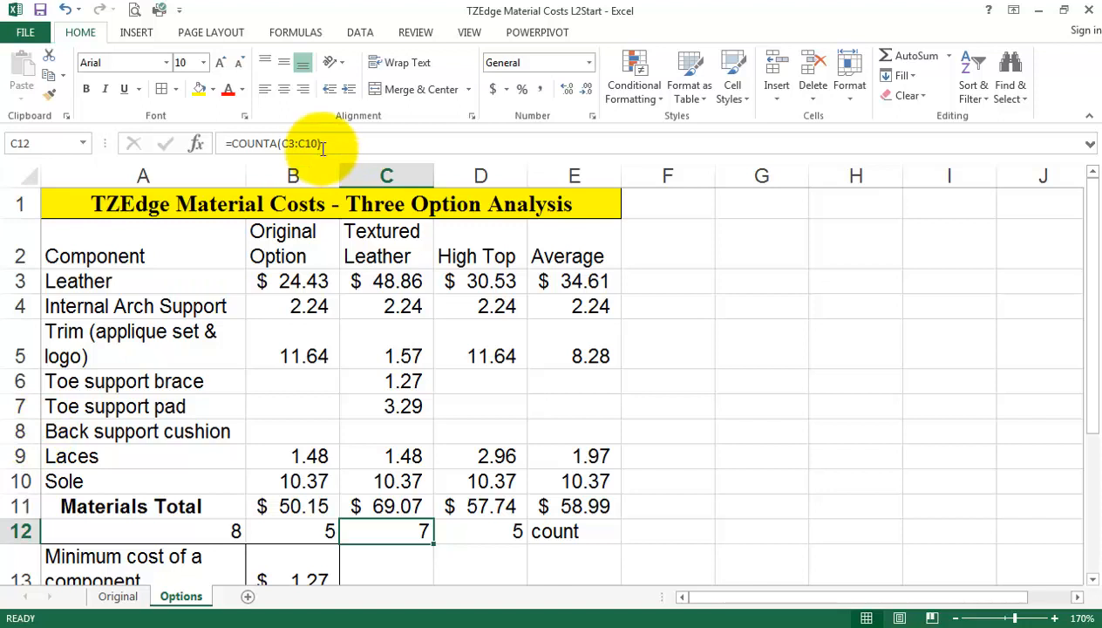
{"action": "left_click", "coordinate": [408, 432]}
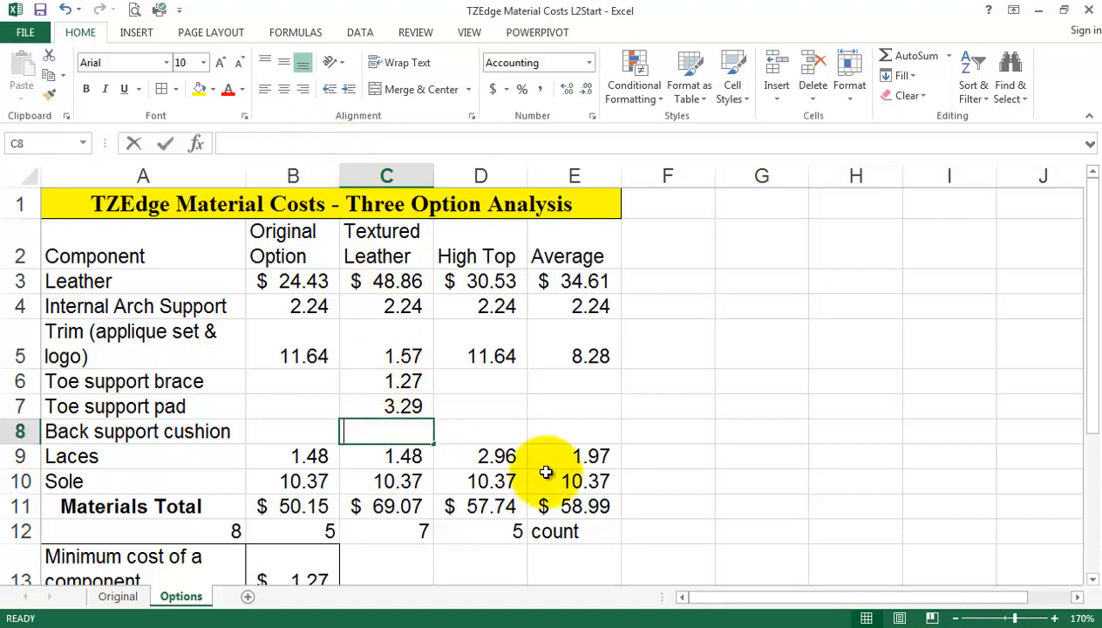
{"action": "type", "text": "5.0"}
{"action": "key", "text": "Return"}
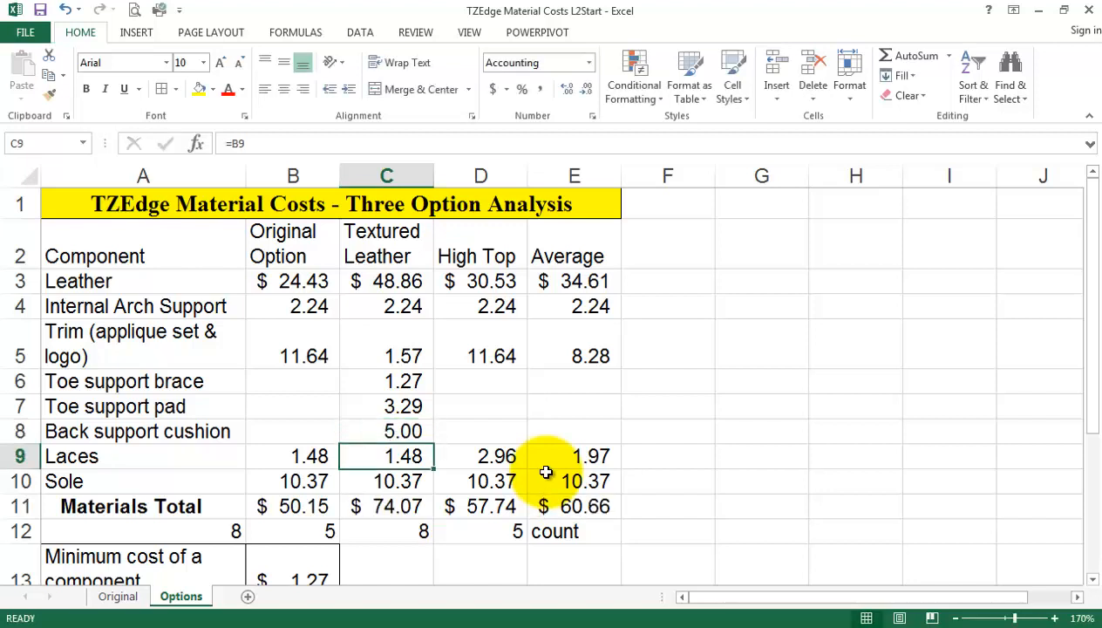
Enter the High Top costs 1.27, 3.29 and 6.5 for the toe support brace, toe support pad and back support cushion
{"action": "left_click", "coordinate": [495, 382]}
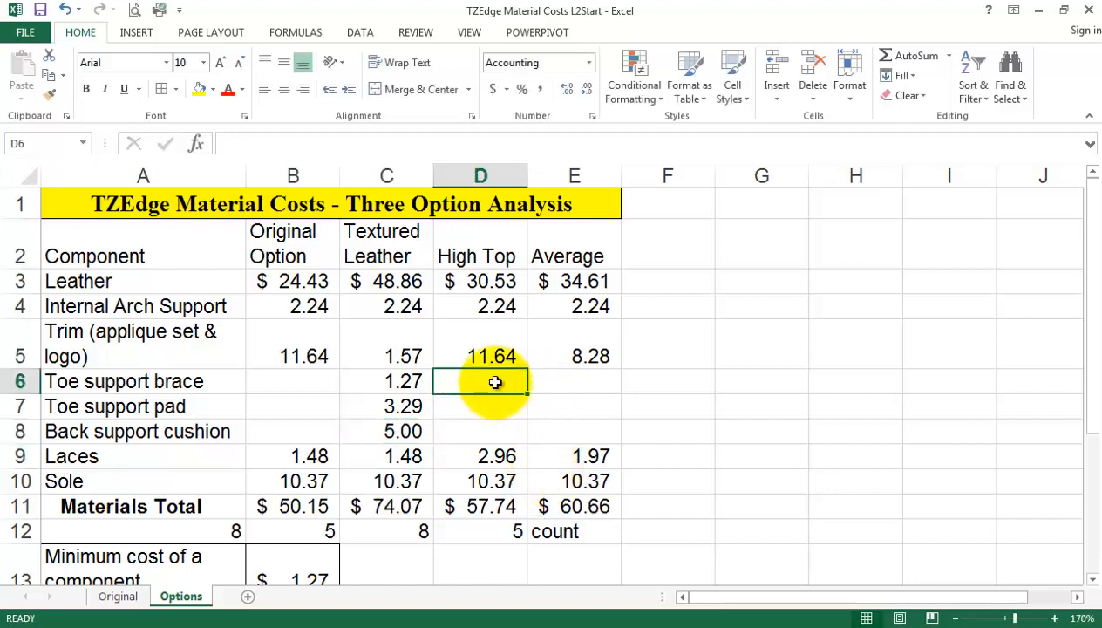
{"action": "type", "text": "1.27"}
{"action": "key", "text": "Return"}
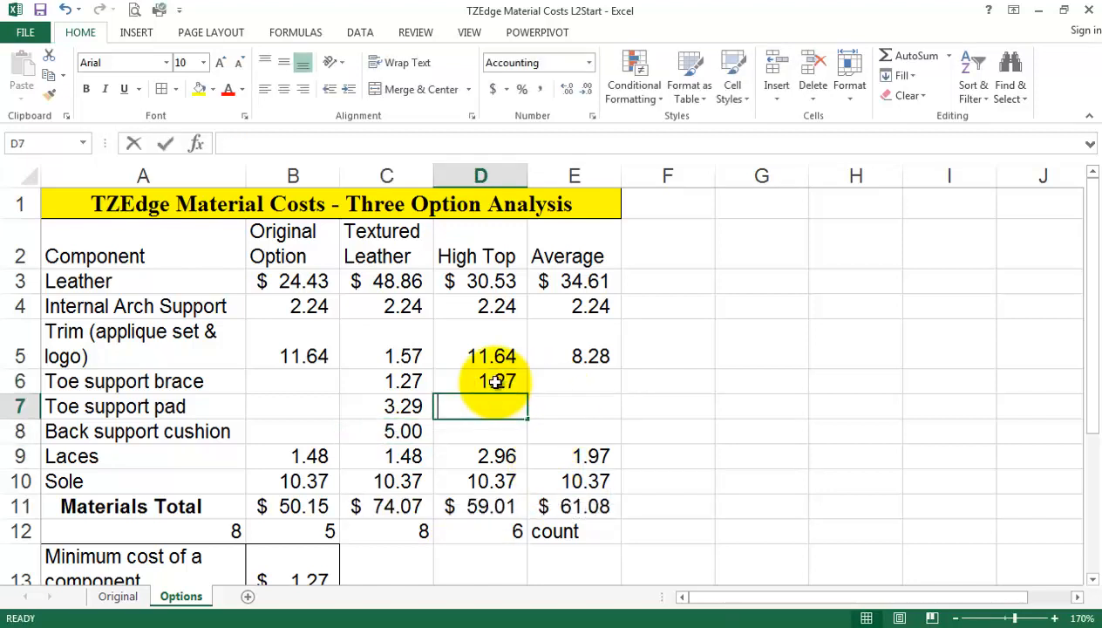
{"action": "type", "text": "3.29"}
{"action": "key", "text": "Return"}
{"action": "type", "text": "6.5"}
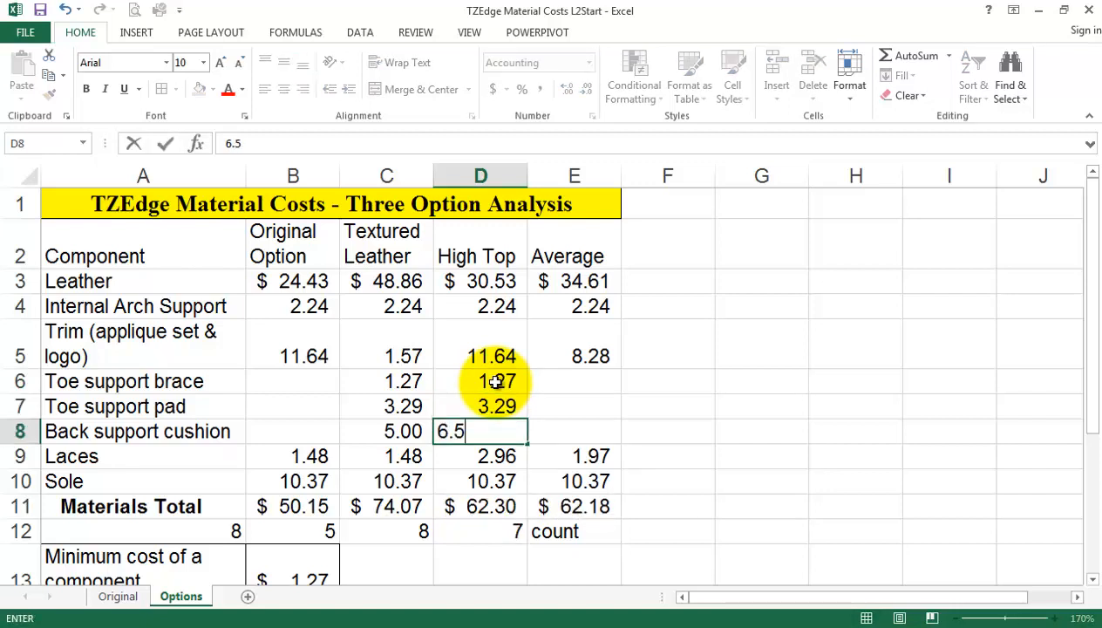
{"action": "key", "text": "Return"}
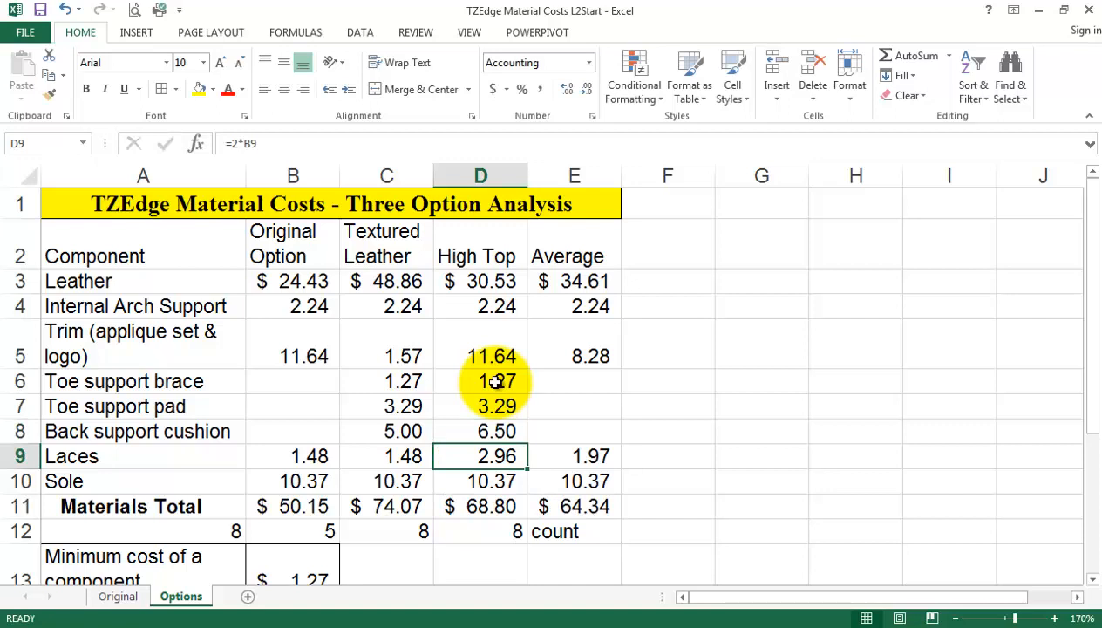
Fill the AVERAGE formula from E5 down through E8 for the three added components
{"action": "left_click", "coordinate": [590, 381]}
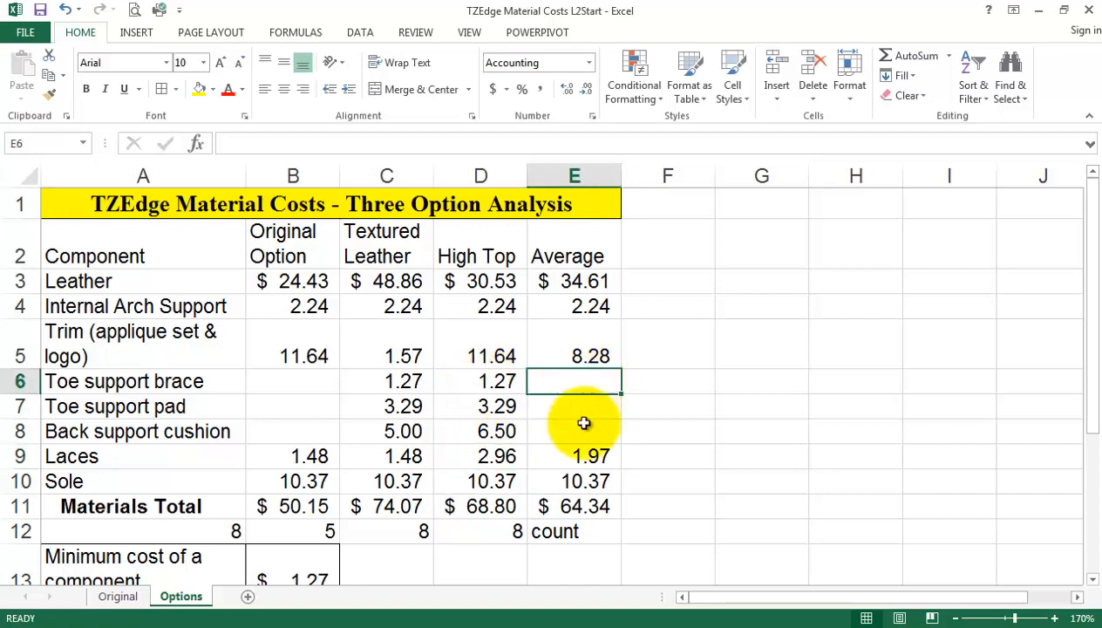
{"action": "left_click", "coordinate": [591, 352]}
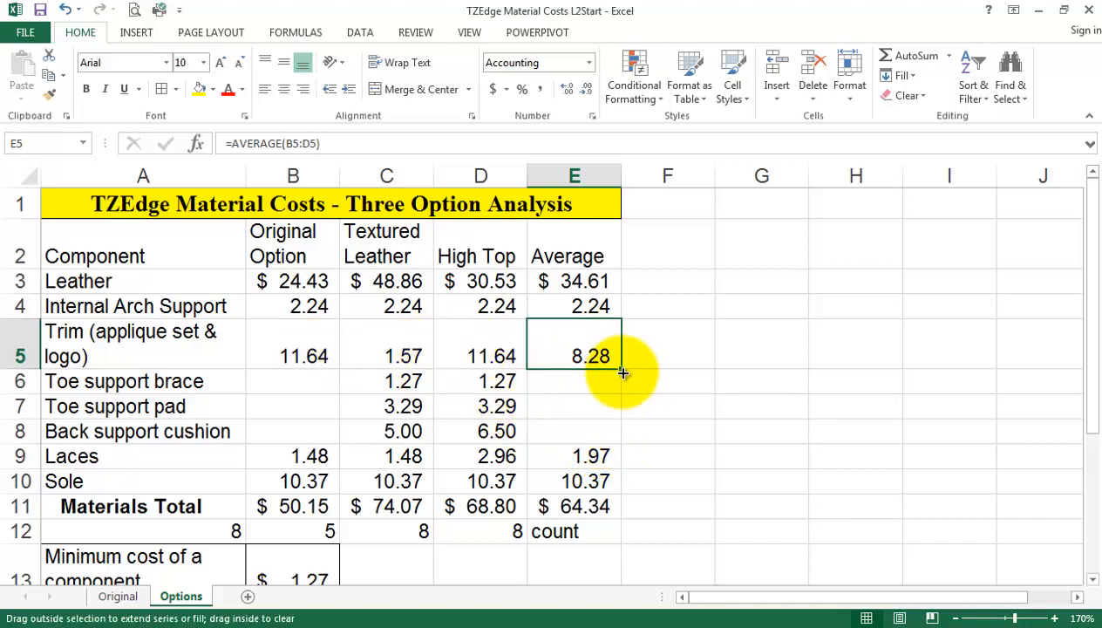
{"action": "left_click_drag", "start_coordinate": [623, 372], "coordinate": [633, 450]}
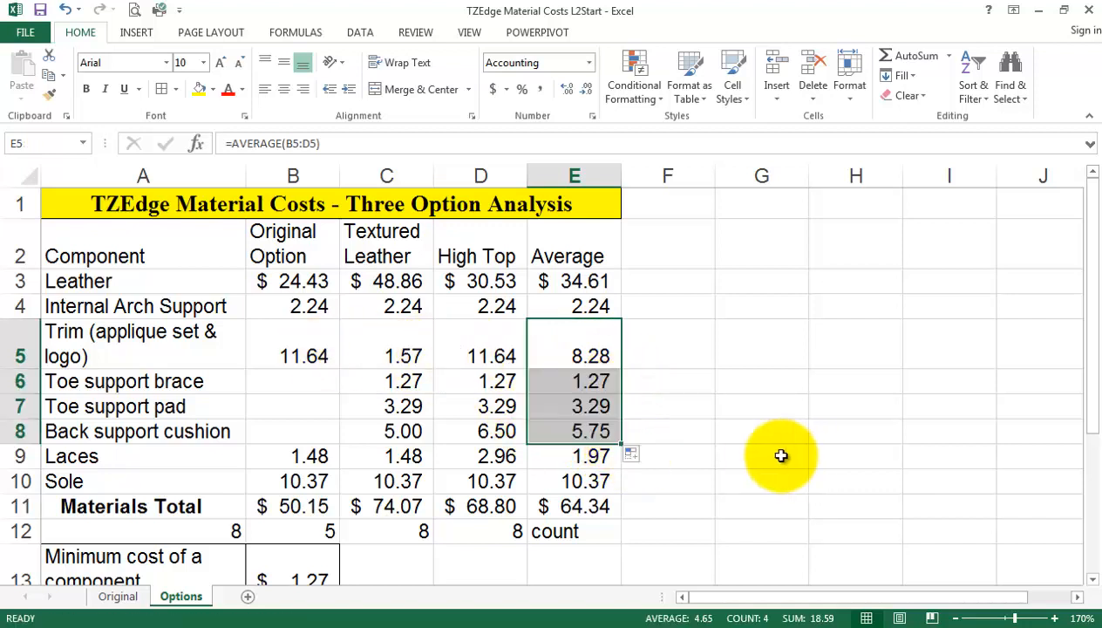
{"action": "left_click", "coordinate": [722, 436]}
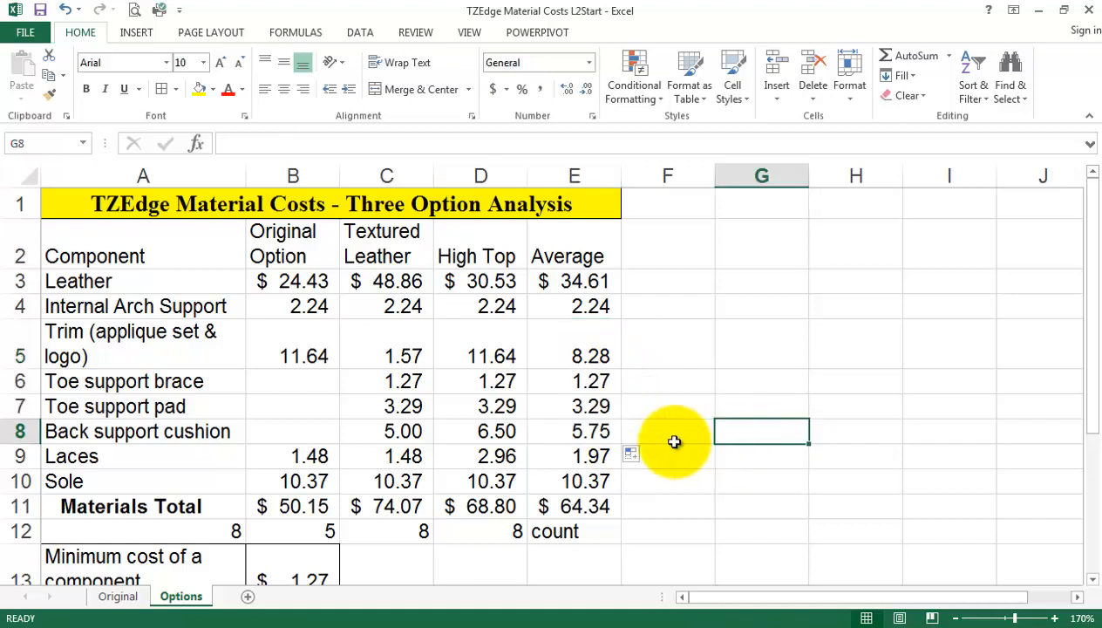
{"action": "left_click", "coordinate": [304, 383]}
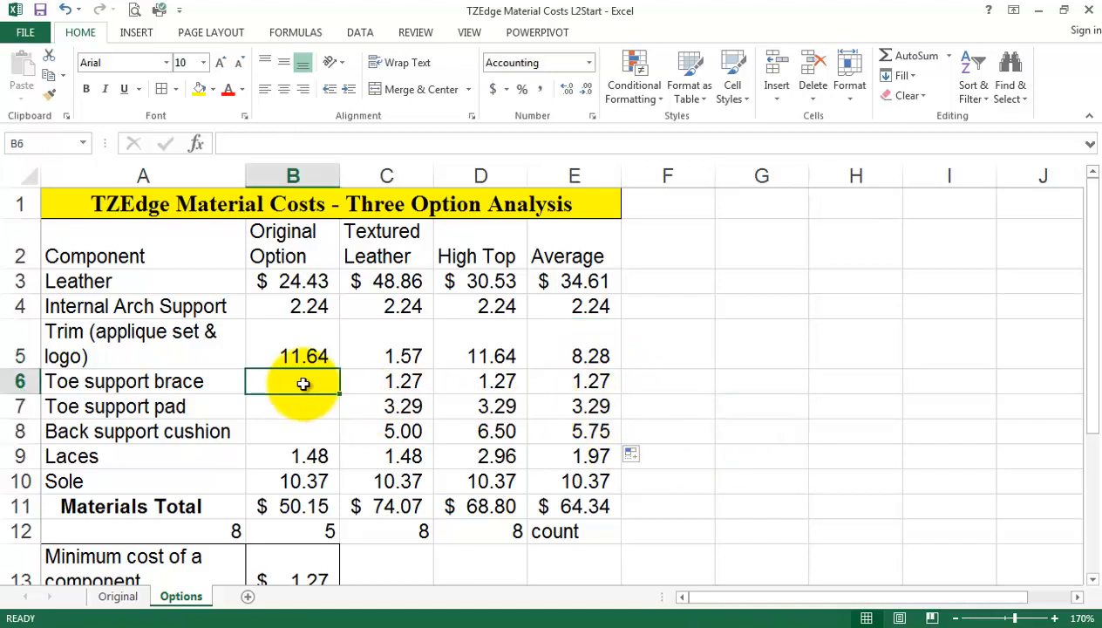
Try 0 as the Original Option cost of the toe support brace to test the average in E6, and clear the entry again
{"action": "type", "text": "0"}
{"action": "key", "text": "Return"}
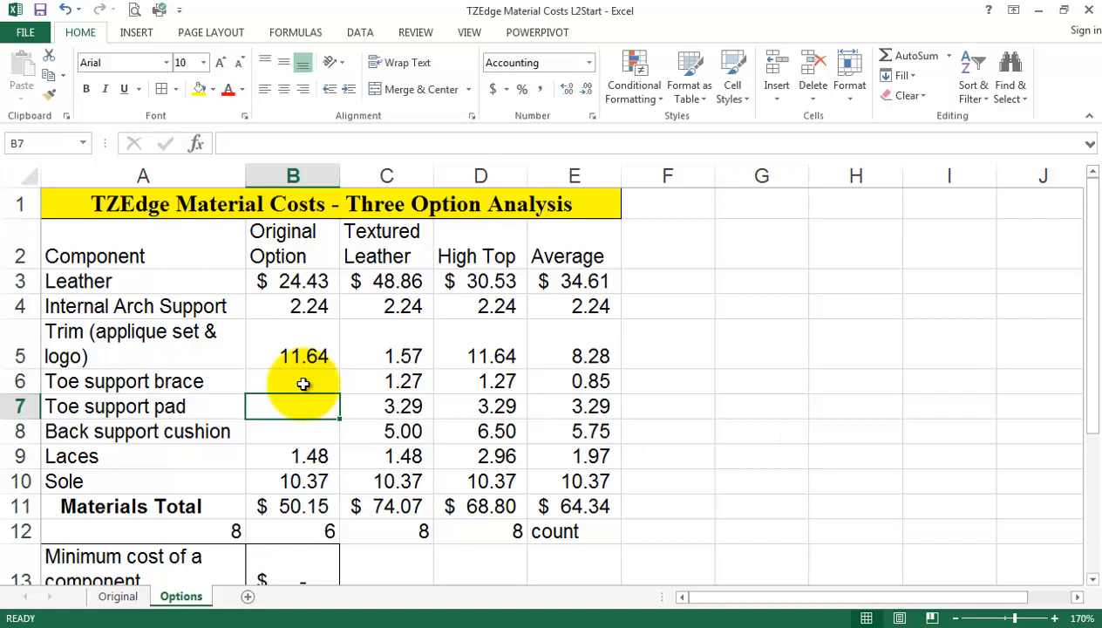
{"action": "left_click", "coordinate": [579, 381]}
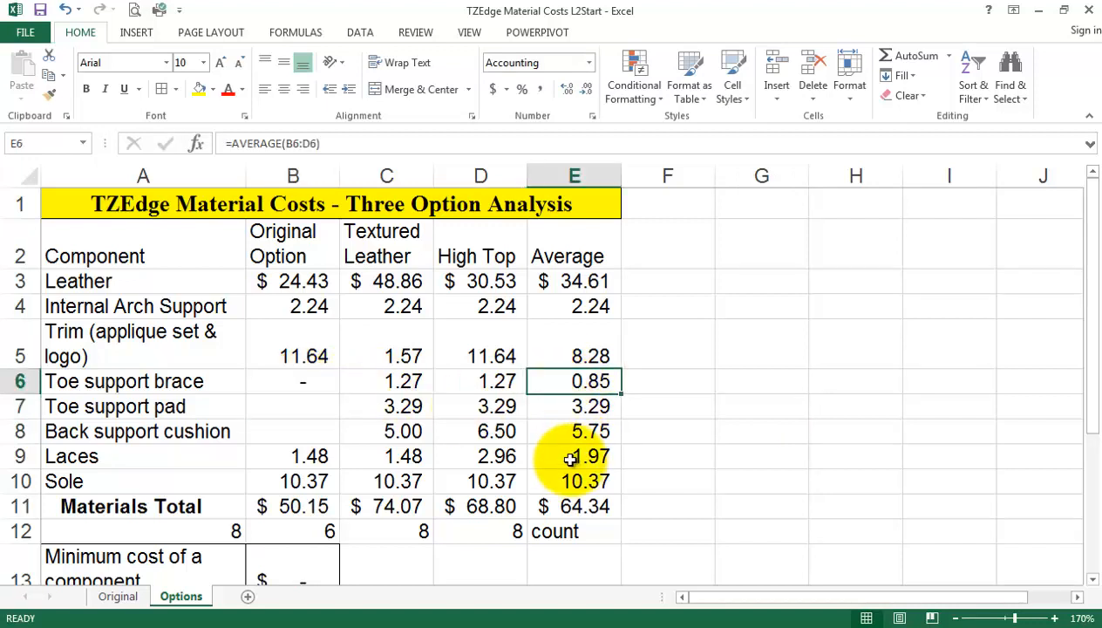
{"action": "left_click", "coordinate": [296, 383]}
{"action": "left_click", "coordinate": [377, 385]}
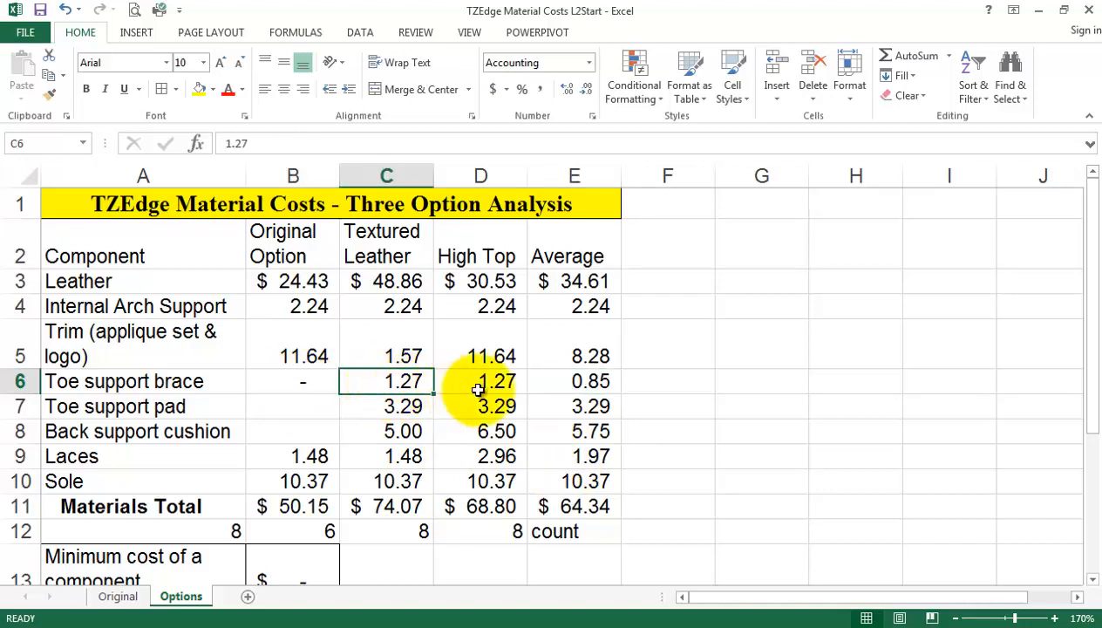
{"action": "left_click", "coordinate": [475, 386]}
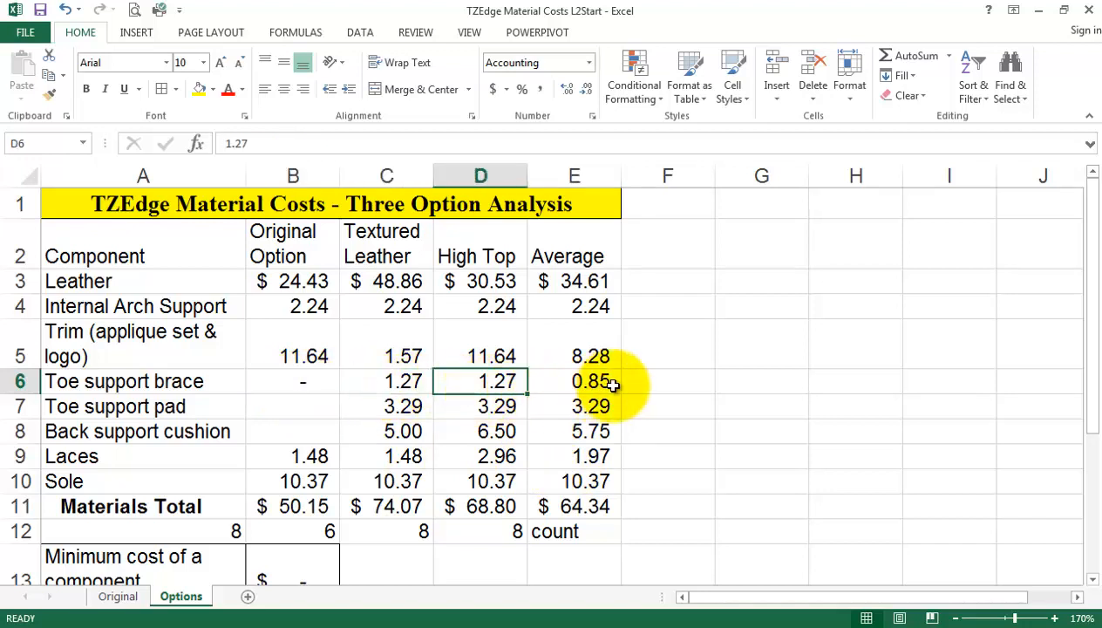
{"action": "left_click", "coordinate": [296, 381]}
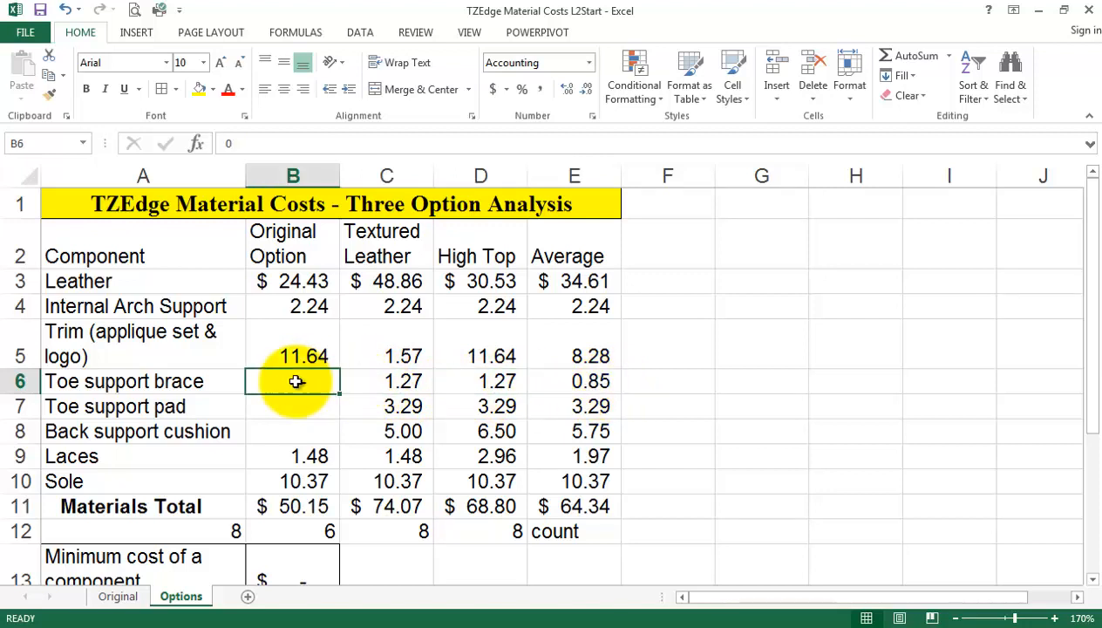
{"action": "key", "text": "Delete"}
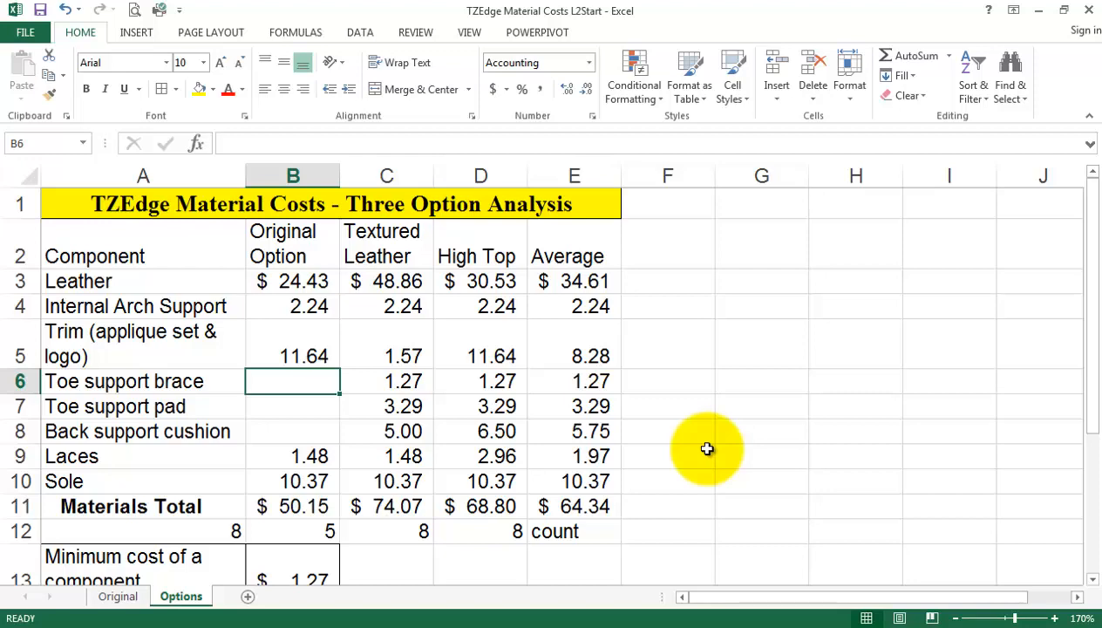
Apply the Heading 3 cell style to the column headings in A2:E2
{"action": "scroll", "coordinate": [706, 463], "scroll_direction": "down", "scroll_amount": 1}
{"action": "scroll", "coordinate": [706, 463], "scroll_direction": "up", "scroll_amount": 1}
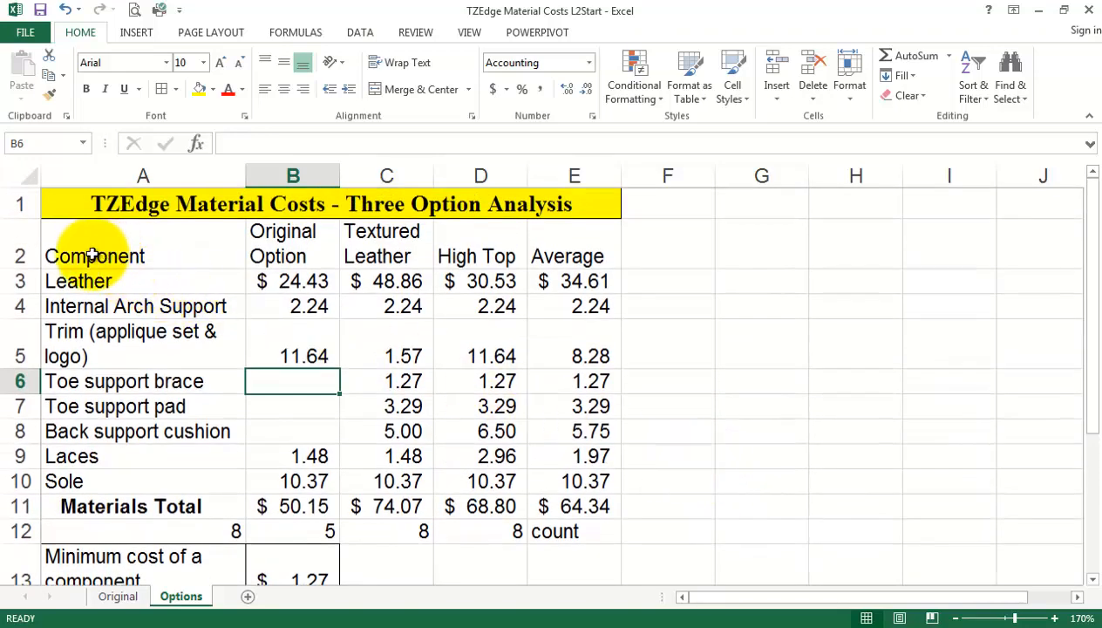
{"action": "left_click_drag", "start_coordinate": [92, 253], "coordinate": [603, 238]}
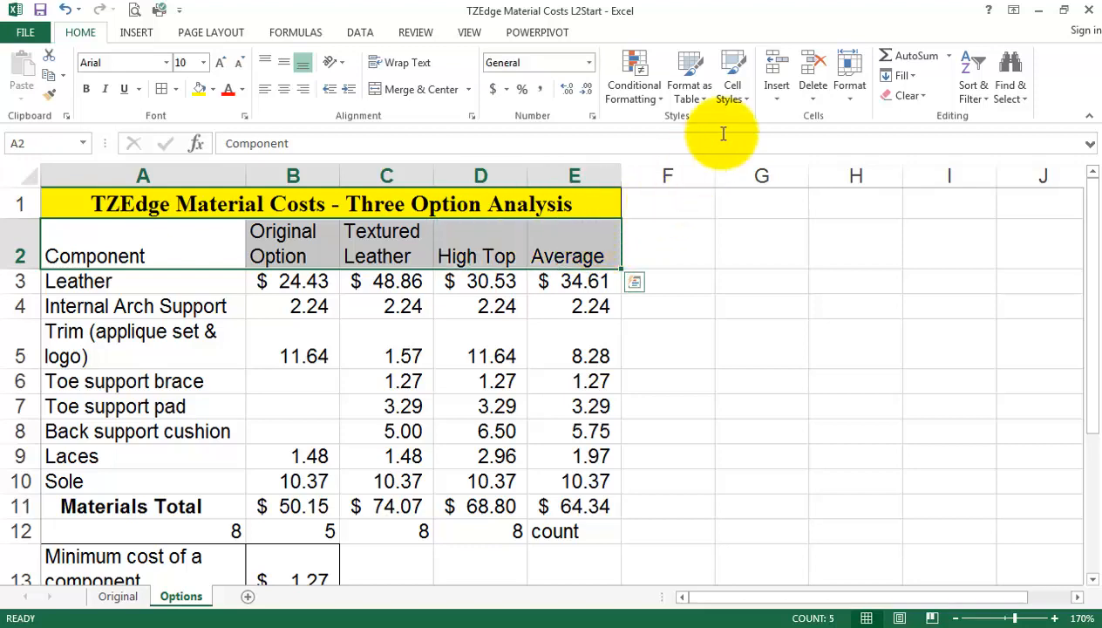
{"action": "left_click", "coordinate": [737, 99]}
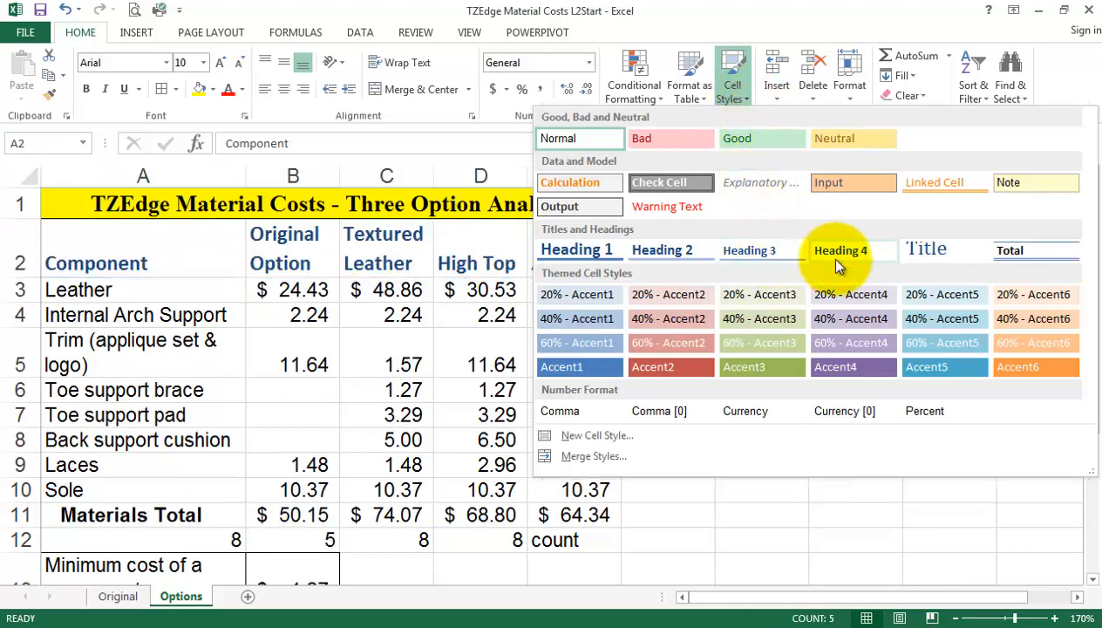
{"action": "left_click", "coordinate": [747, 253]}
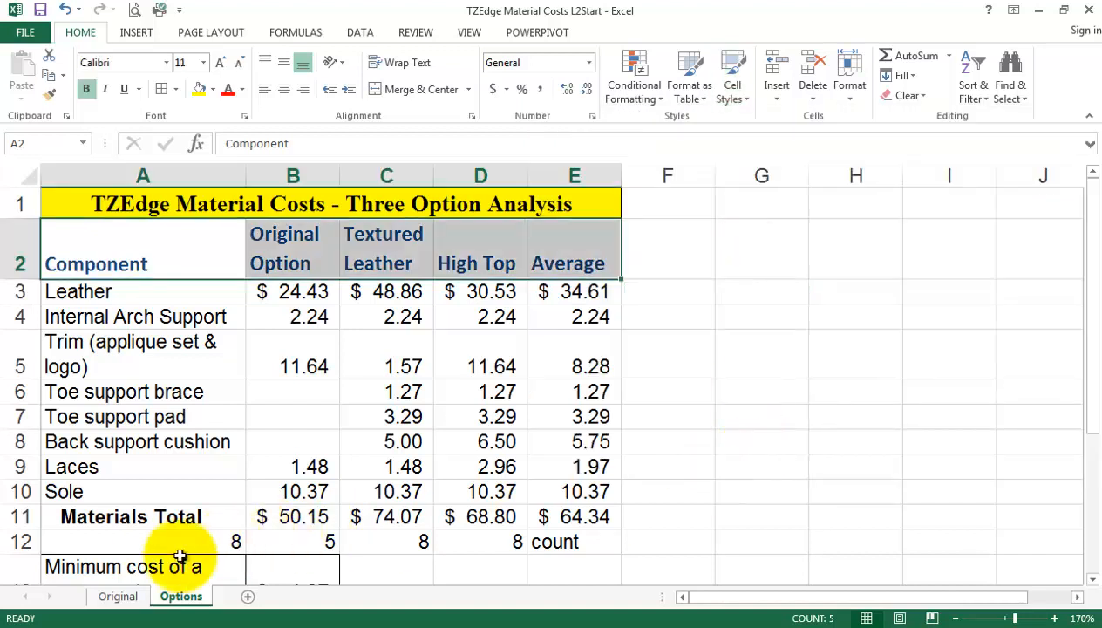
Apply the Total cell style to the Materials Total row, A11:E11
{"action": "left_click_drag", "start_coordinate": [88, 517], "coordinate": [572, 511]}
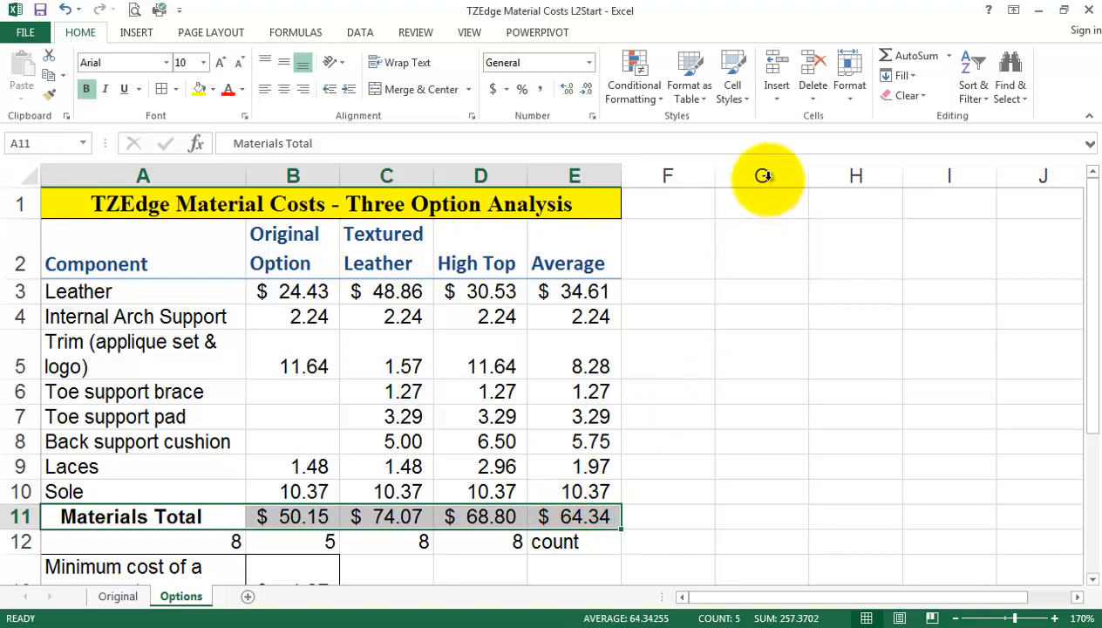
{"action": "left_click", "coordinate": [746, 102]}
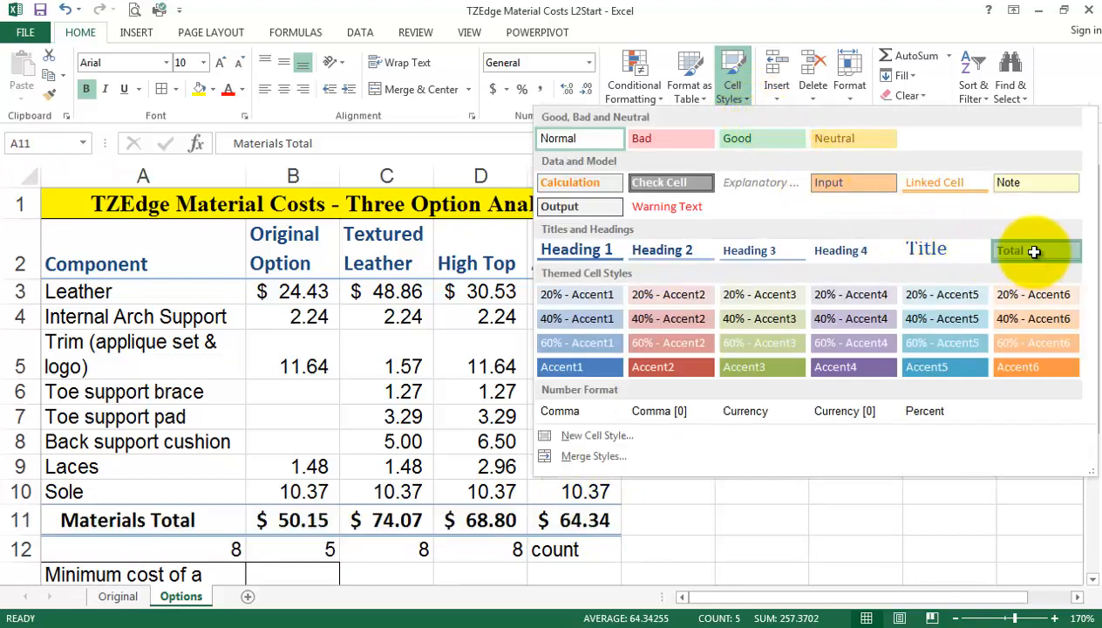
{"action": "left_click", "coordinate": [1033, 249]}
{"action": "left_click", "coordinate": [824, 516]}
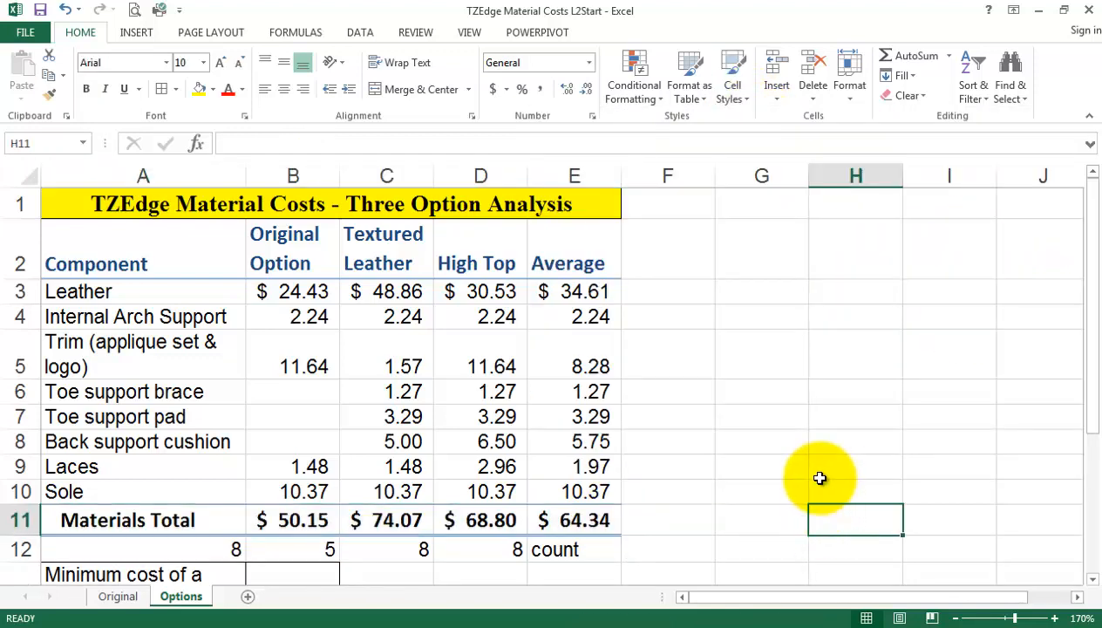
Apply the Heading 4 cell style to the merged worksheet title in row 1
{"action": "scroll", "coordinate": [785, 487], "scroll_direction": "down", "scroll_amount": 2}
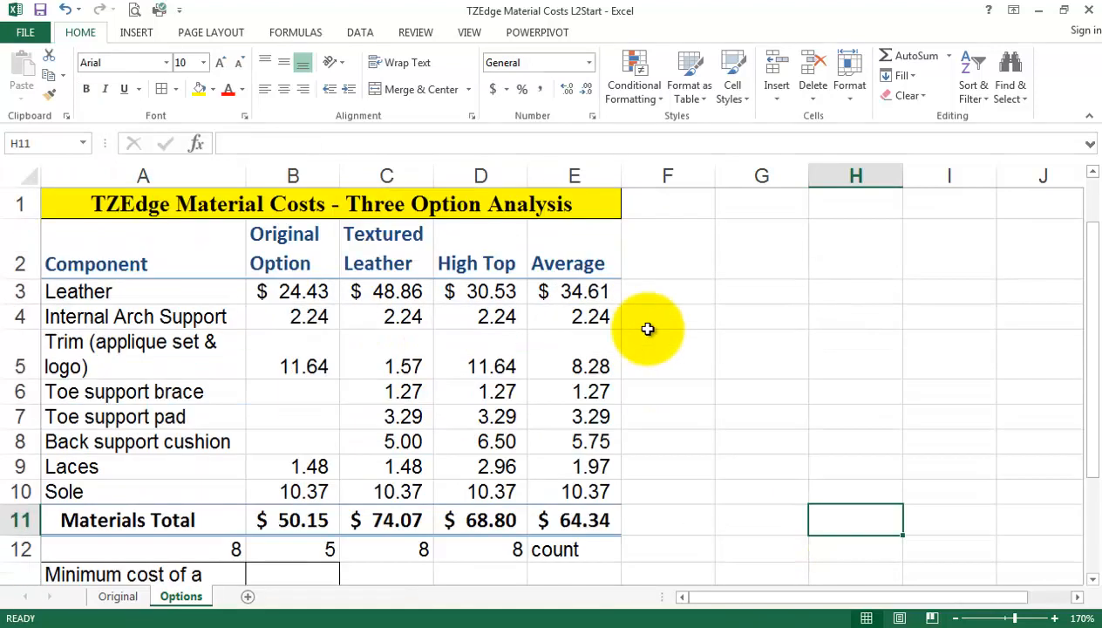
{"action": "scroll", "coordinate": [628, 324], "scroll_direction": "up", "scroll_amount": 2}
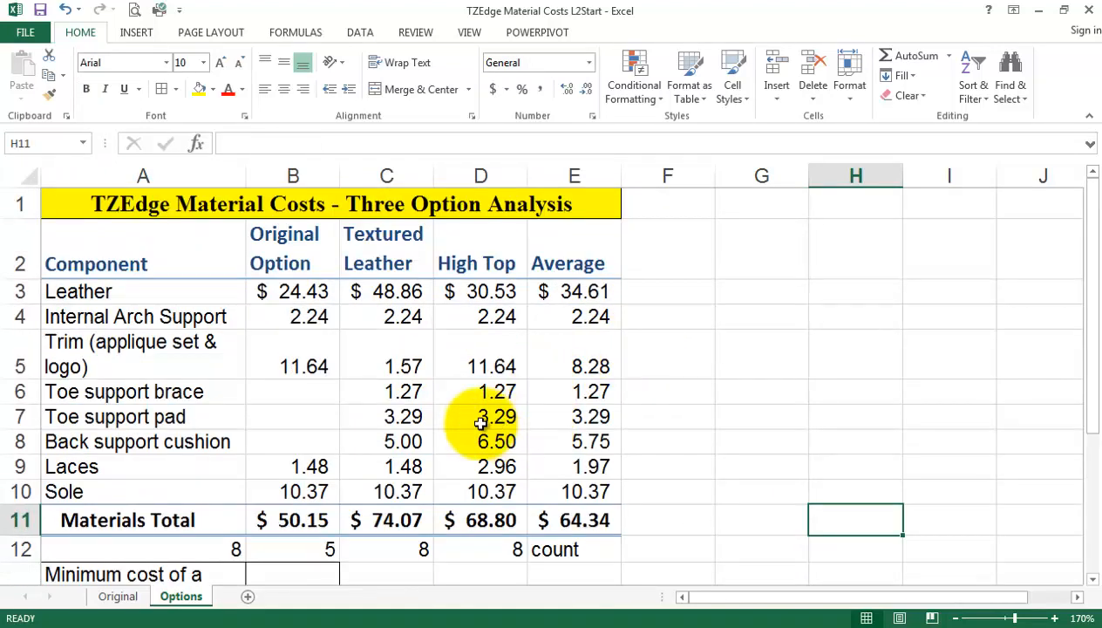
{"action": "left_click", "coordinate": [76, 204]}
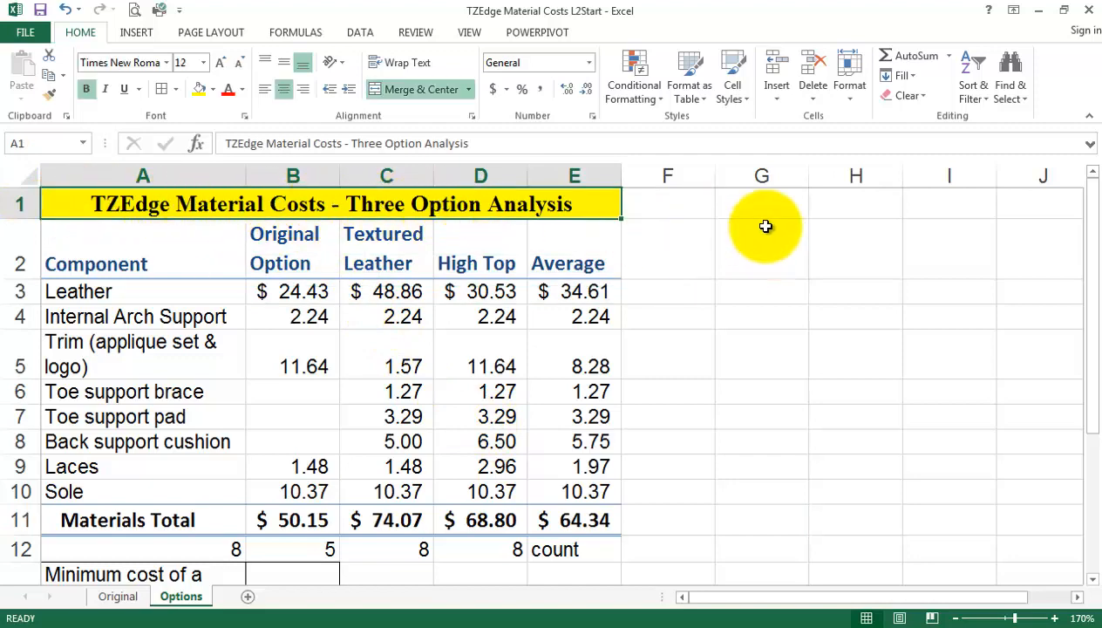
{"action": "left_click", "coordinate": [736, 96]}
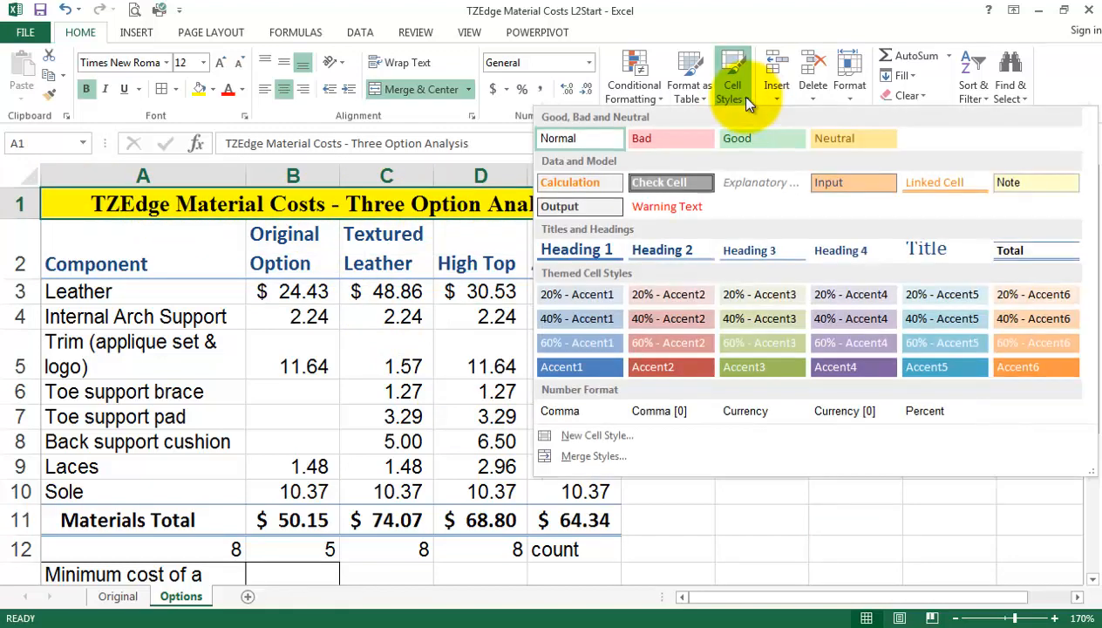
{"action": "left_click", "coordinate": [834, 254]}
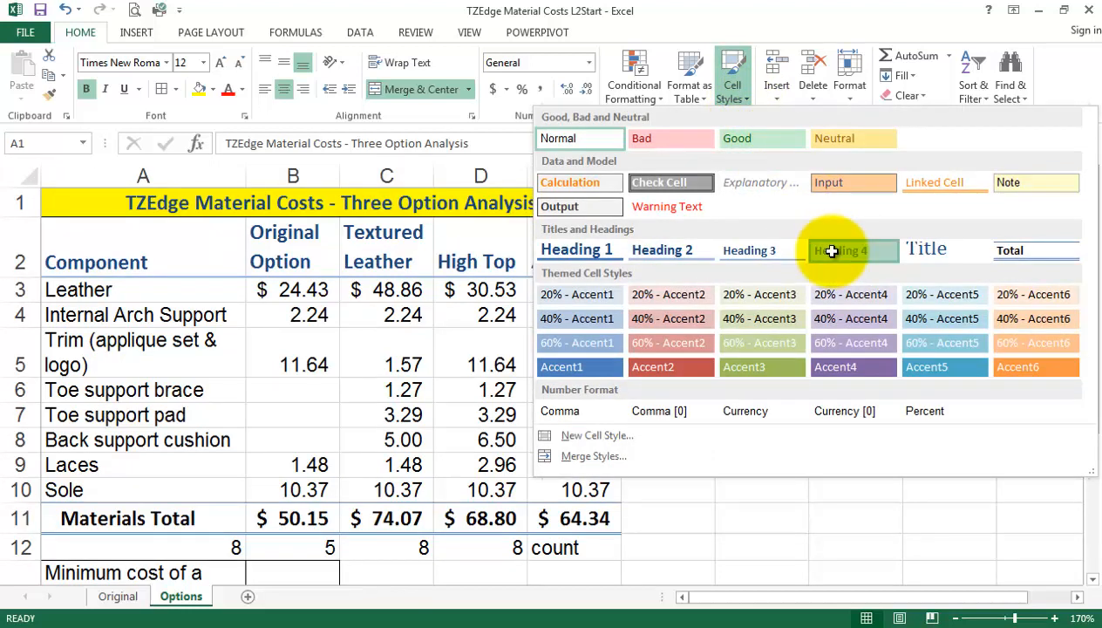
{"action": "left_click", "coordinate": [864, 471]}
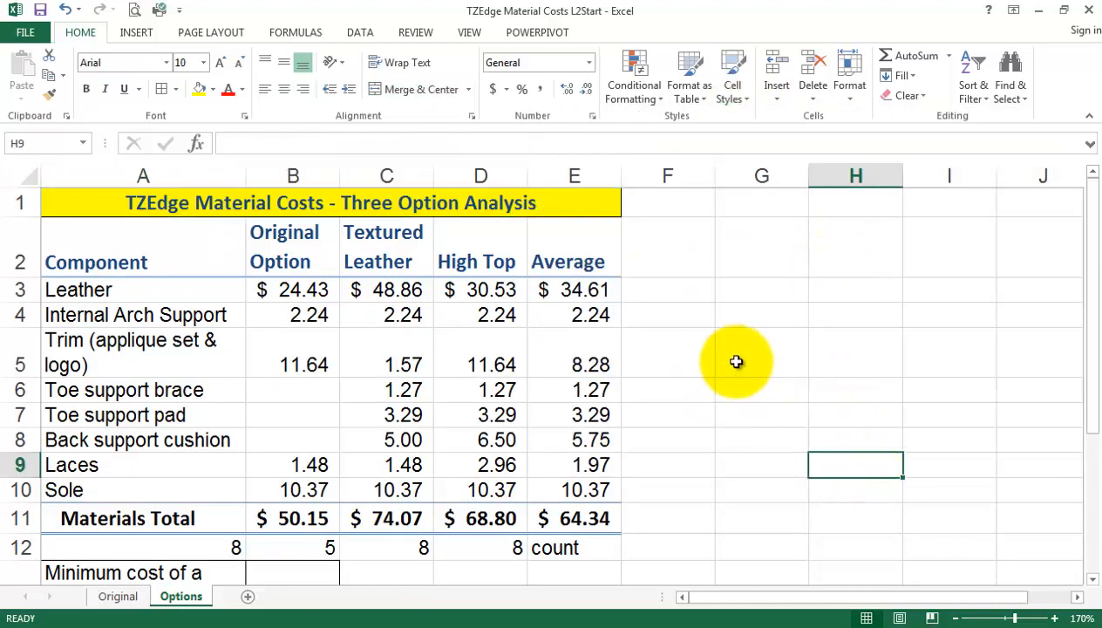
{"action": "scroll", "coordinate": [735, 361], "scroll_direction": "down", "scroll_amount": 2}
{"action": "scroll", "coordinate": [736, 360], "scroll_direction": "up", "scroll_amount": 2}
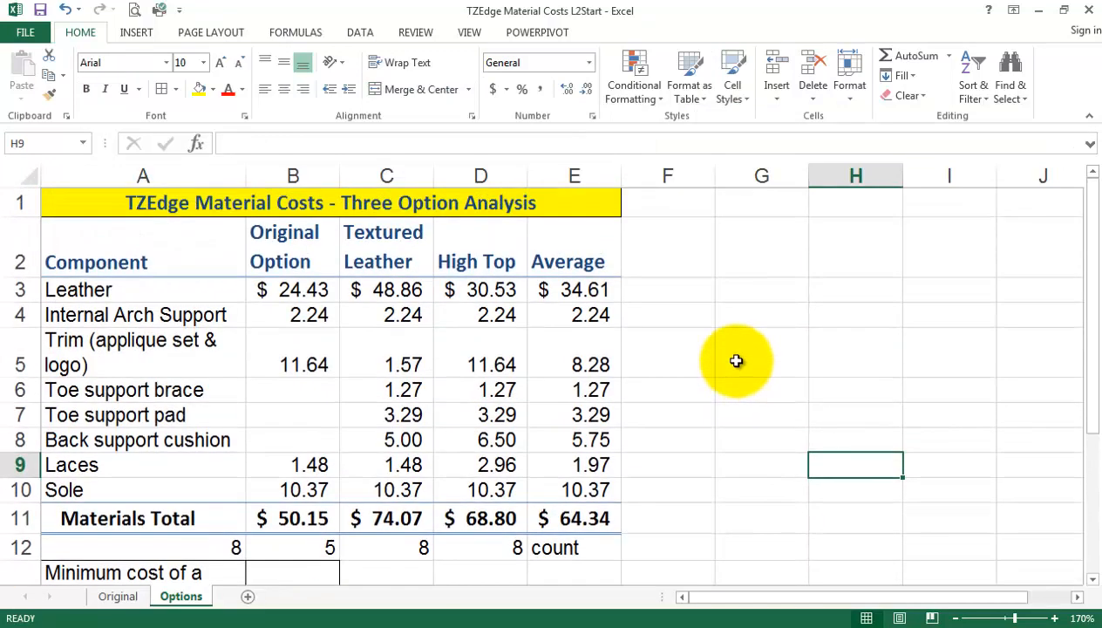